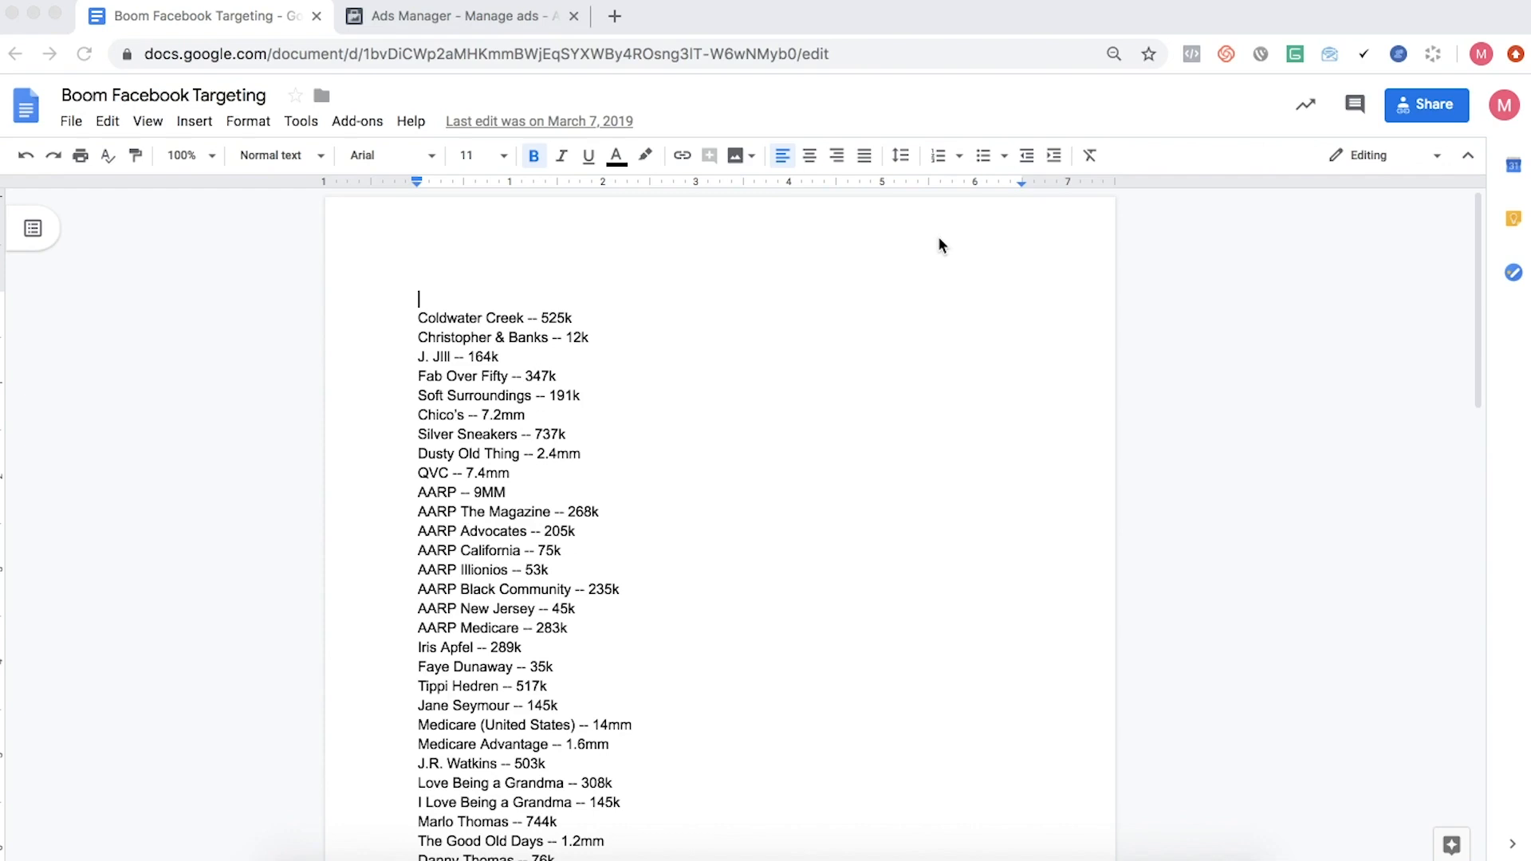
- Review the audience interests and their sizes throughout the Boom Facebook Targeting document
{"action": "scroll", "coordinate": [939, 220], "scroll_direction": "down", "scroll_amount": 5}
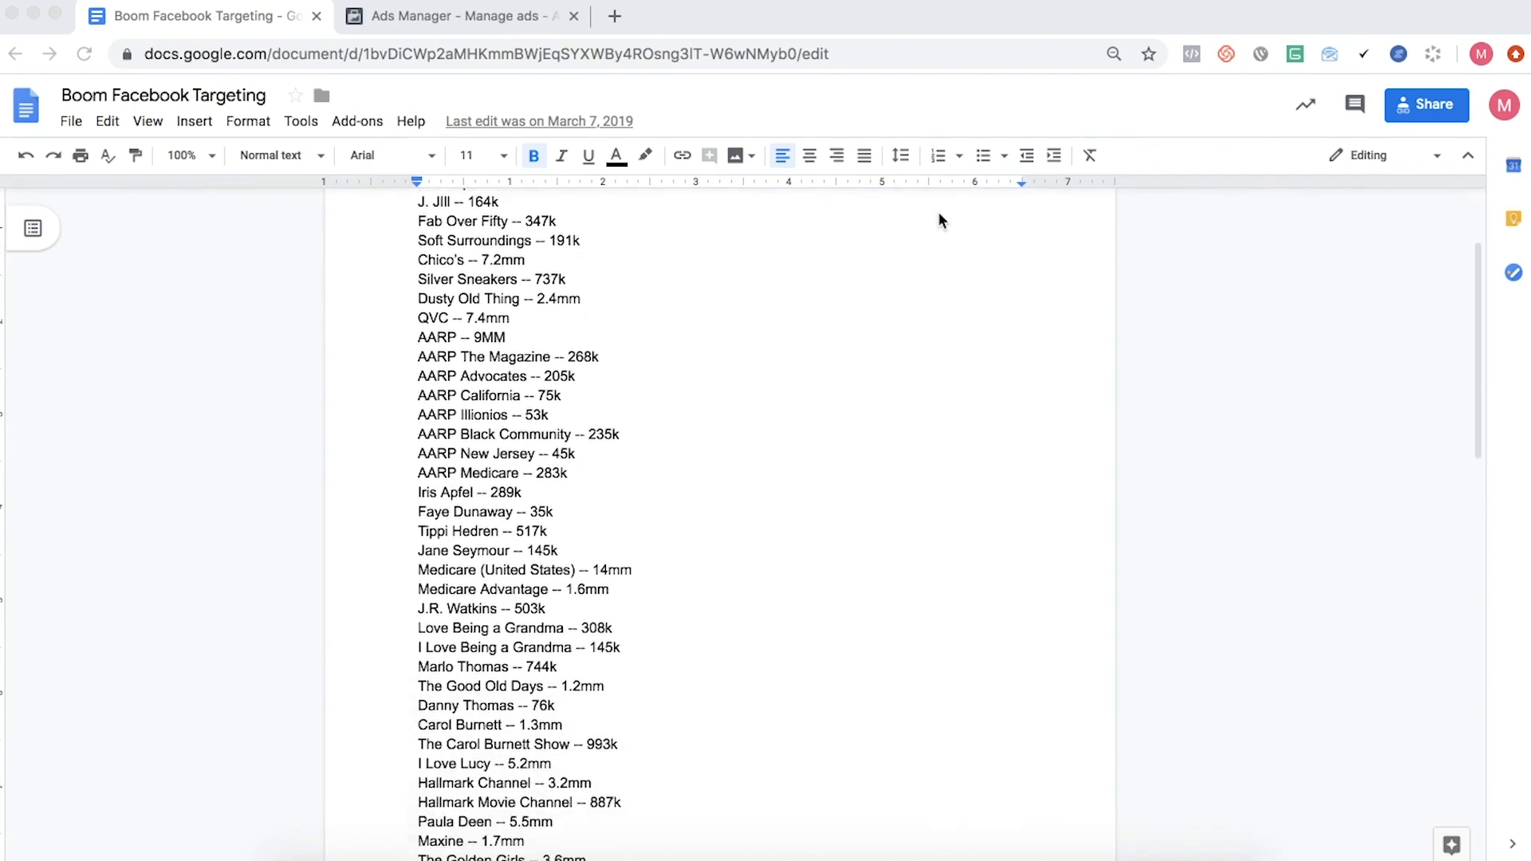
{"action": "scroll", "coordinate": [938, 214], "scroll_direction": "down", "scroll_amount": 20}
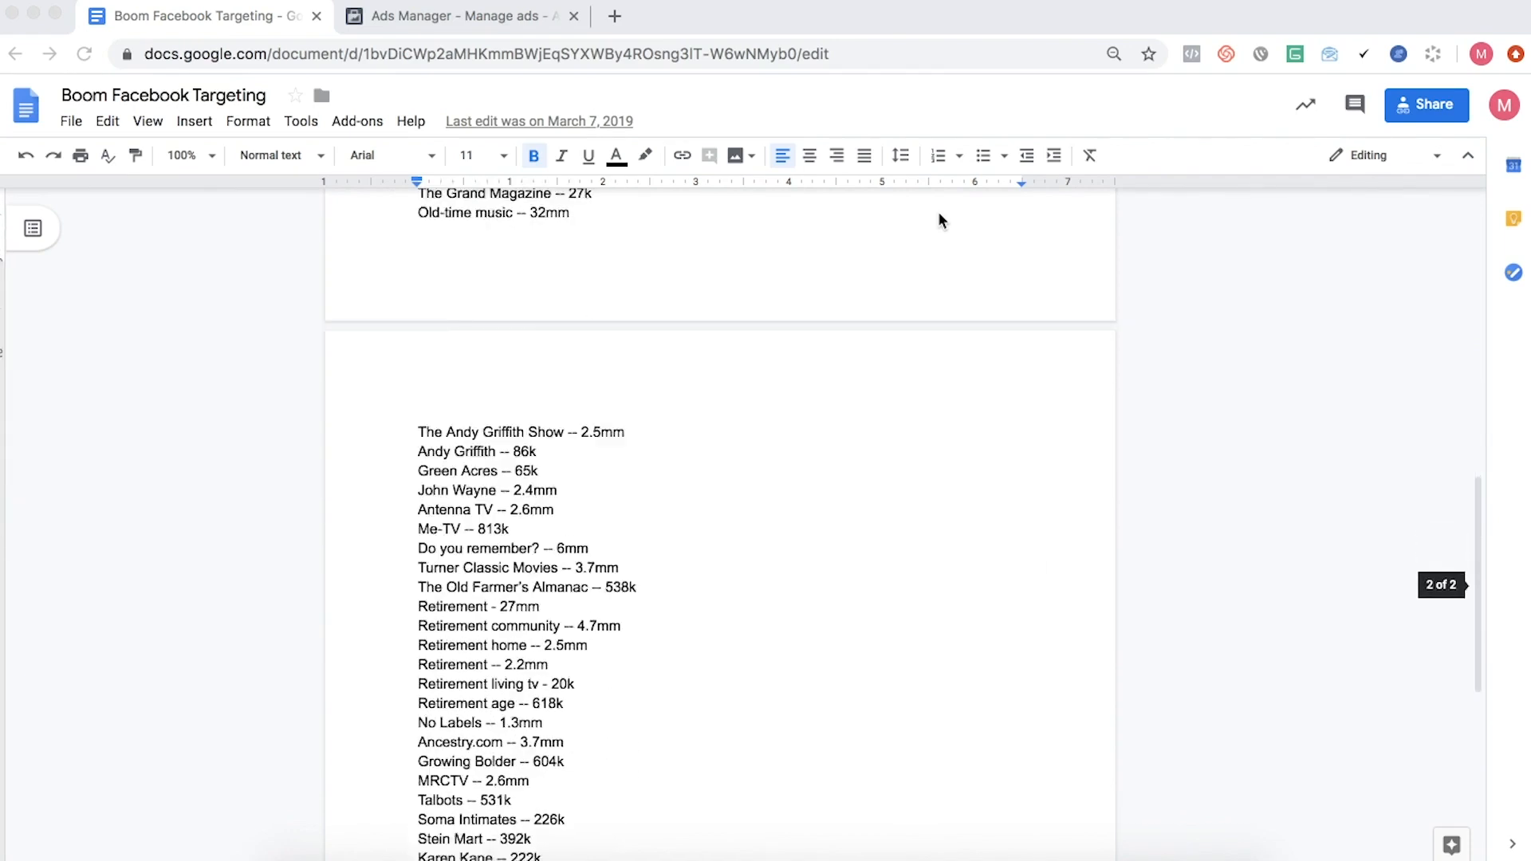
{"action": "scroll", "coordinate": [938, 220], "scroll_direction": "down", "scroll_amount": 1}
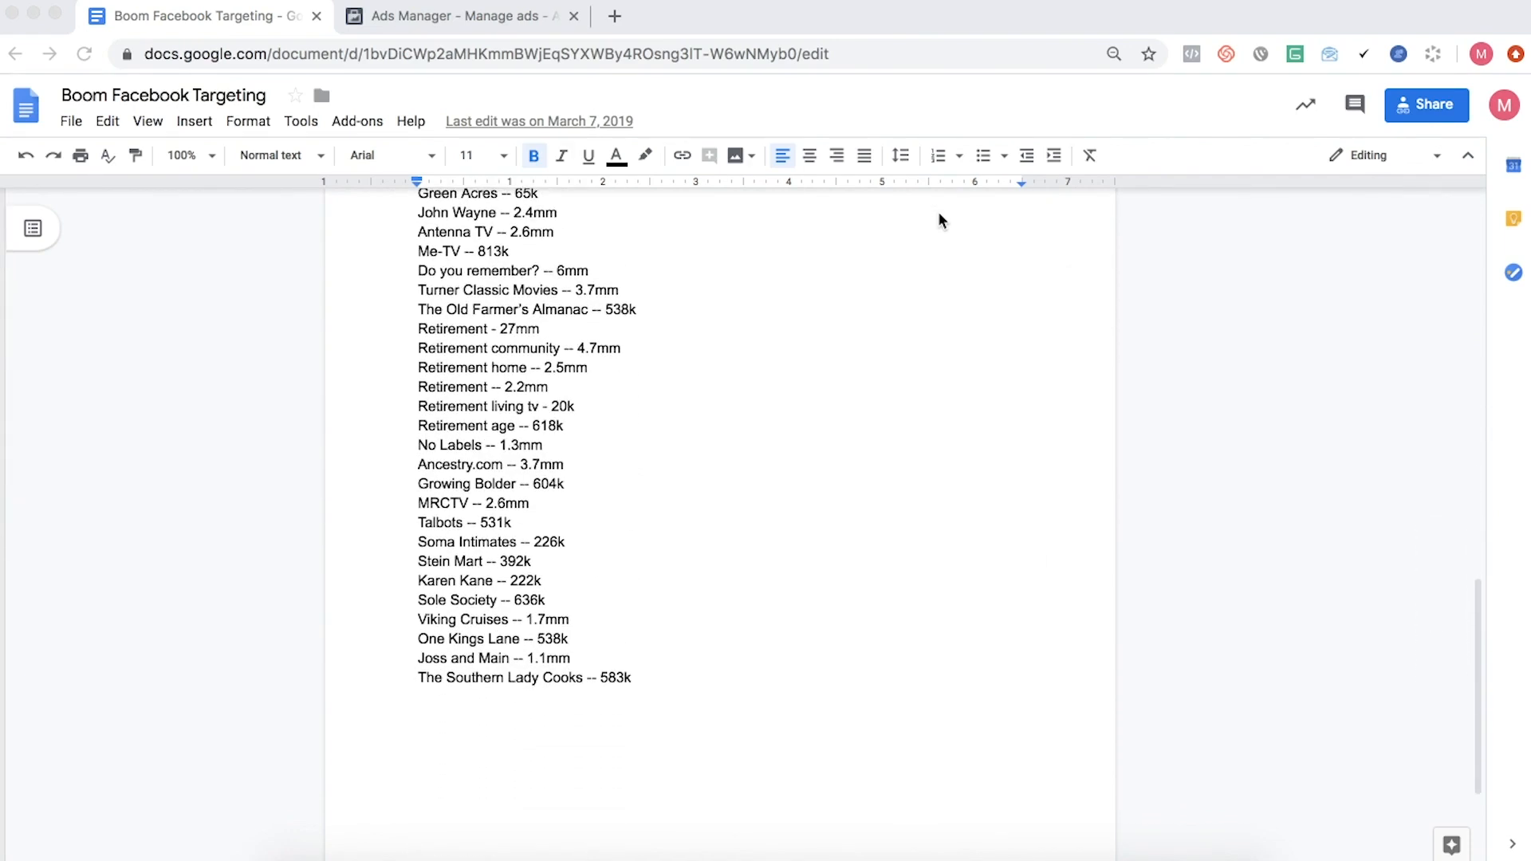
{"action": "scroll", "coordinate": [938, 216], "scroll_direction": "up", "scroll_amount": 4}
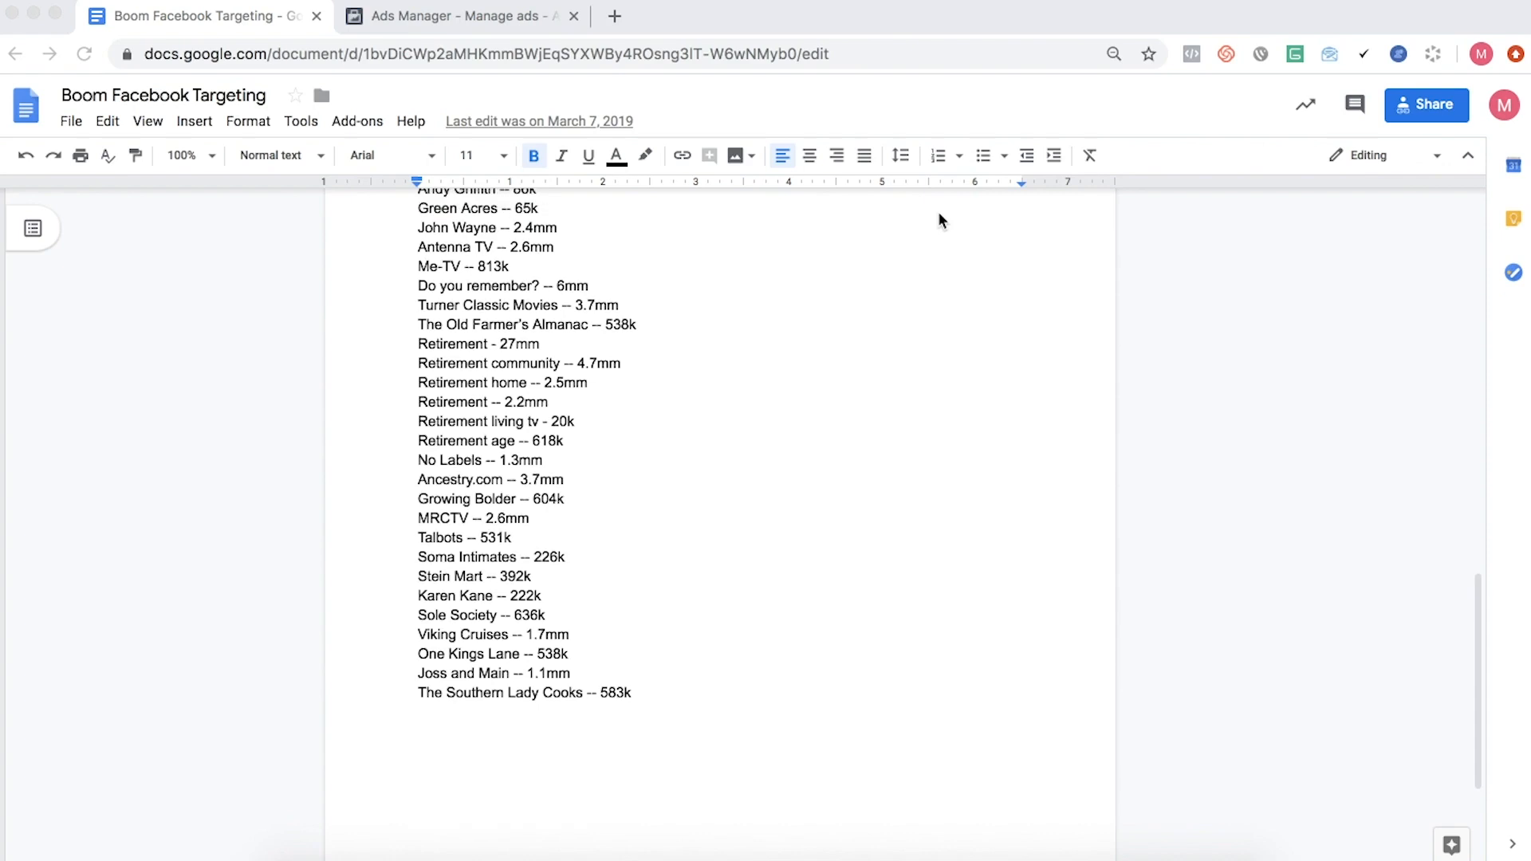
{"action": "scroll", "coordinate": [939, 214], "scroll_direction": "up", "scroll_amount": 5}
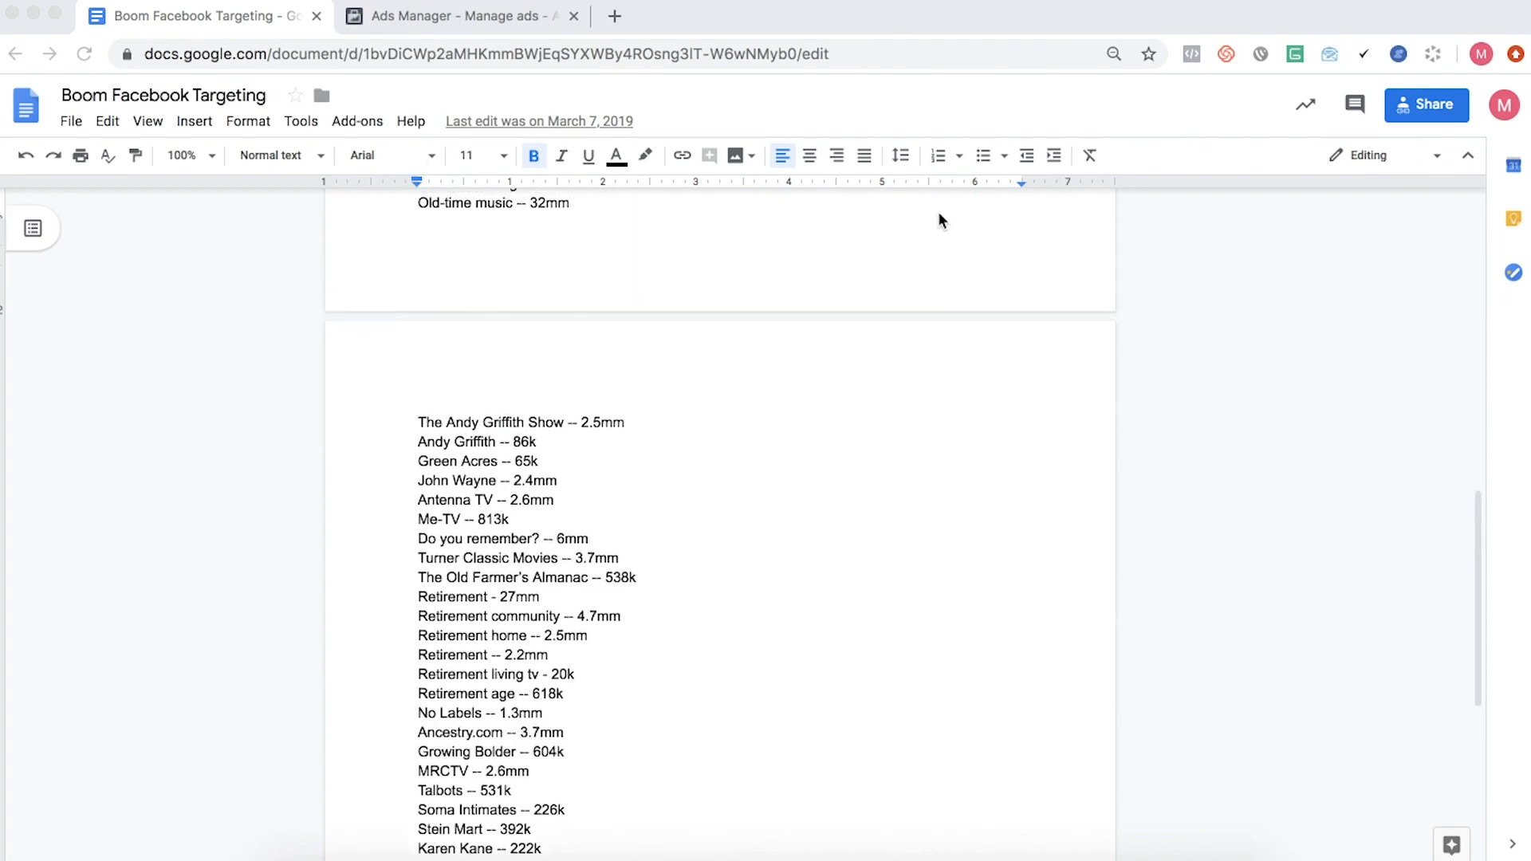
{"action": "scroll", "coordinate": [938, 216], "scroll_direction": "up", "scroll_amount": 2}
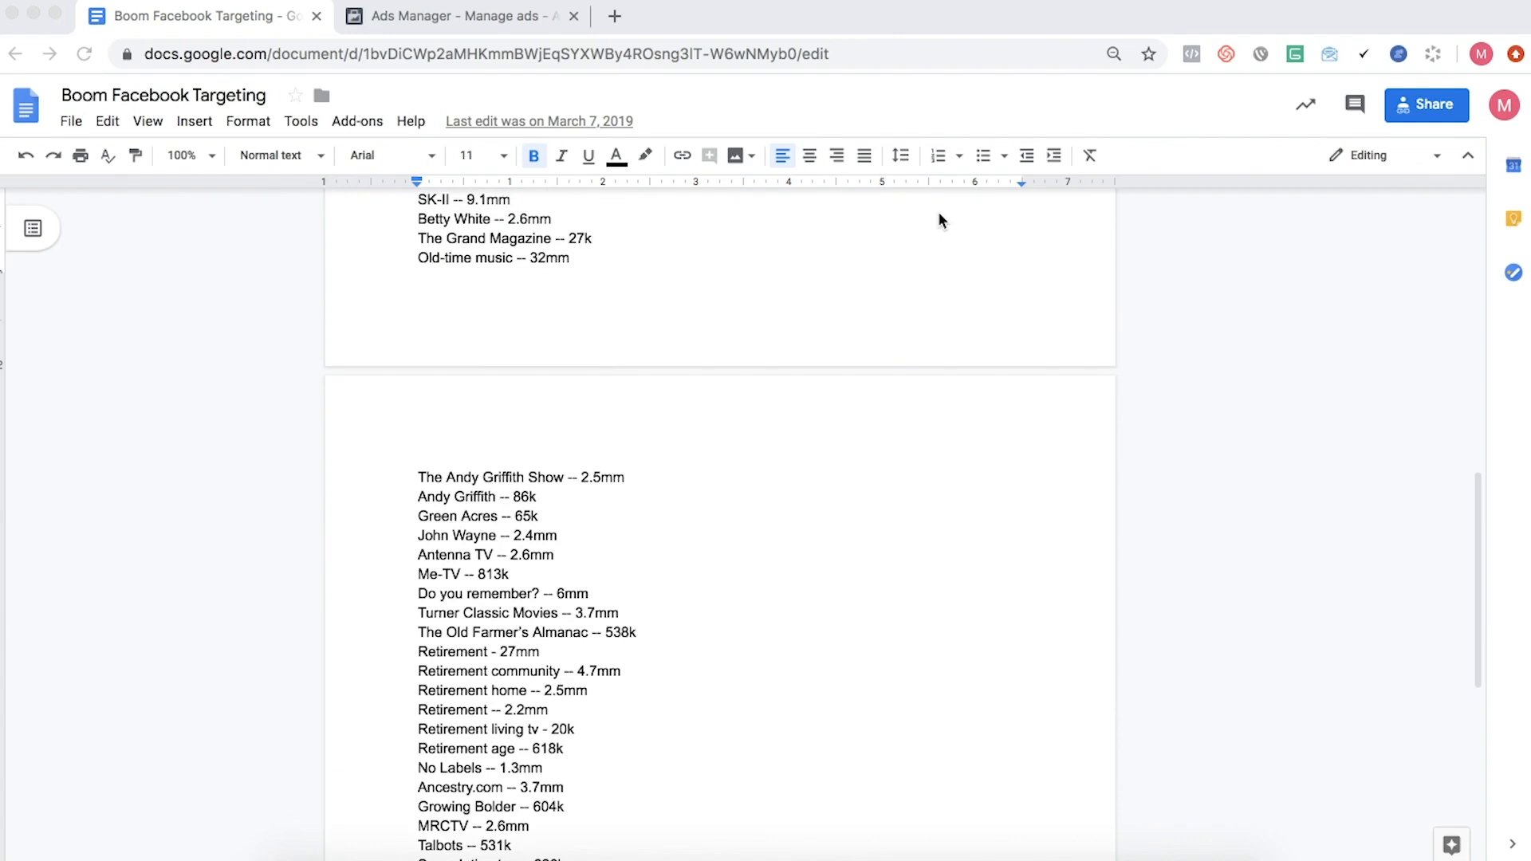
{"action": "scroll", "coordinate": [937, 212], "scroll_direction": "up", "scroll_amount": 20}
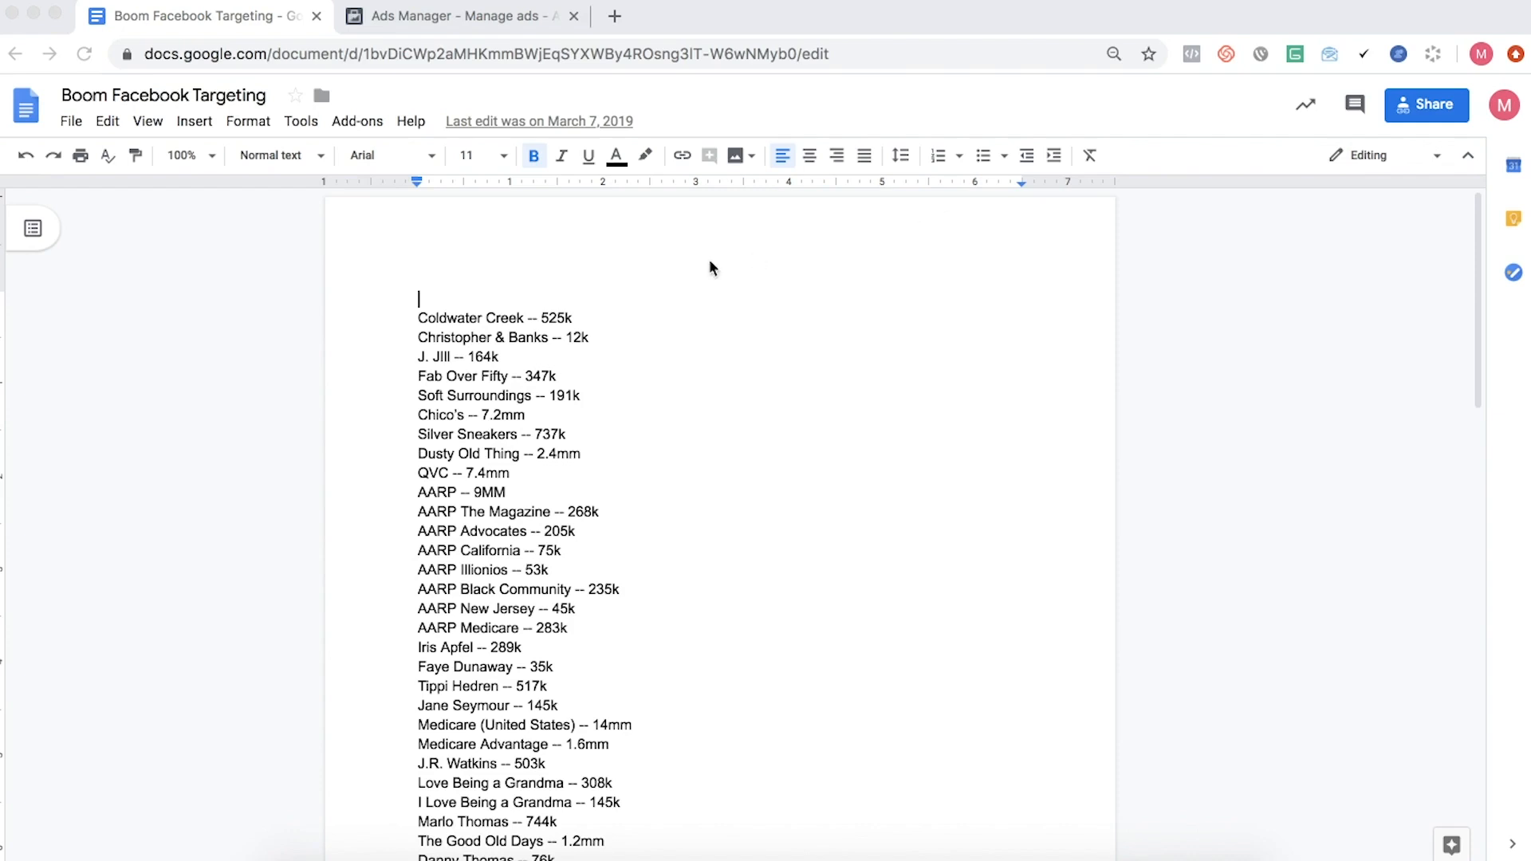
{"action": "scroll", "coordinate": [710, 263], "scroll_direction": "down", "scroll_amount": 4}
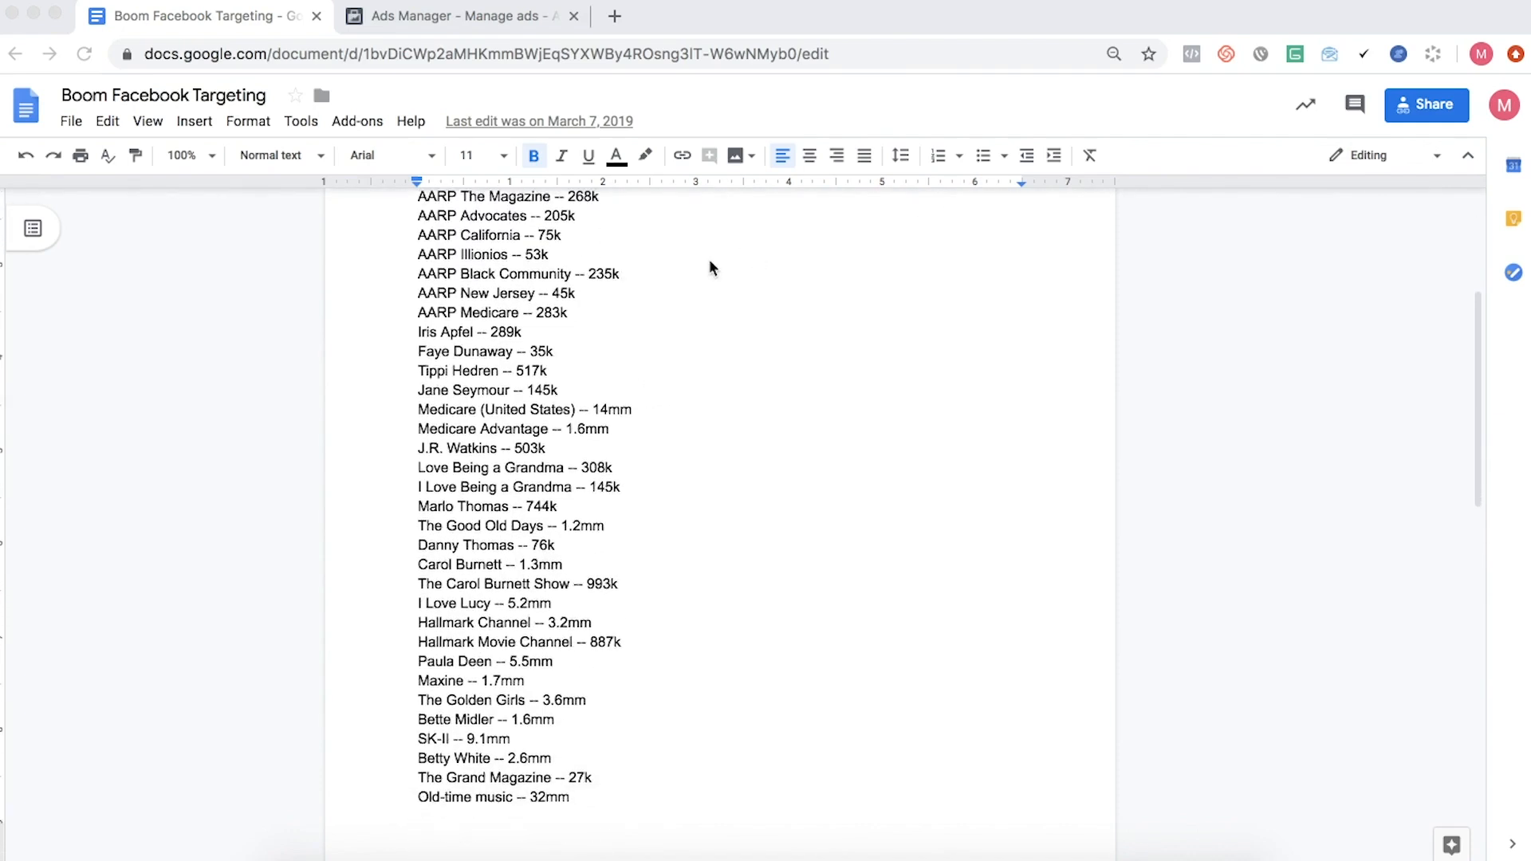
{"action": "scroll", "coordinate": [710, 263], "scroll_direction": "down", "scroll_amount": 3}
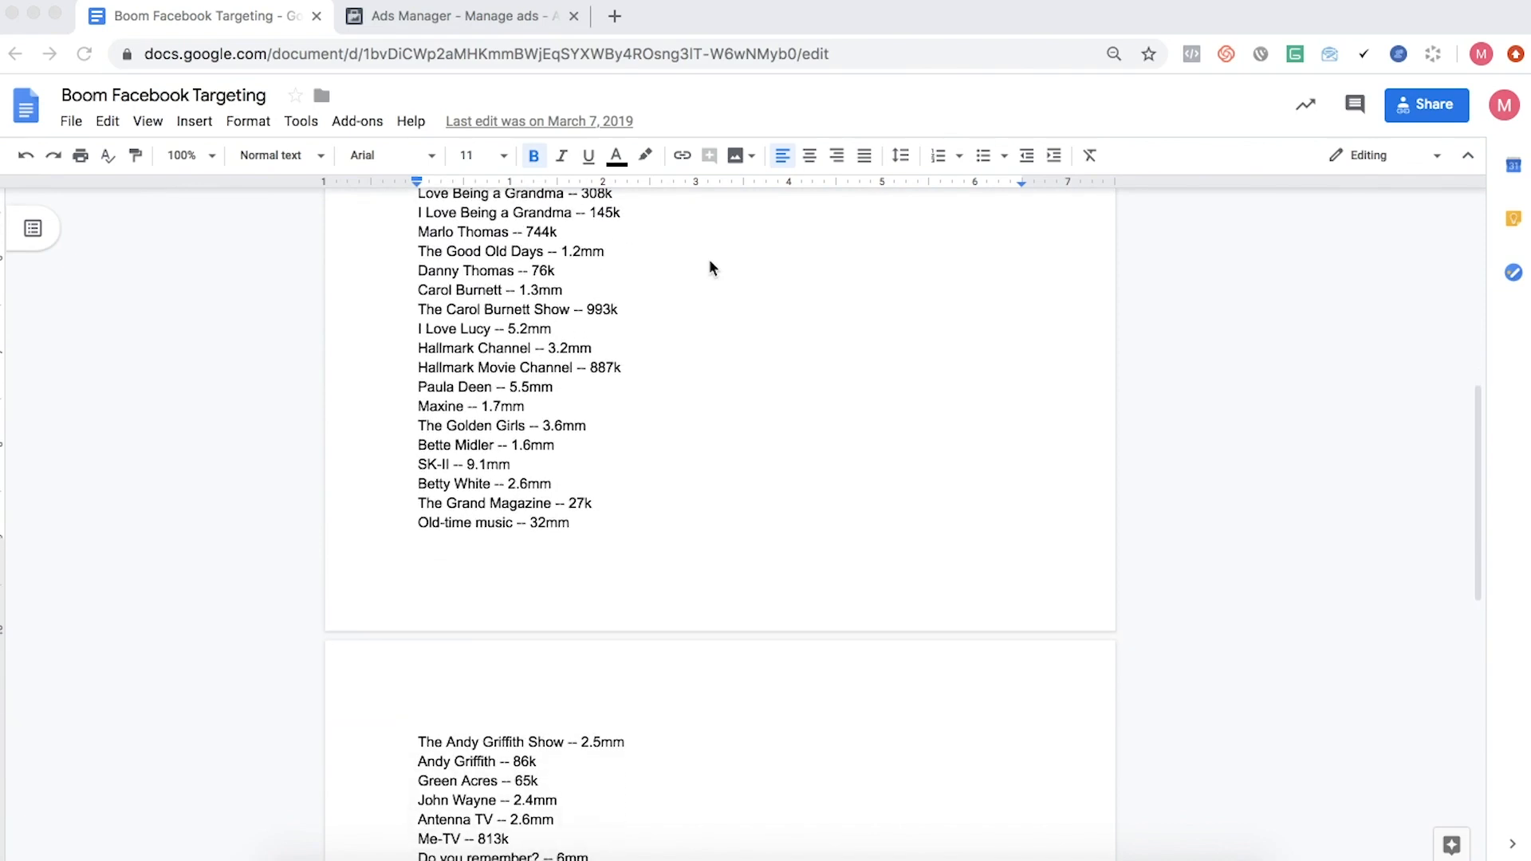
{"action": "scroll", "coordinate": [710, 260], "scroll_direction": "down", "scroll_amount": 1}
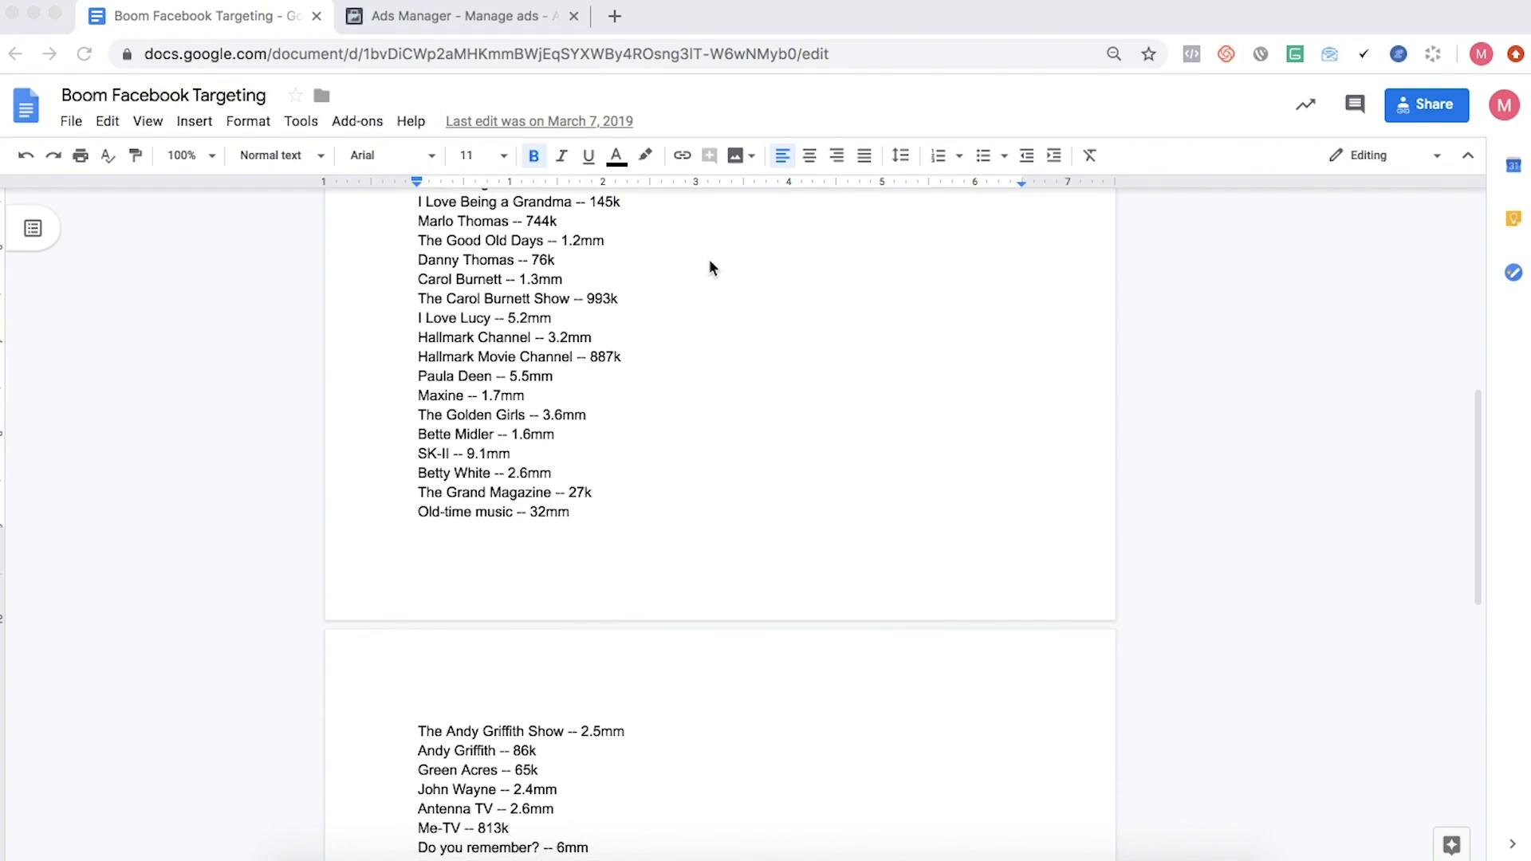
{"action": "scroll", "coordinate": [710, 260], "scroll_direction": "down", "scroll_amount": 10}
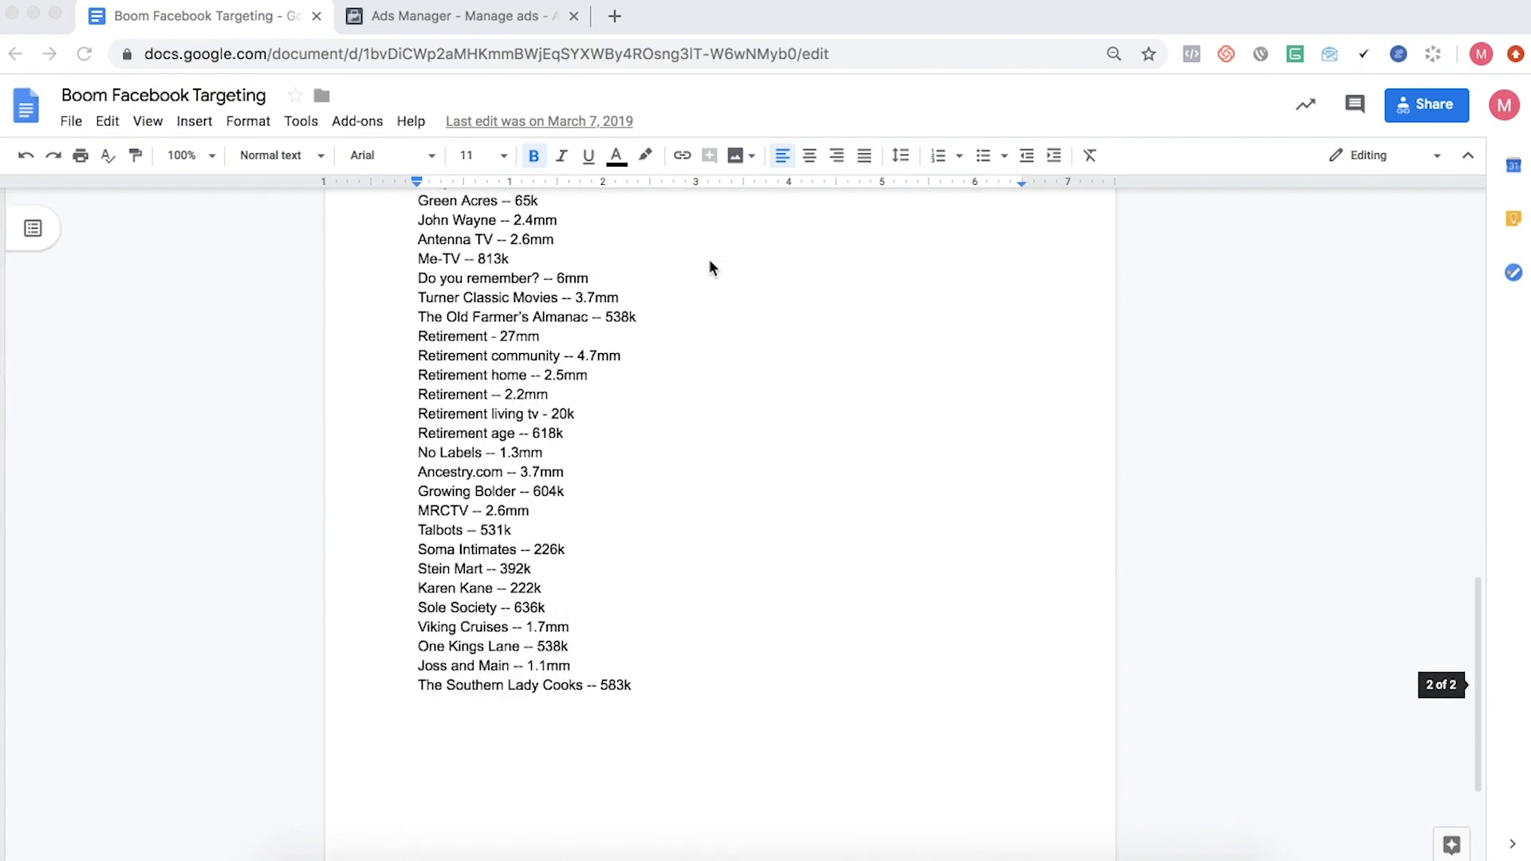
{"action": "scroll", "coordinate": [710, 260], "scroll_direction": "down", "scroll_amount": 1}
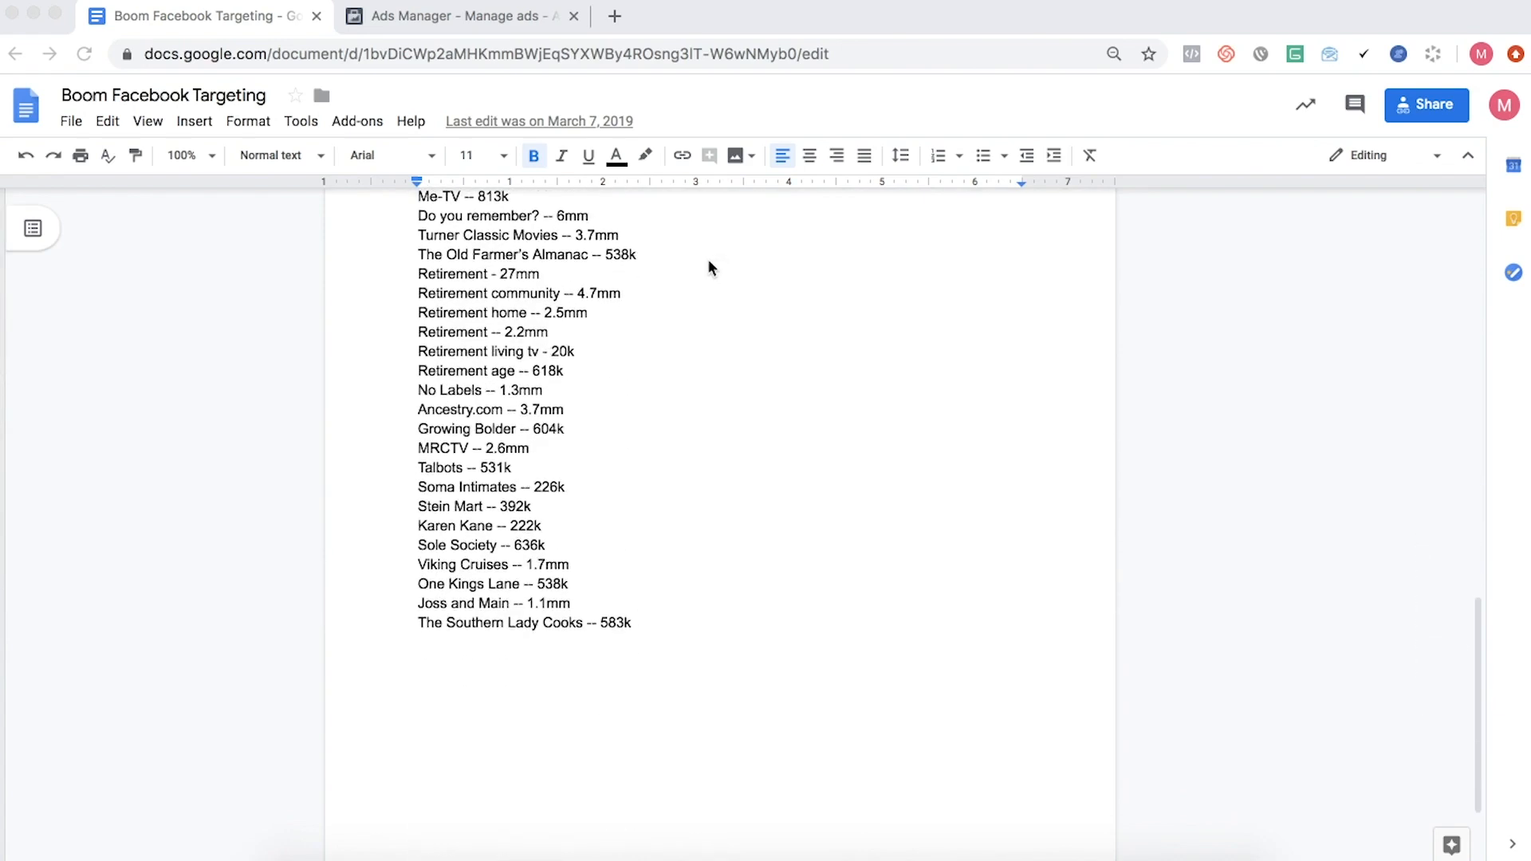
- Switch to Ads Manager, close the ad set editor and set the reporting date range to Lifetime
{"action": "left_click", "coordinate": [437, 22]}
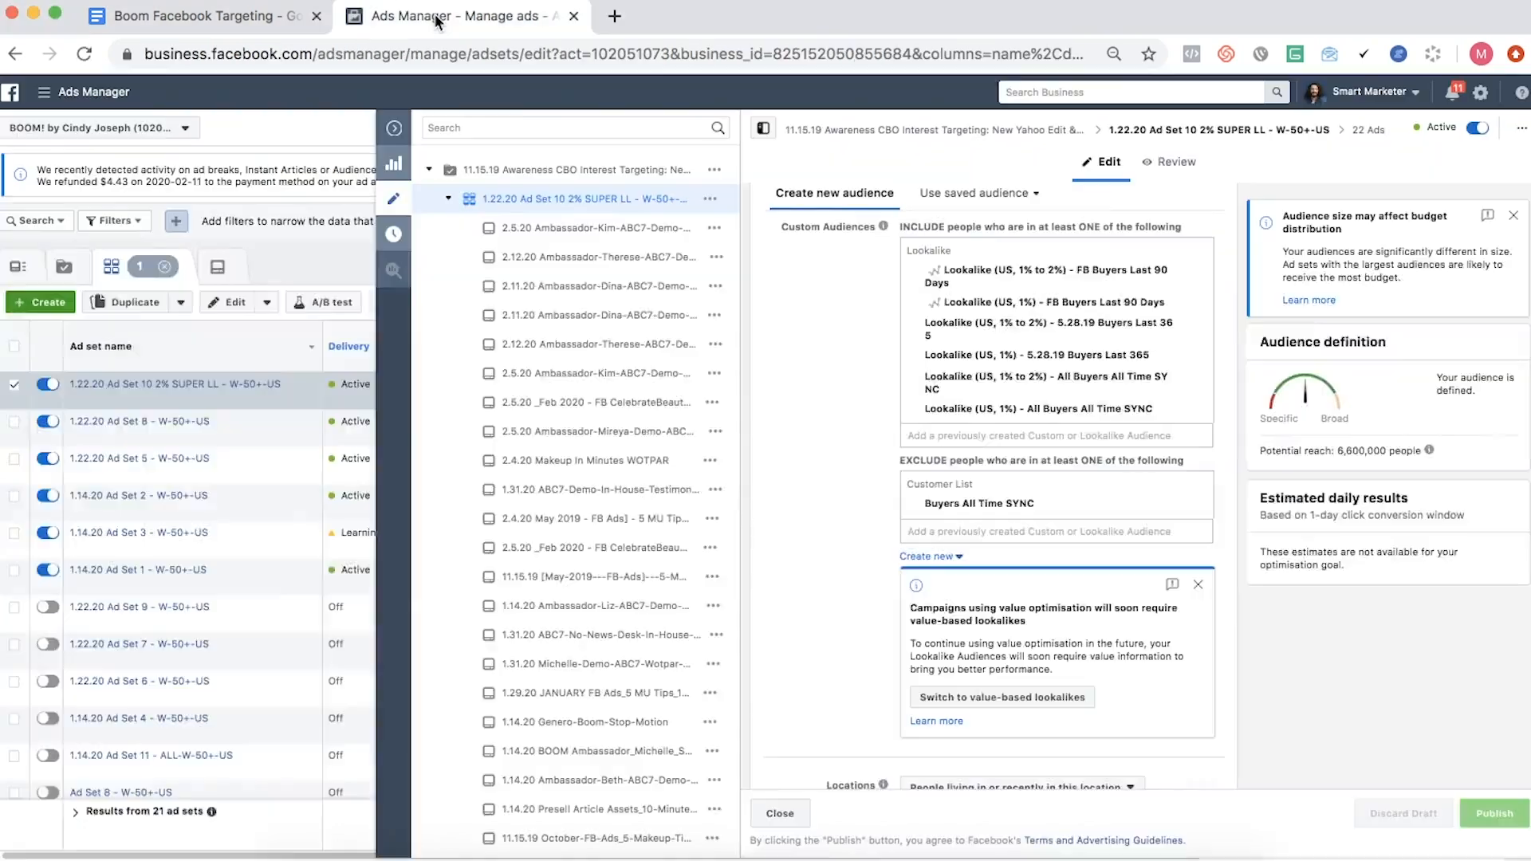
{"action": "left_click", "coordinate": [391, 130]}
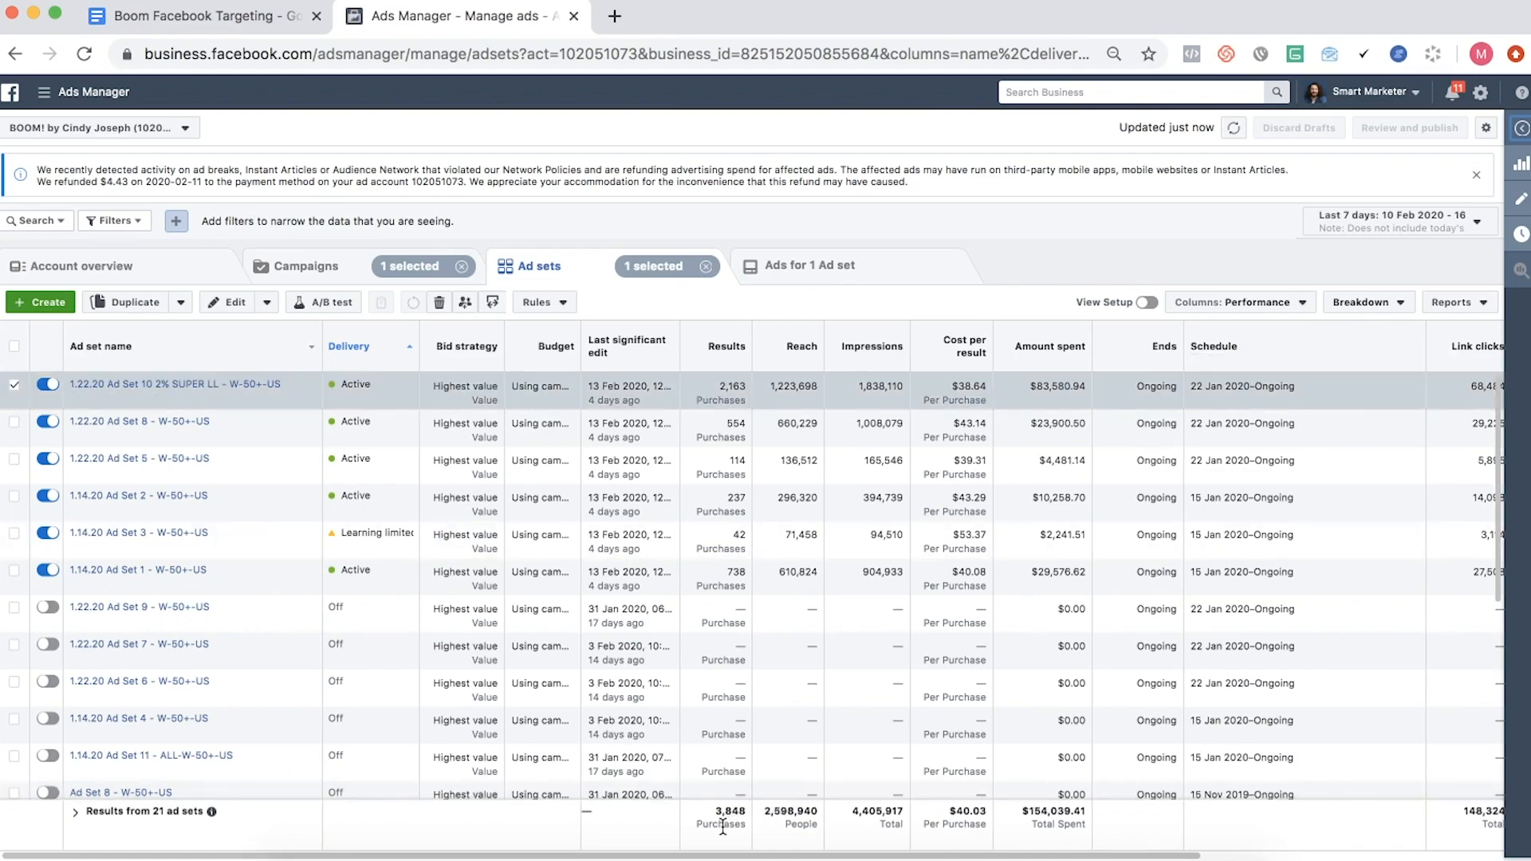
{"action": "left_click", "coordinate": [1395, 224]}
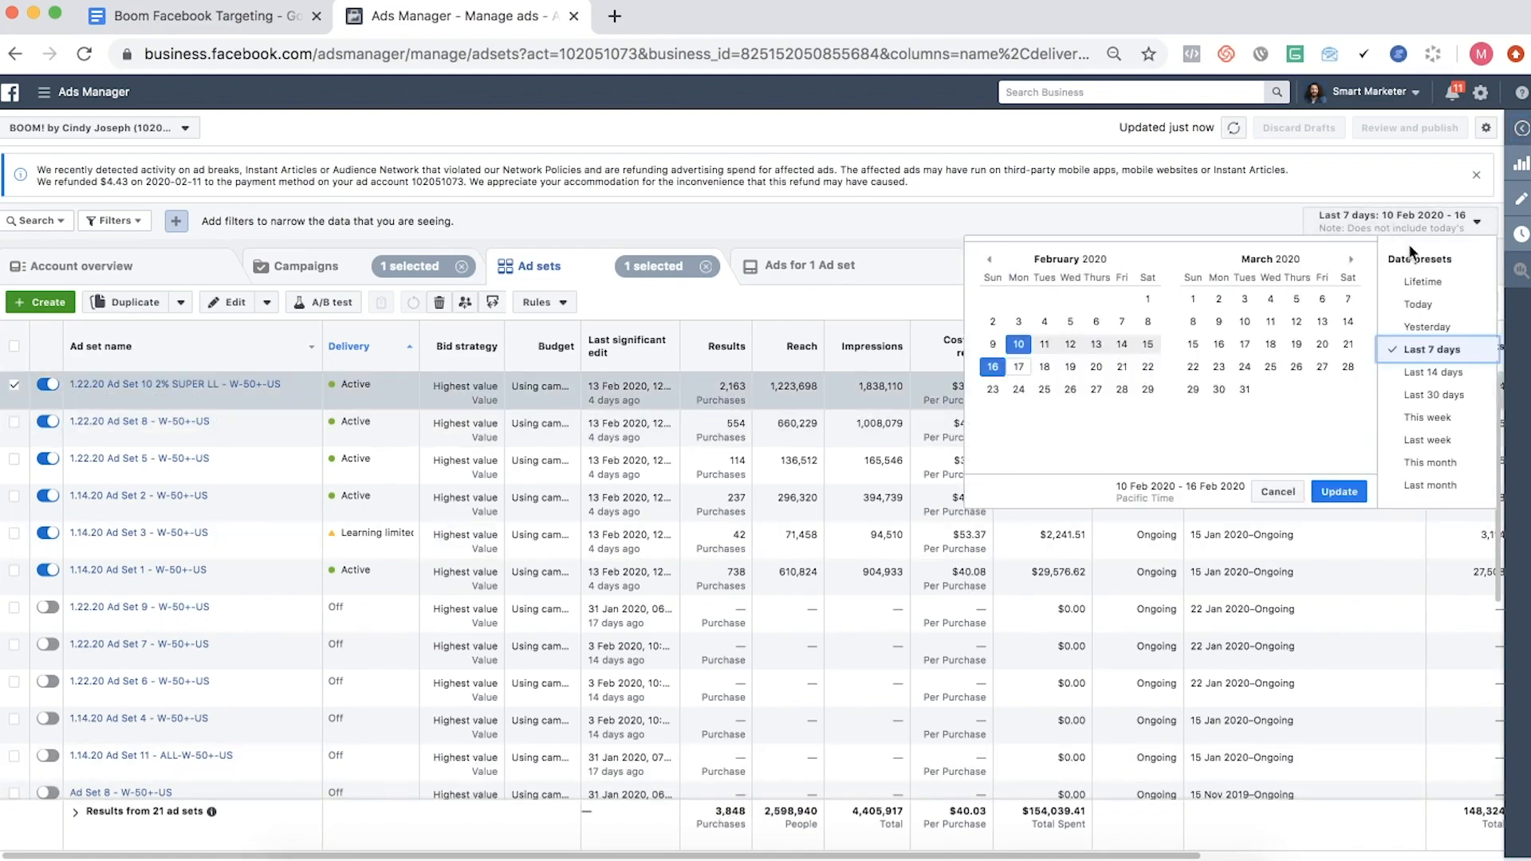
{"action": "left_click", "coordinate": [1414, 284]}
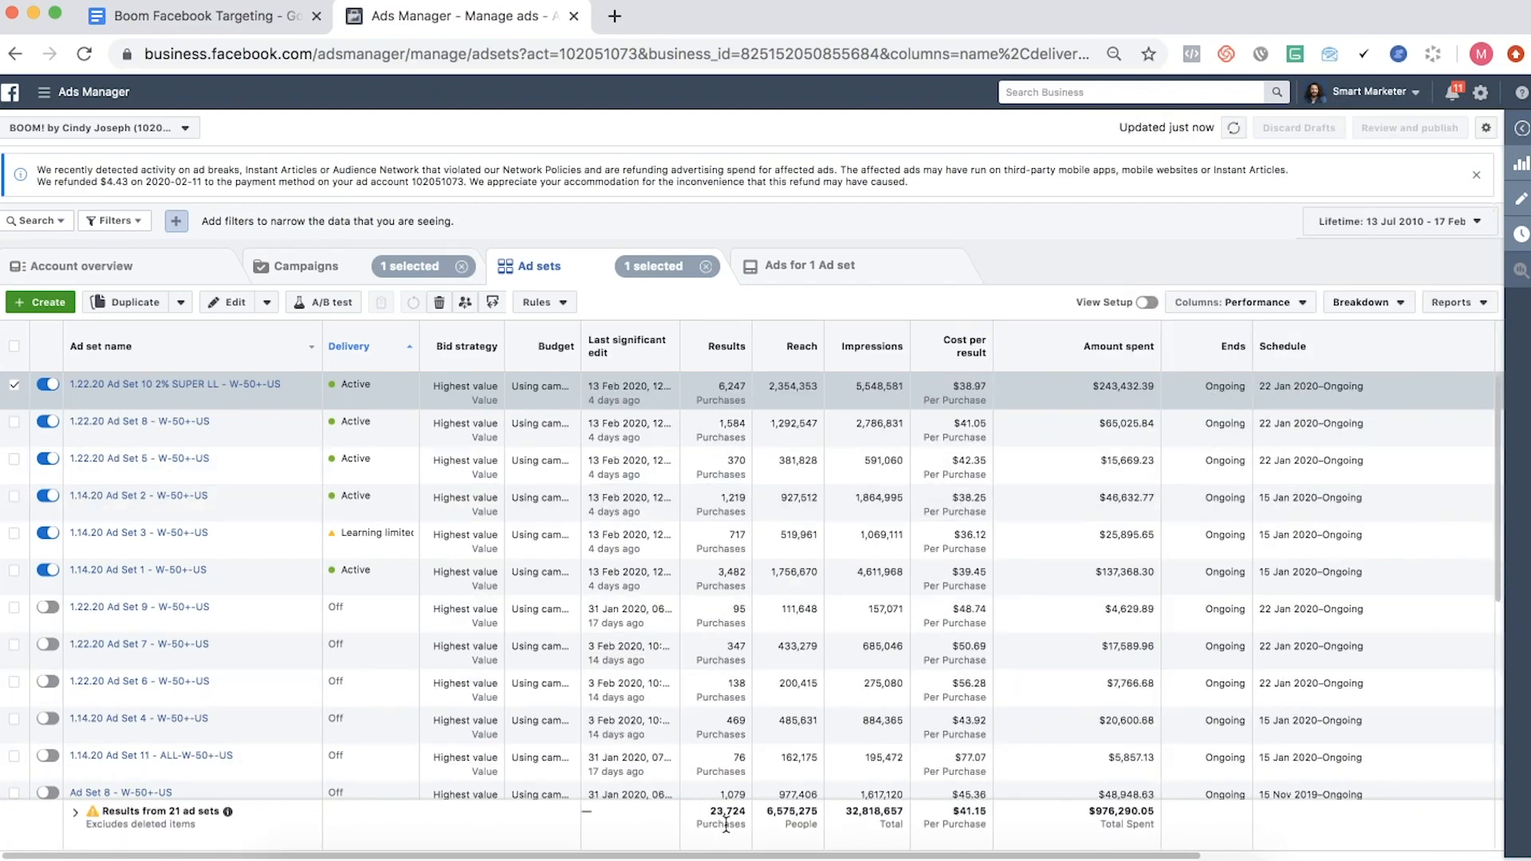
- Examine the lifetime totals for purchases, amount spent, purchase conversion value and ROAS across the ad sets
{"action": "left_click_drag", "start_coordinate": [709, 812], "coordinate": [749, 817]}
{"action": "scroll", "coordinate": [1108, 829], "scroll_direction": "right", "scroll_amount": 5}
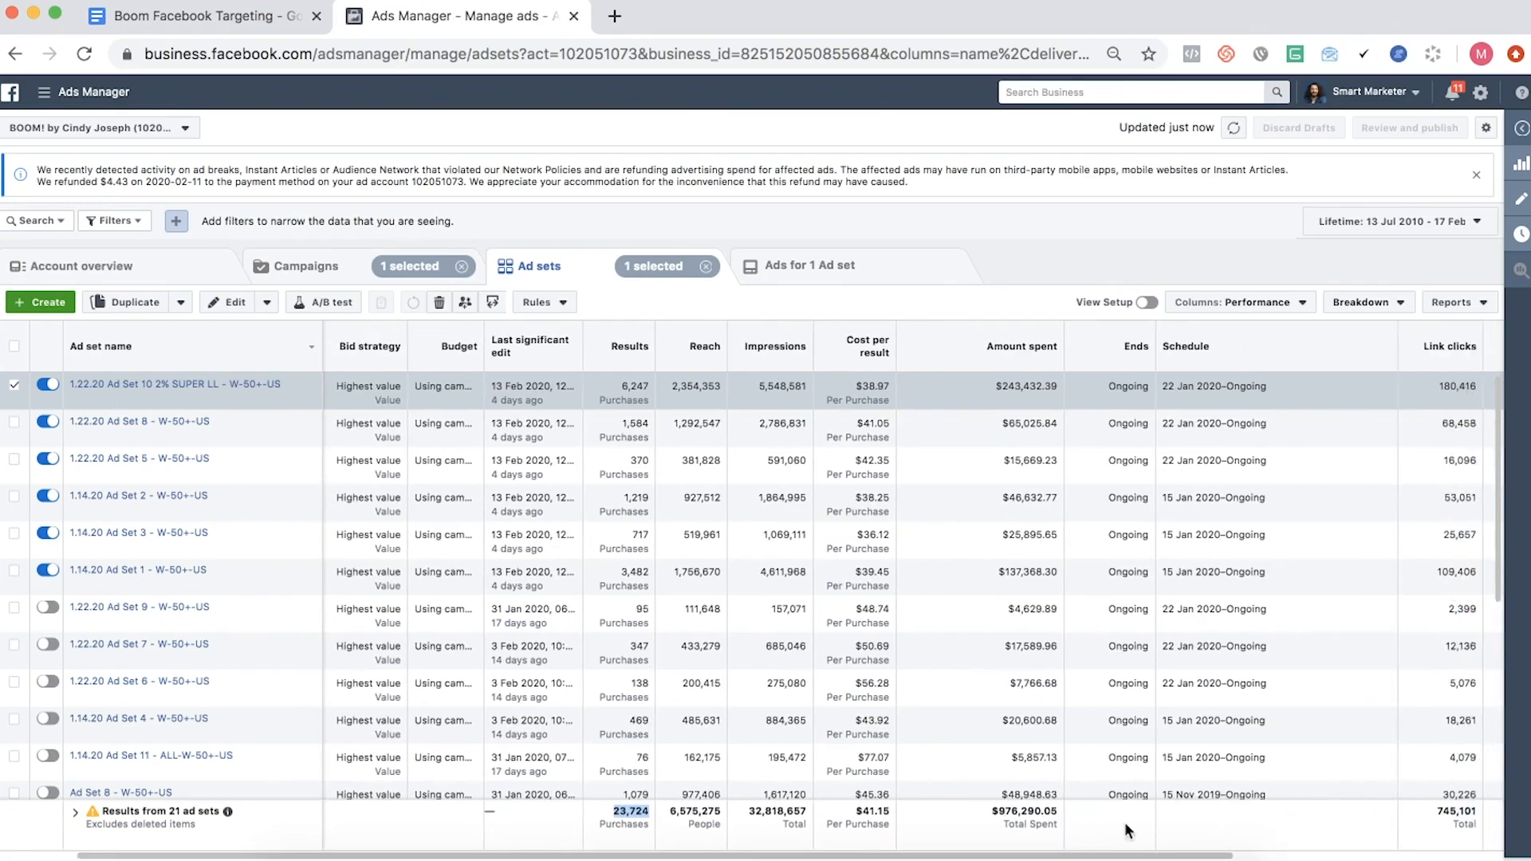
{"action": "scroll", "coordinate": [989, 813], "scroll_direction": "right", "scroll_amount": 8}
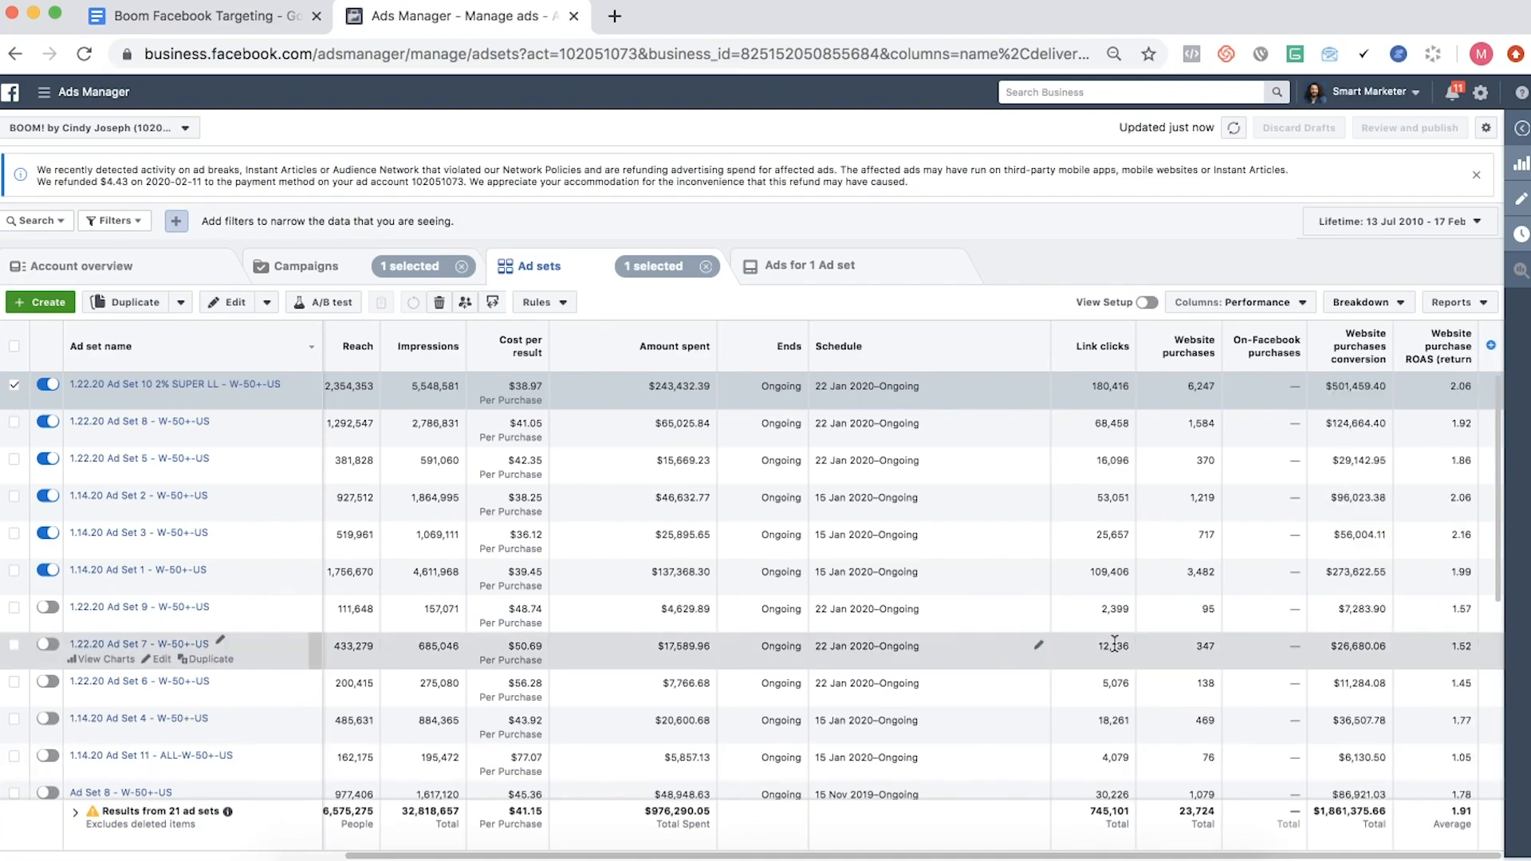
{"action": "scroll", "coordinate": [1113, 643], "scroll_direction": "left", "scroll_amount": 7}
{"action": "scroll", "coordinate": [1113, 642], "scroll_direction": "left", "scroll_amount": 3}
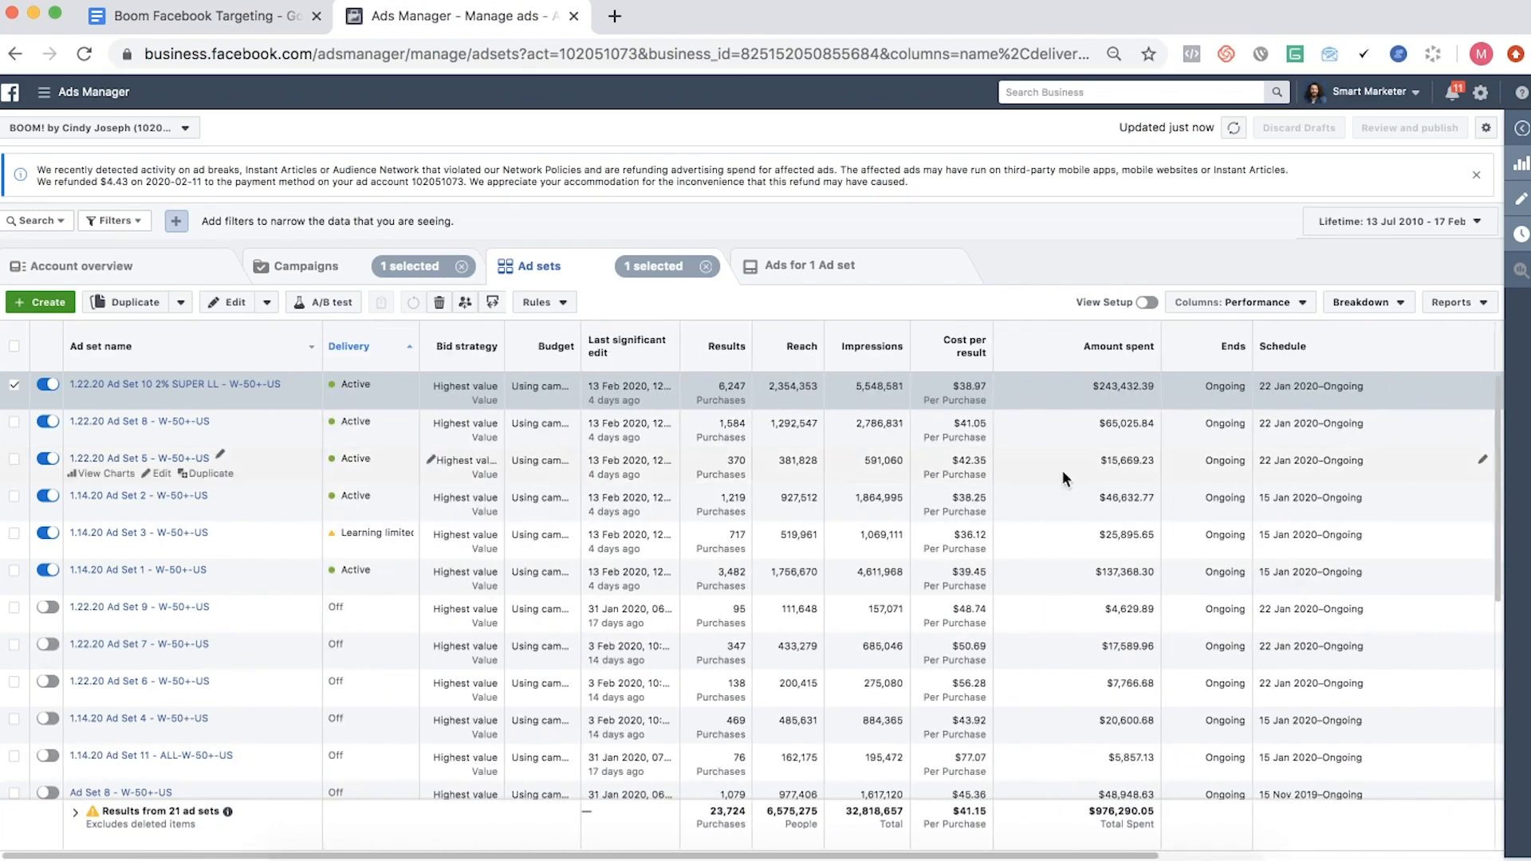
- Open 1.22.20 Ad Set 8 - W-50+-US in the editor and inspect its audience's targeted interests
{"action": "left_click", "coordinate": [1051, 425]}
{"action": "left_click", "coordinate": [1523, 198]}
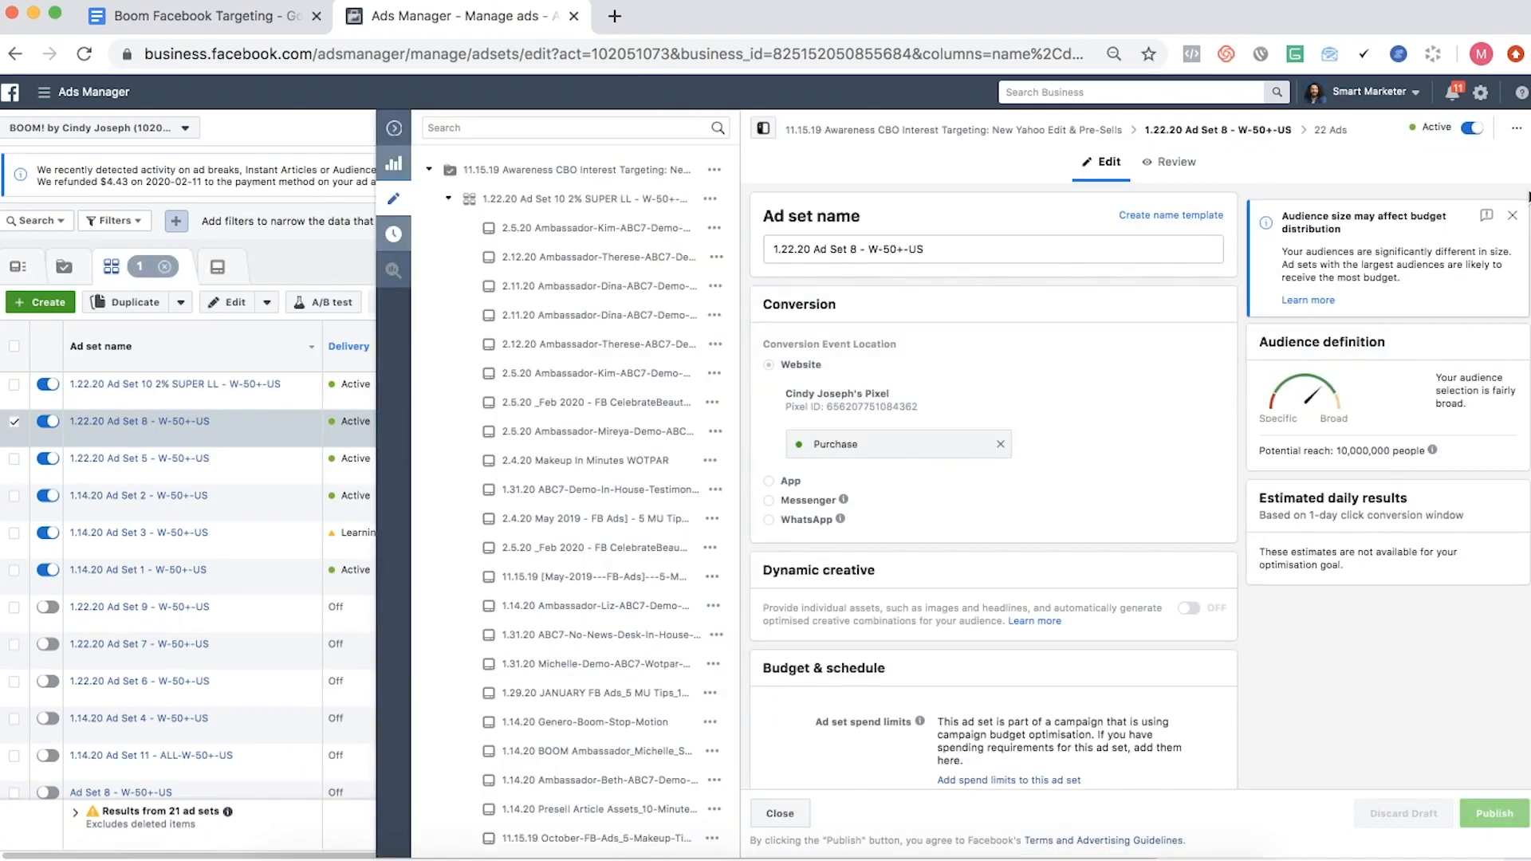
{"action": "scroll", "coordinate": [1146, 262], "scroll_direction": "down", "scroll_amount": 1}
{"action": "scroll", "coordinate": [1146, 260], "scroll_direction": "down", "scroll_amount": 6}
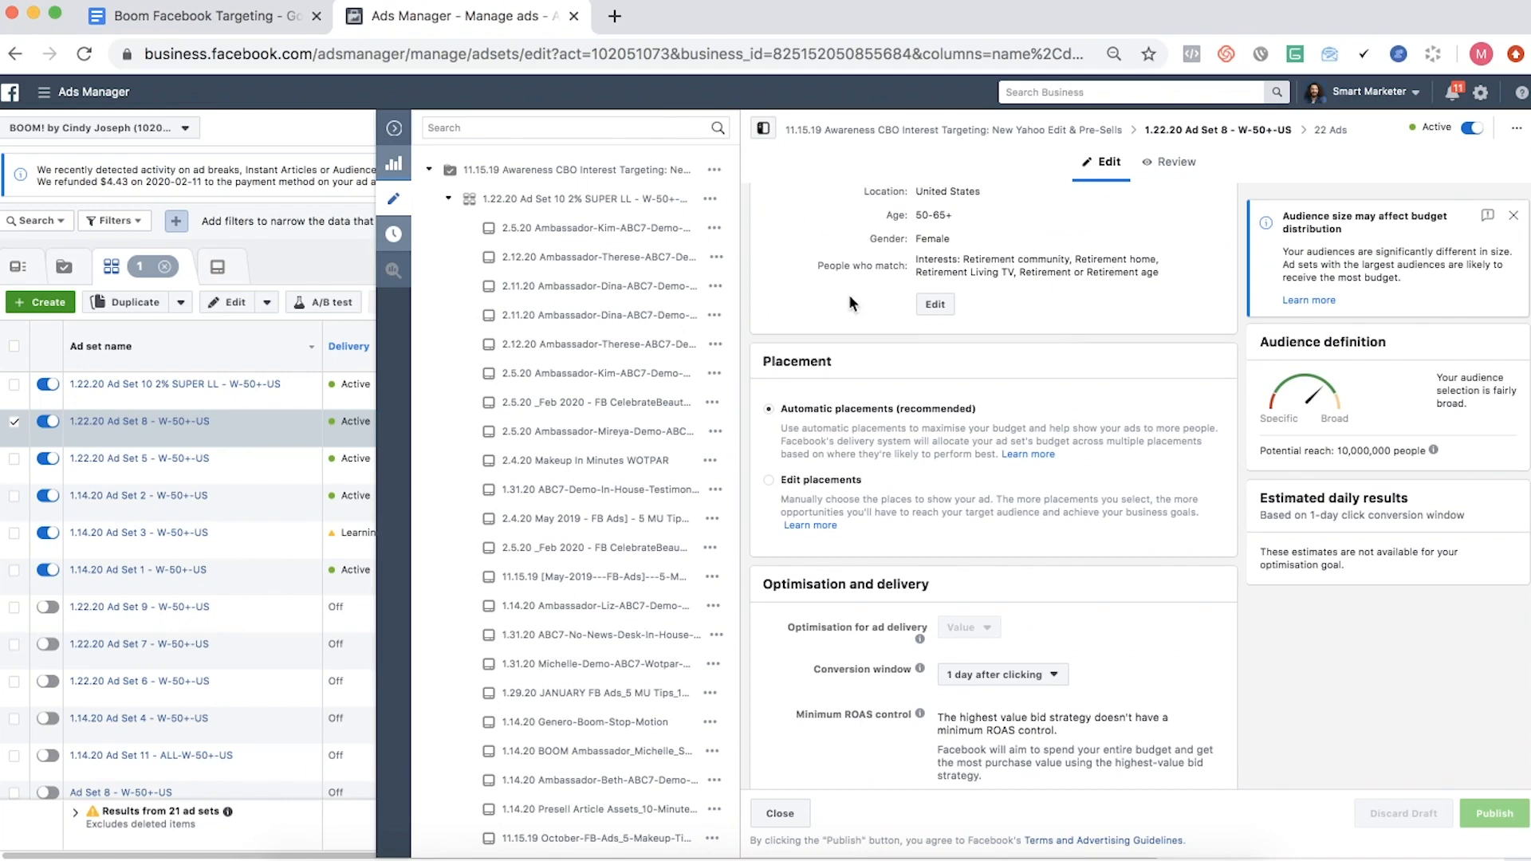
- Compare the targeted interests of 1.22.20 Ad Set 5, 1.14.20 Ad Set 2 and 1.14.20 Ad Set 1
{"action": "left_click", "coordinate": [279, 470]}
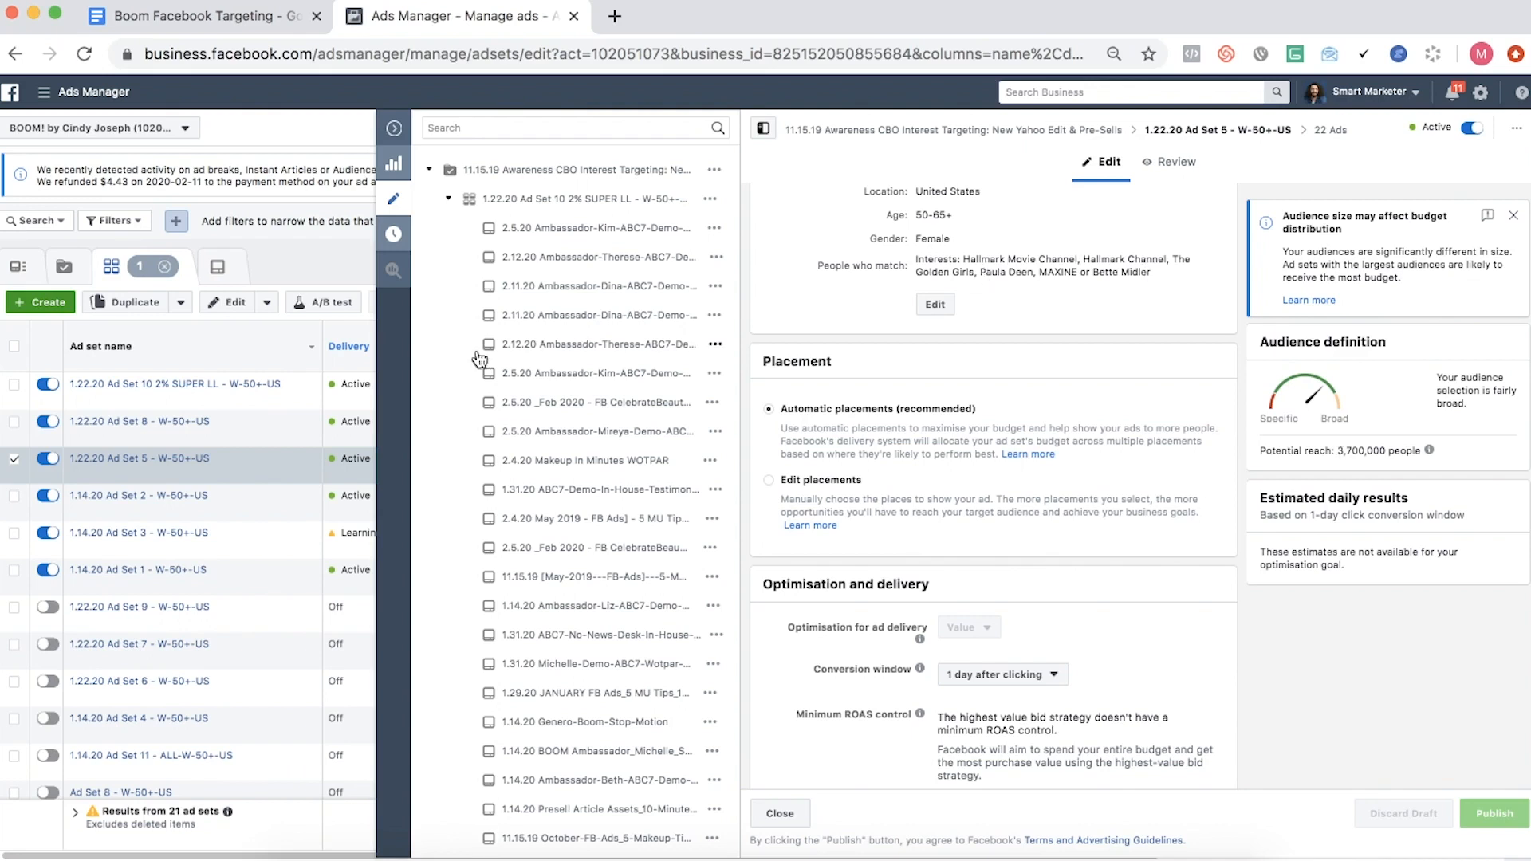
{"action": "left_click", "coordinate": [282, 496]}
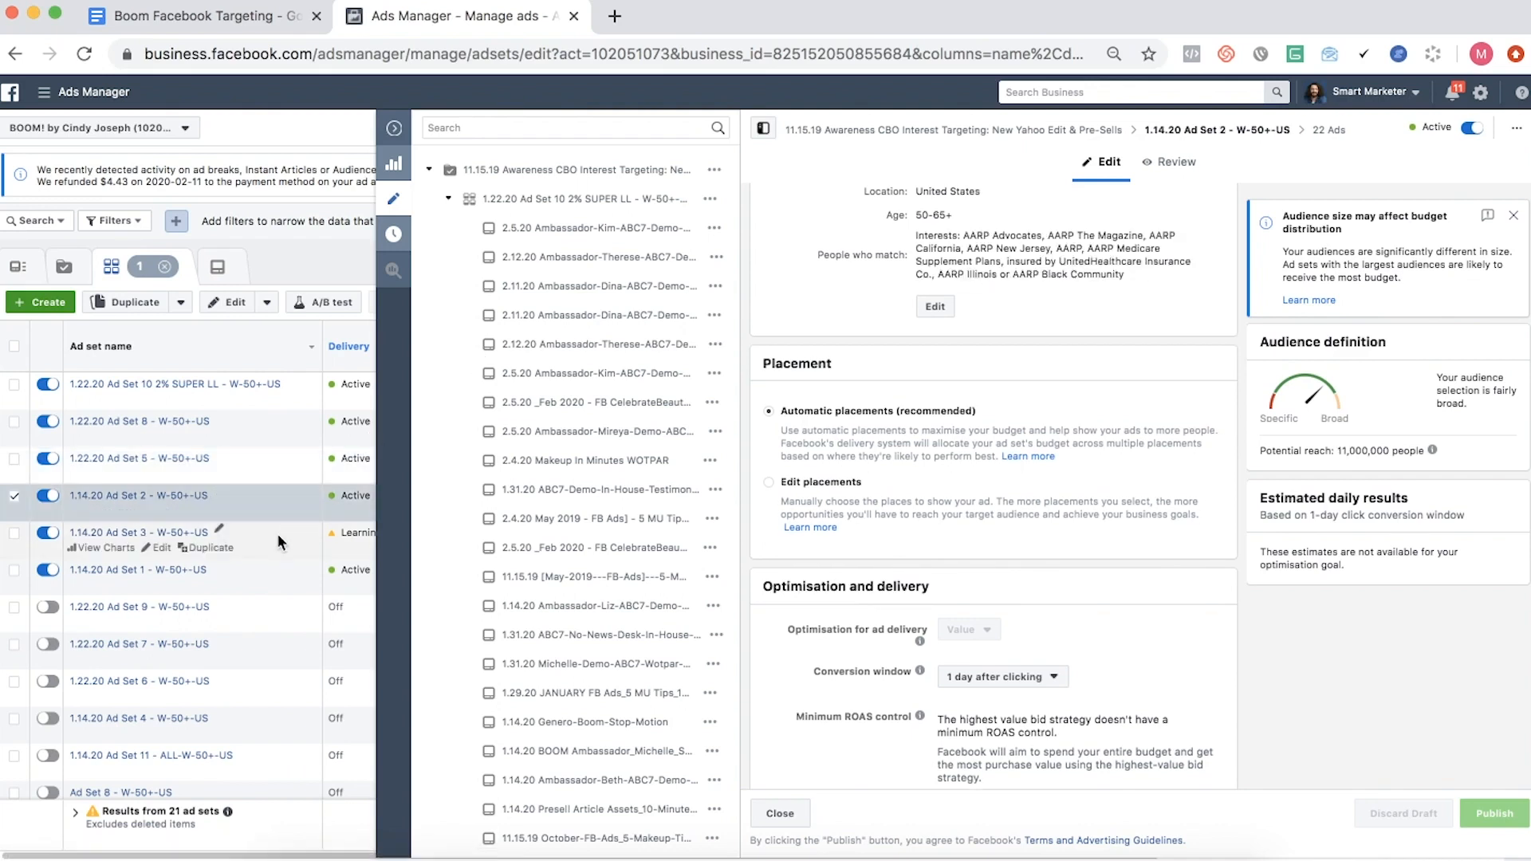
{"action": "left_click", "coordinate": [277, 574]}
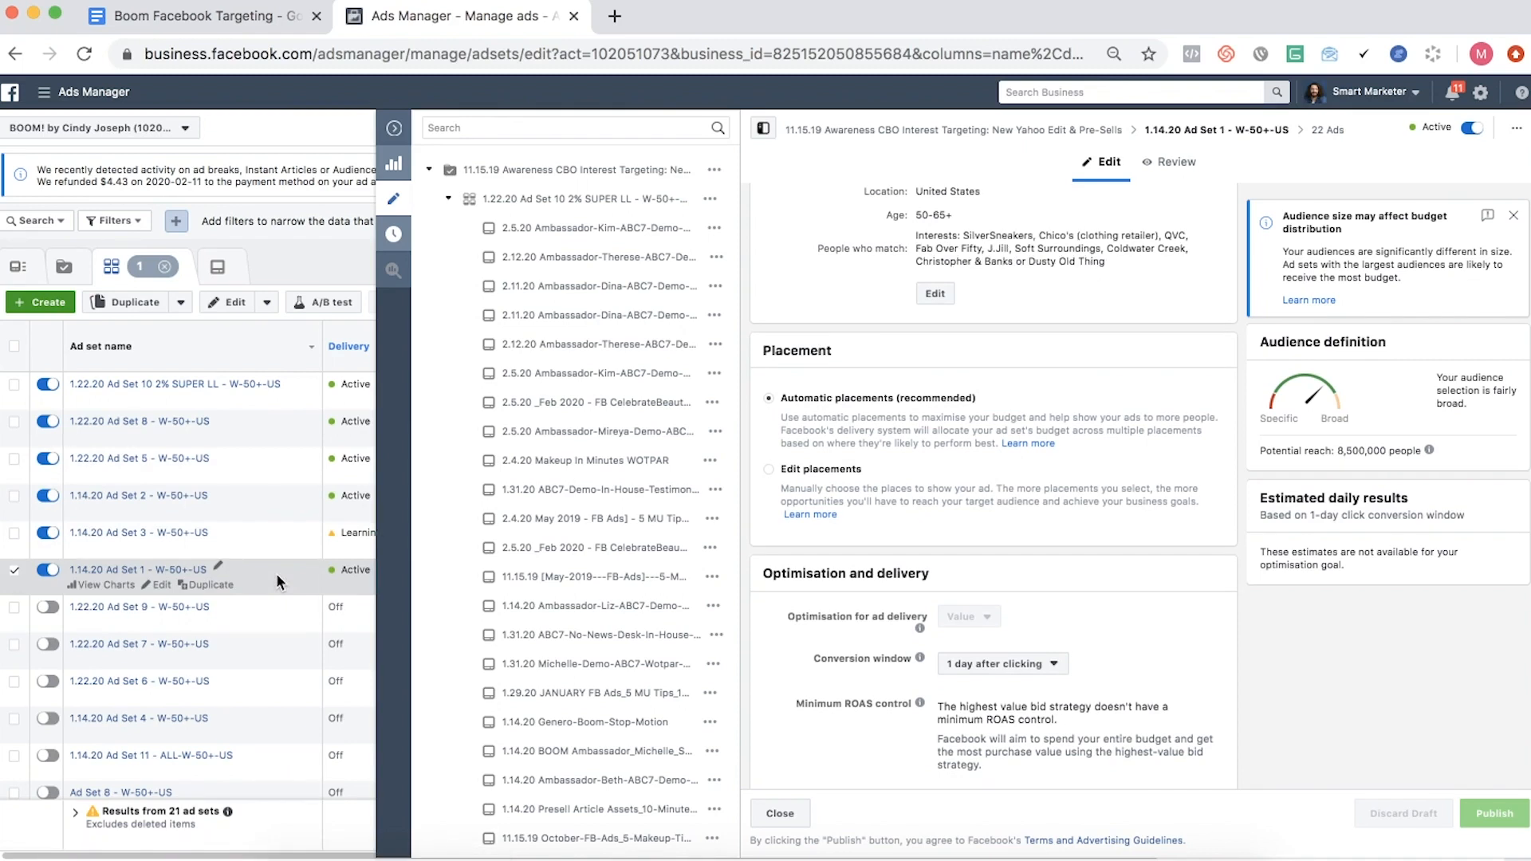
{"action": "scroll", "coordinate": [276, 572], "scroll_direction": "down", "scroll_amount": 2}
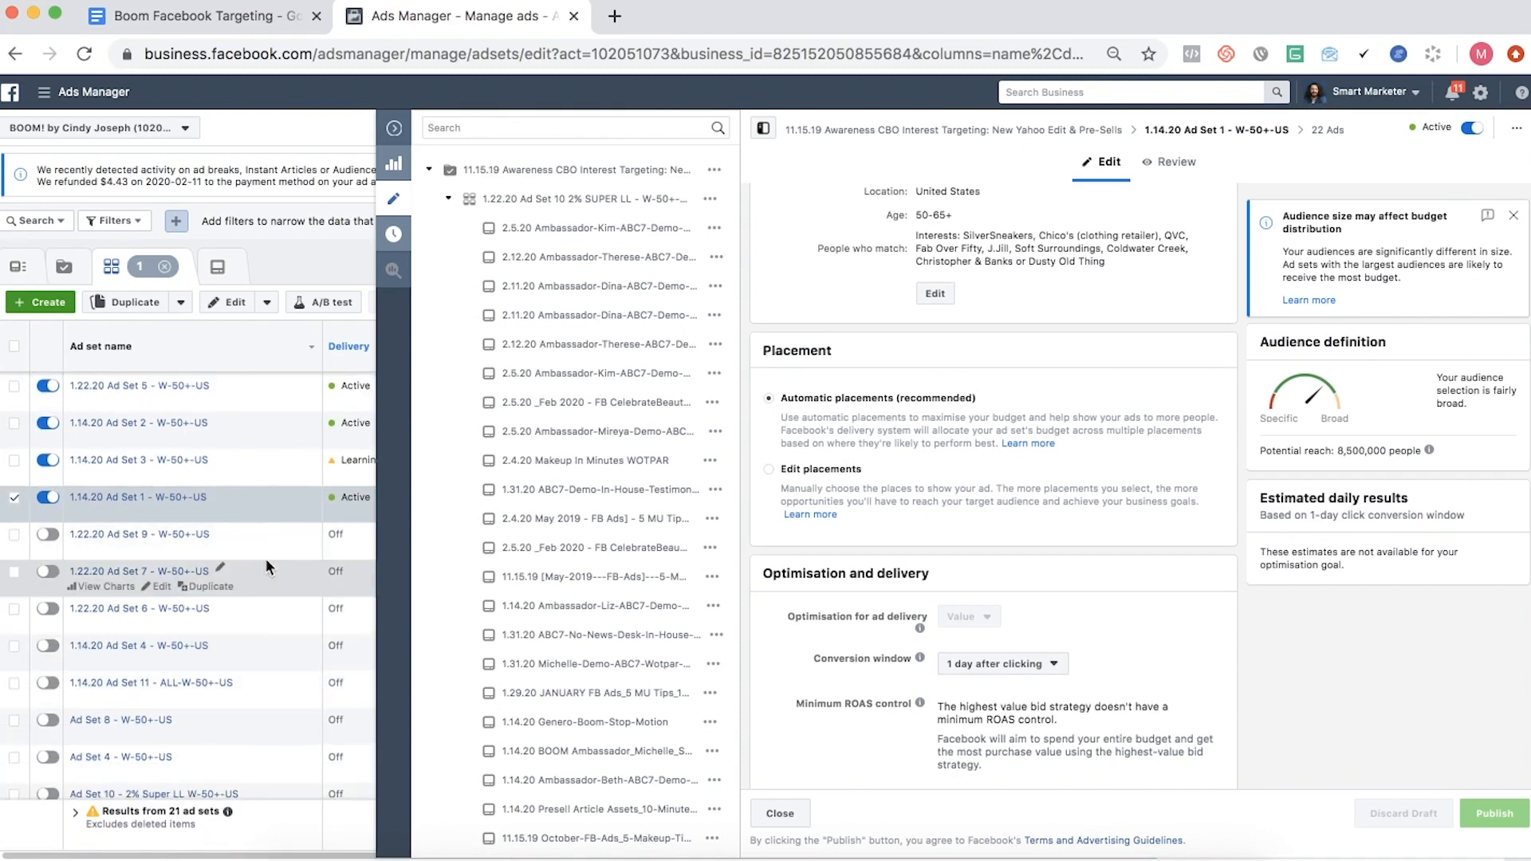
{"action": "scroll", "coordinate": [266, 561], "scroll_direction": "up", "scroll_amount": 1}
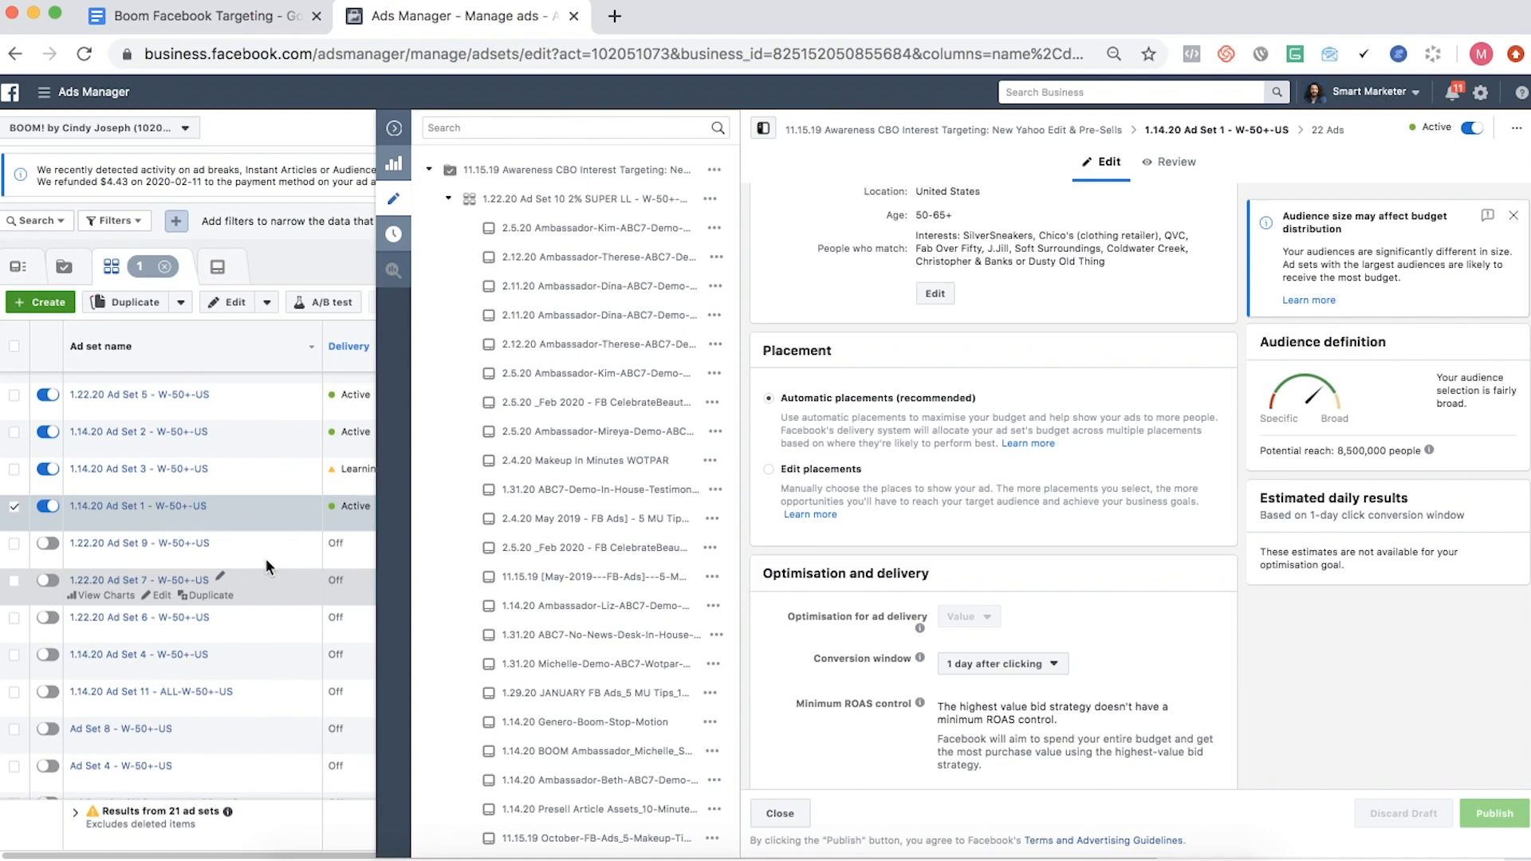
{"action": "scroll", "coordinate": [265, 553], "scroll_direction": "up", "scroll_amount": 3}
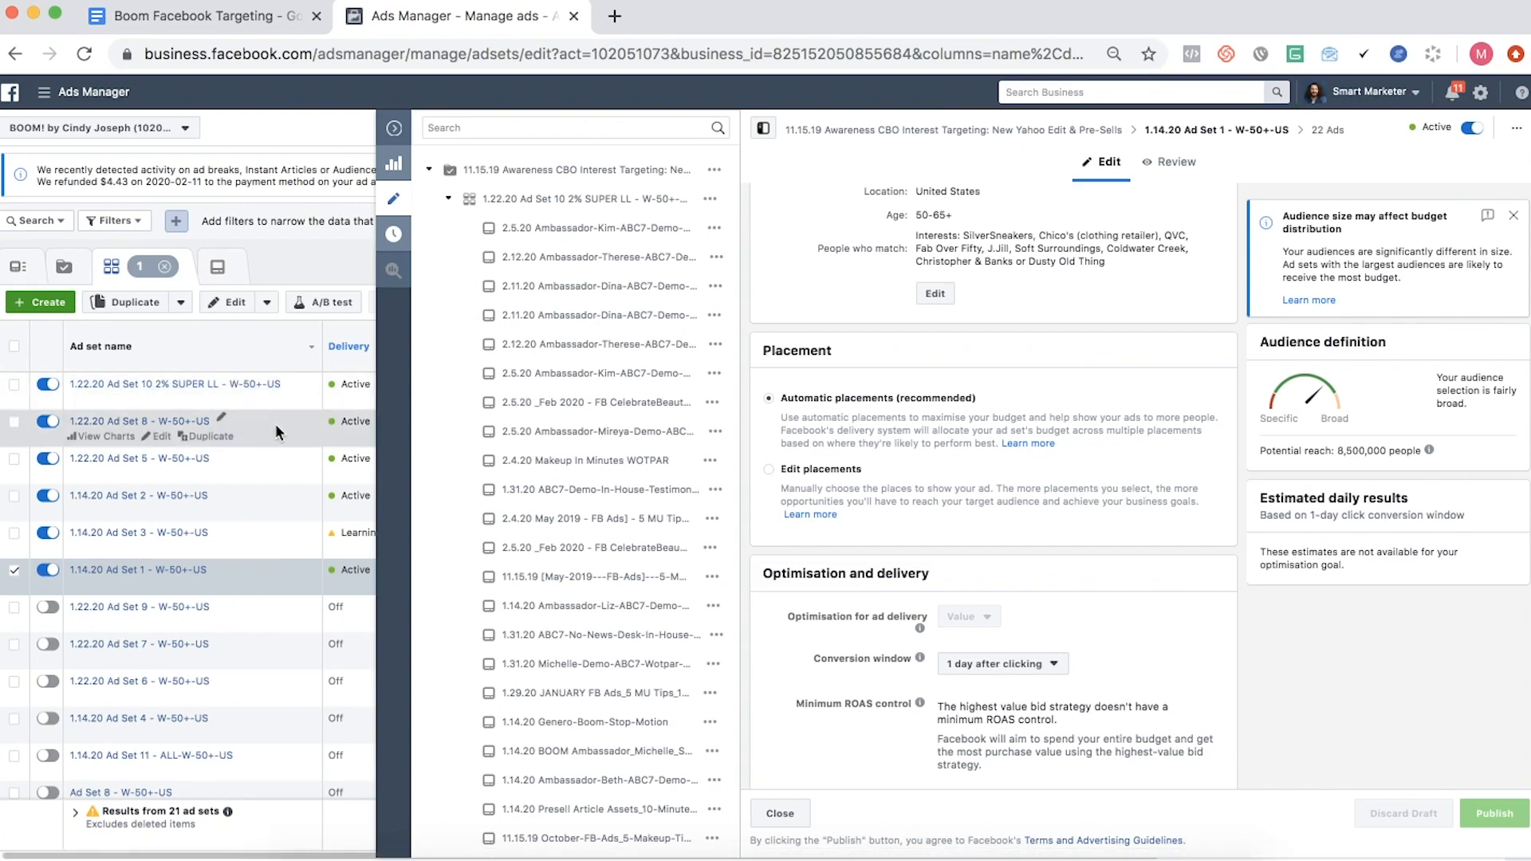
{"action": "scroll", "coordinate": [1068, 492], "scroll_direction": "up", "scroll_amount": 1}
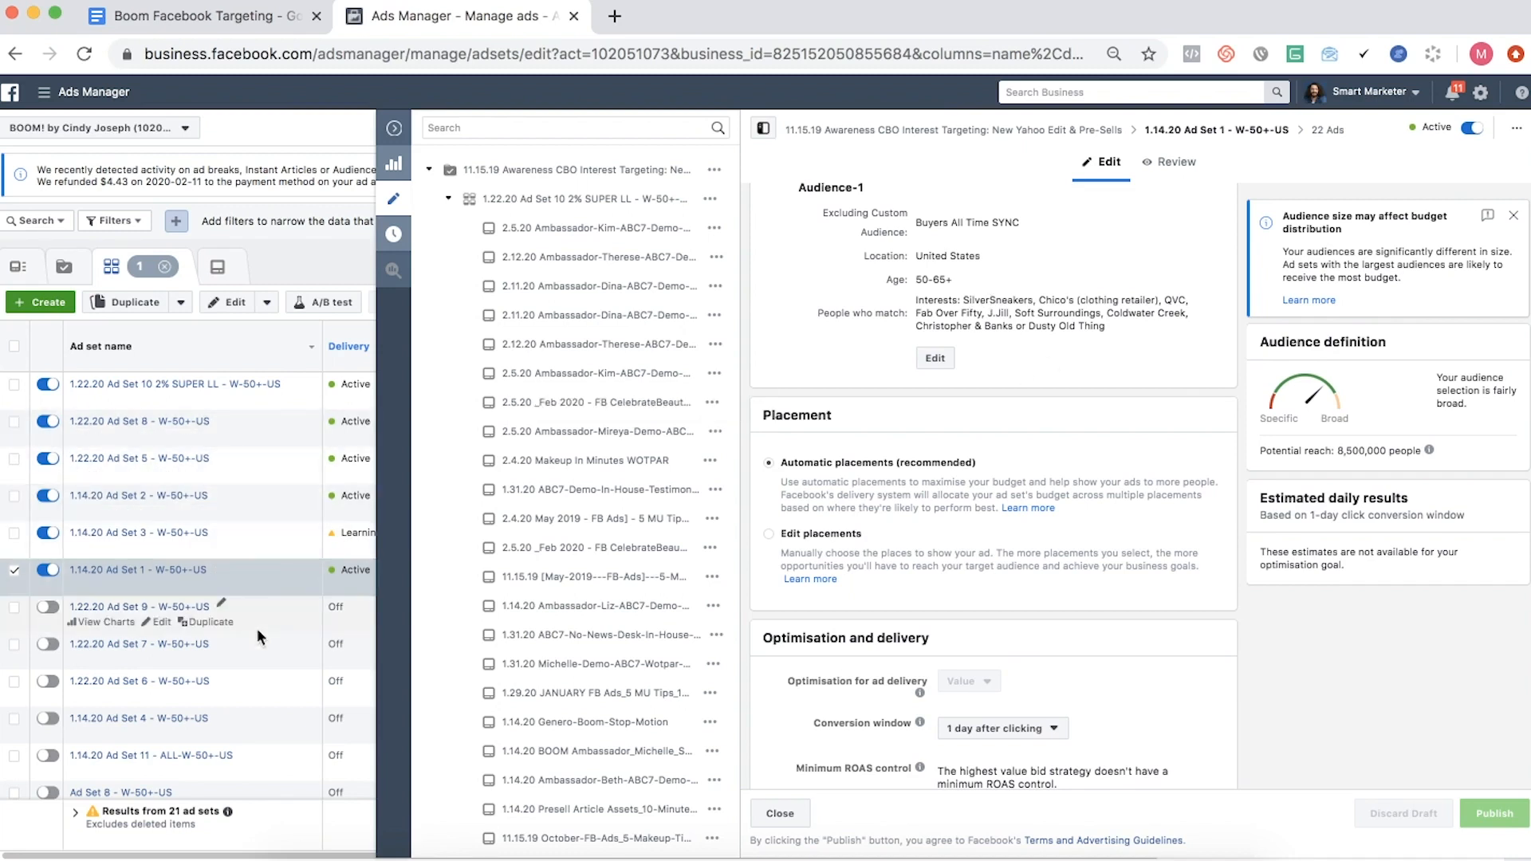
{"action": "left_click_drag", "start_coordinate": [979, 303], "coordinate": [1090, 313]}
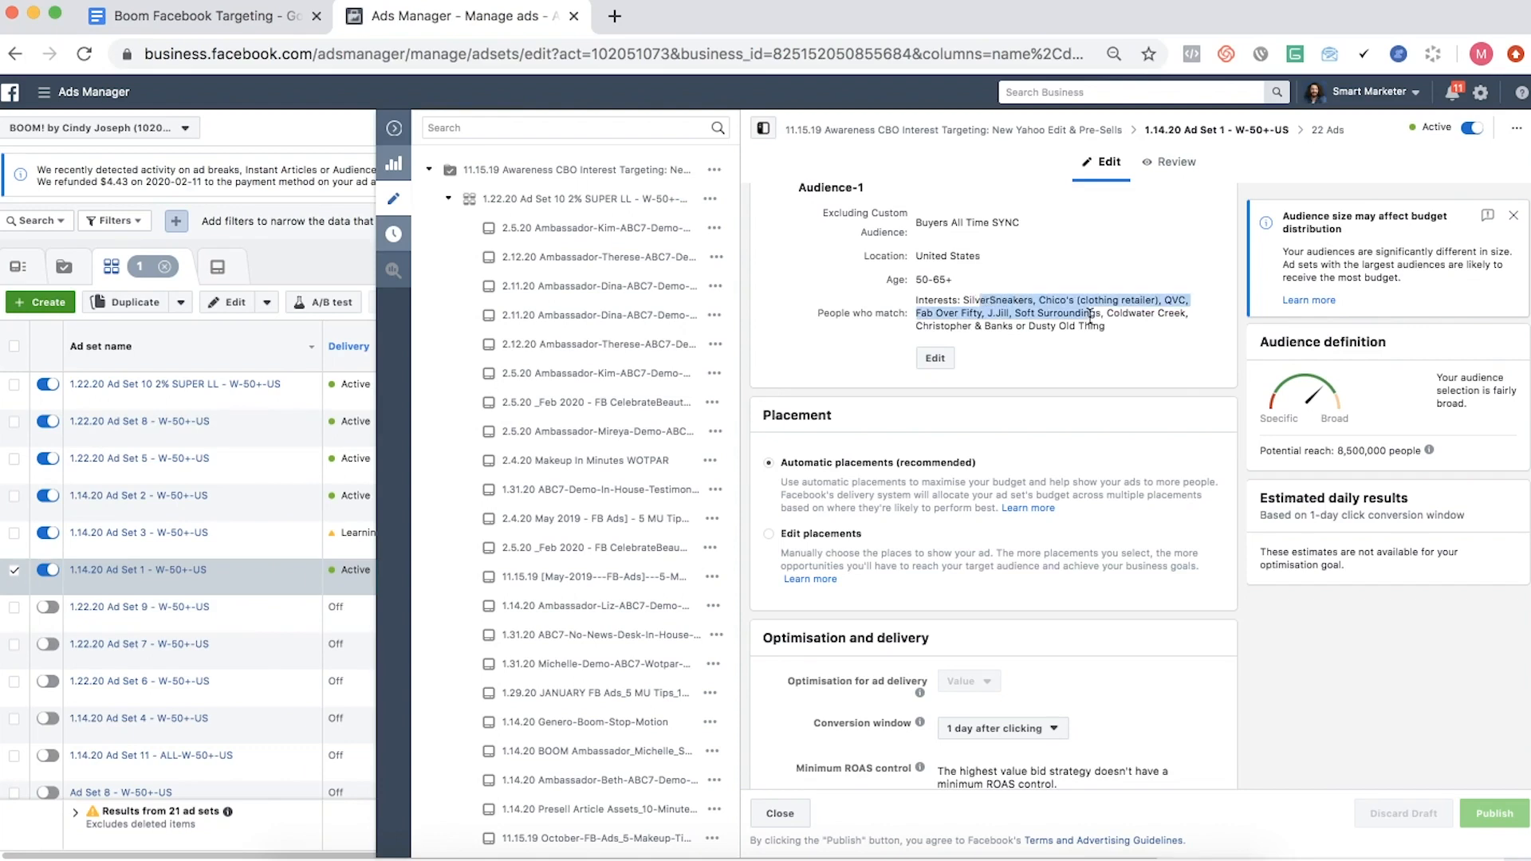
- Switch back to the Boom Facebook Targeting document and recheck its interests against the ad set's targeting
{"action": "left_click", "coordinate": [163, 18]}
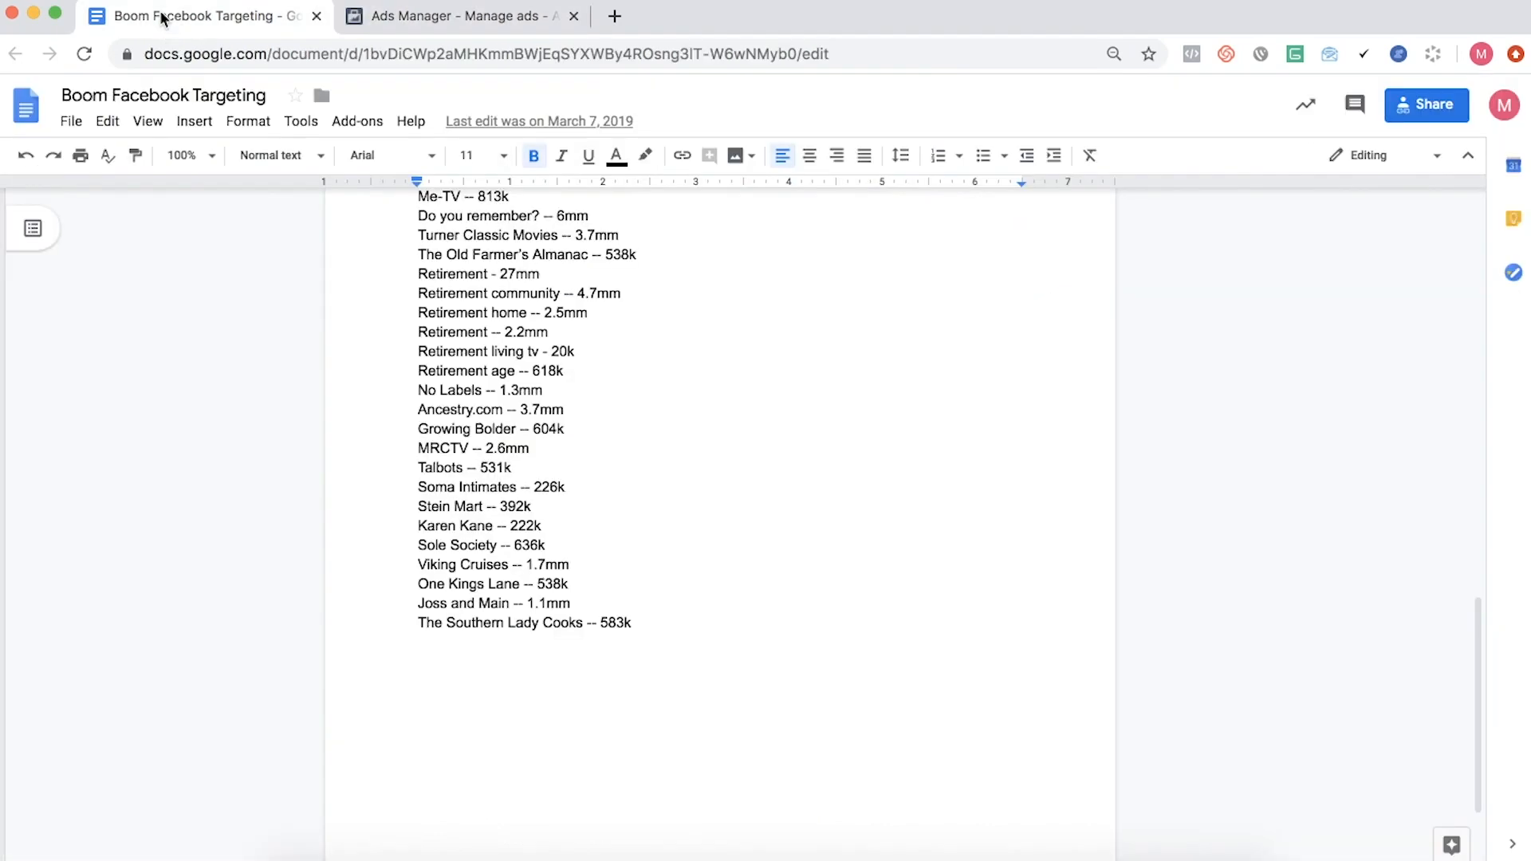
{"action": "scroll", "coordinate": [441, 329], "scroll_direction": "up", "scroll_amount": 5}
{"action": "scroll", "coordinate": [441, 330], "scroll_direction": "up", "scroll_amount": 3}
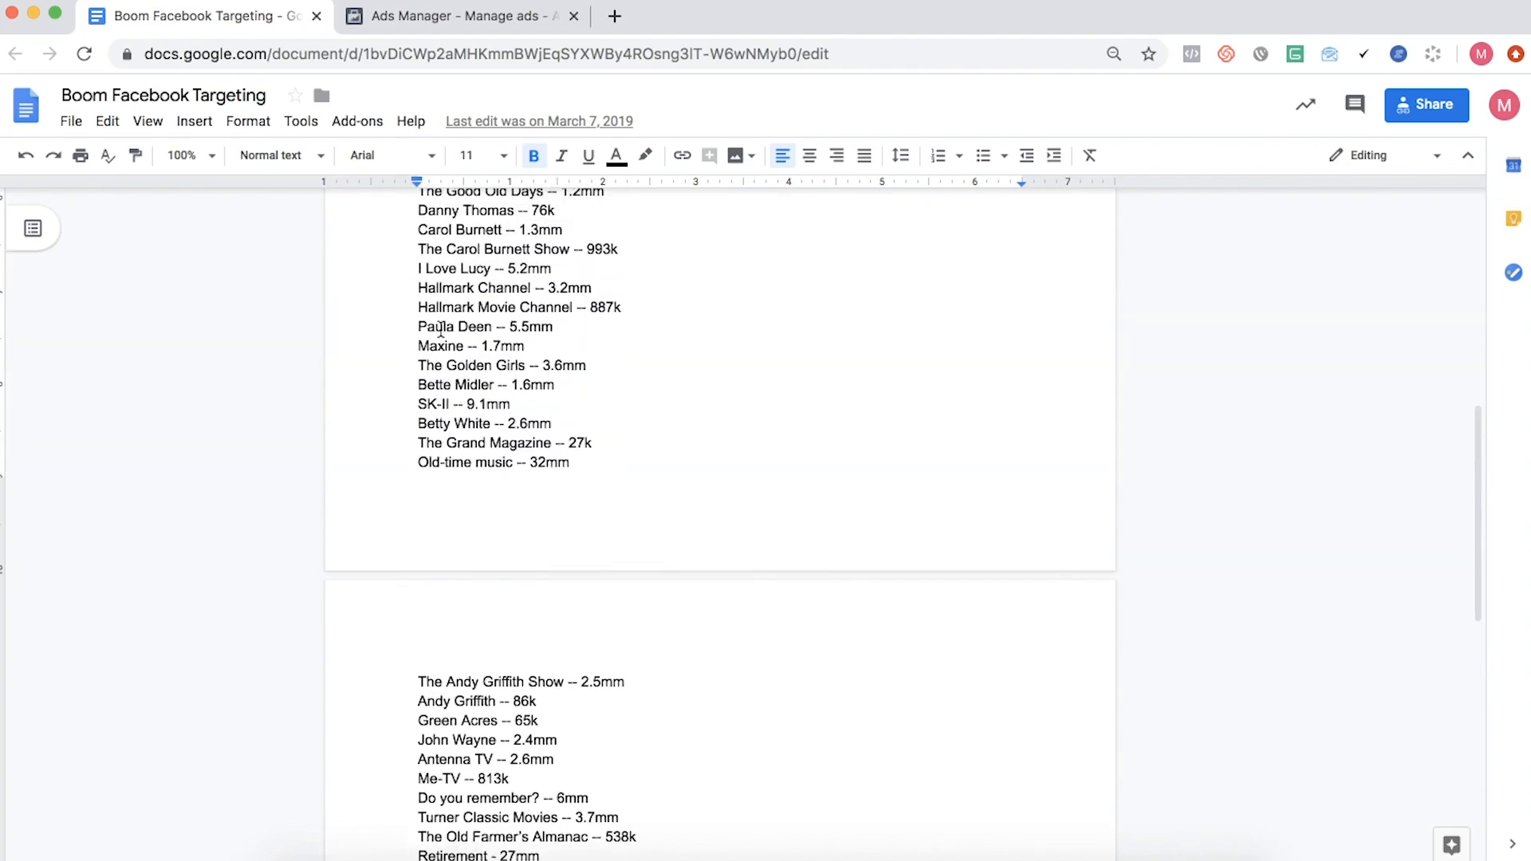
{"action": "left_click", "coordinate": [384, 15]}
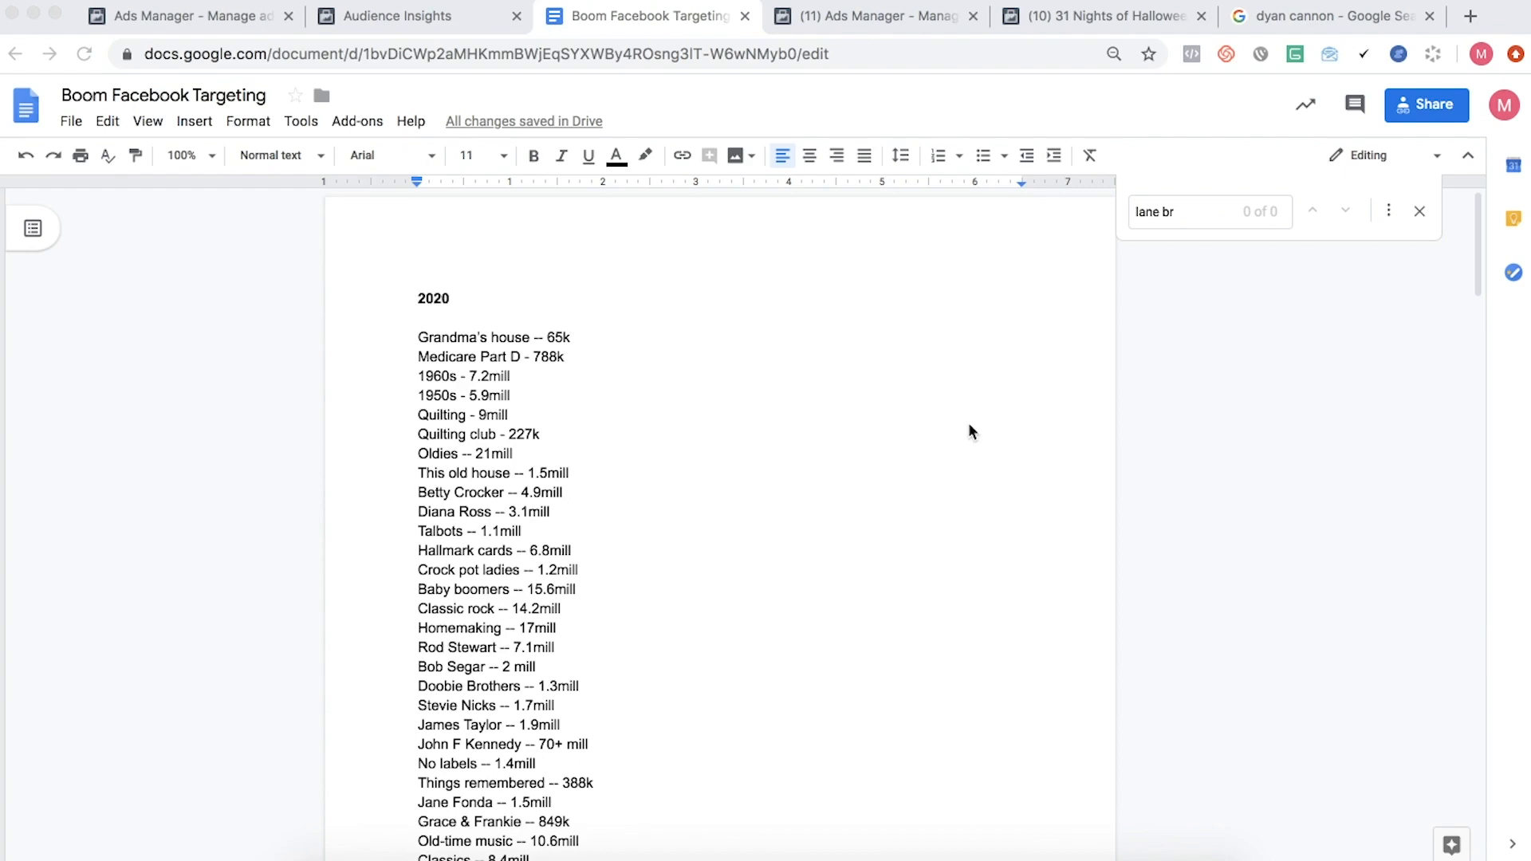
- Review the interests under the 2020 heading and the older list through the document's last page
{"action": "scroll", "coordinate": [968, 424], "scroll_direction": "down", "scroll_amount": 6}
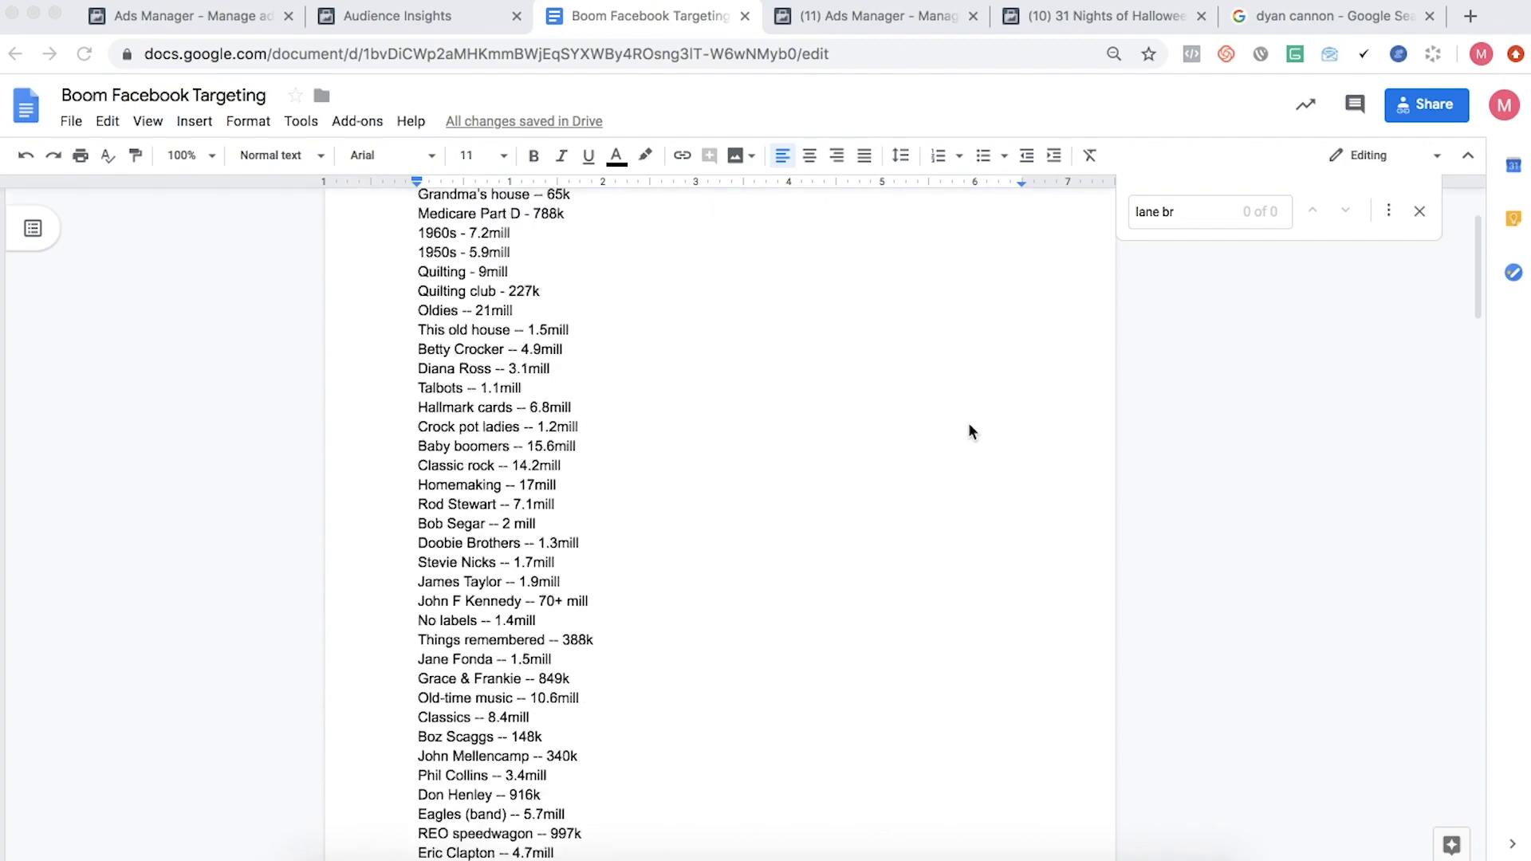
{"action": "scroll", "coordinate": [961, 417], "scroll_direction": "up", "scroll_amount": 4}
{"action": "scroll", "coordinate": [715, 299], "scroll_direction": "down", "scroll_amount": 9}
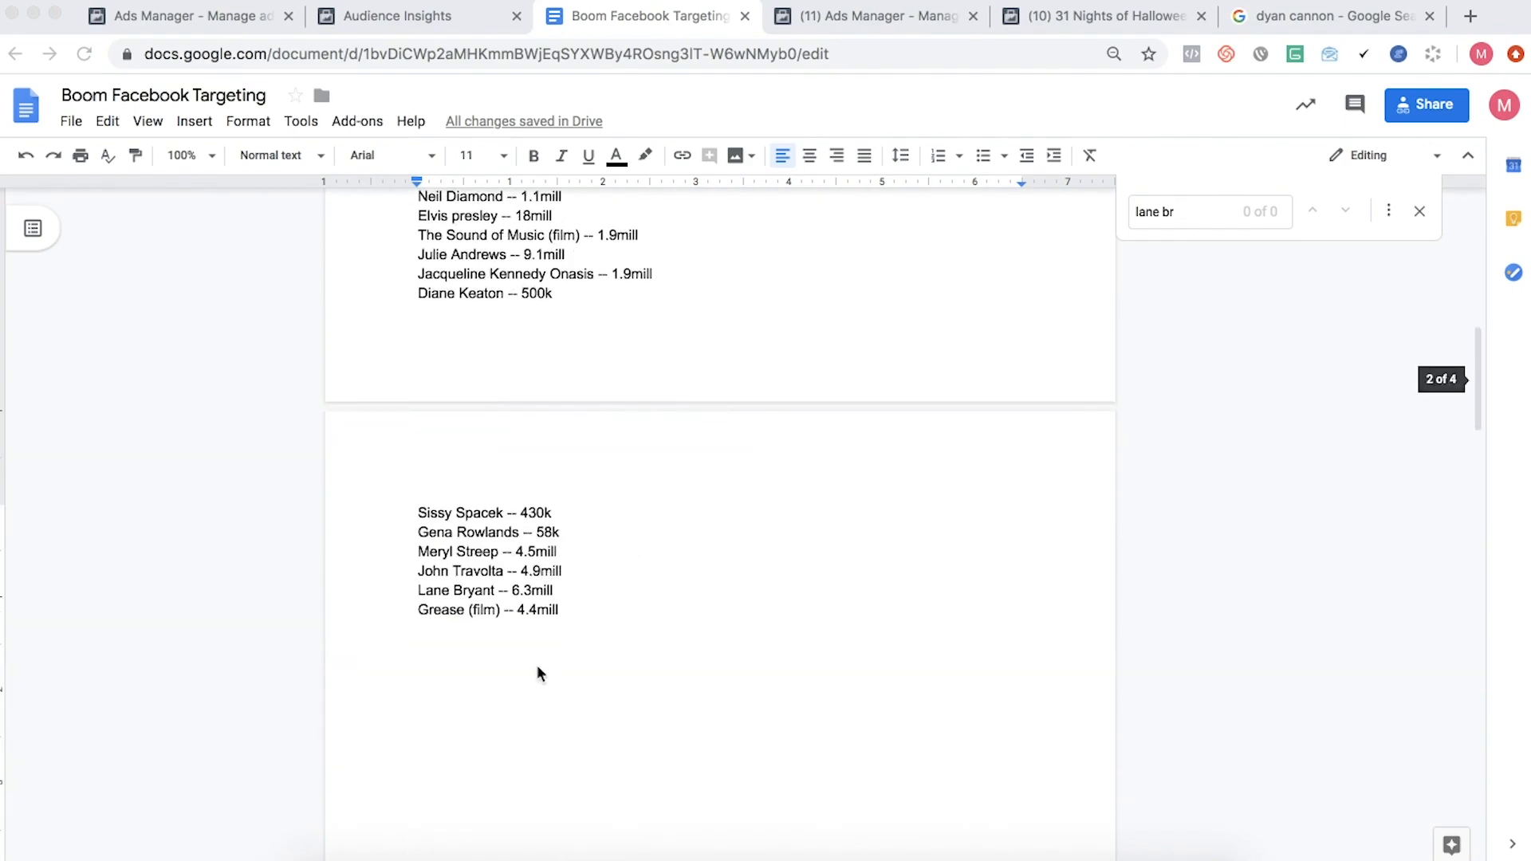
{"action": "scroll", "coordinate": [537, 673], "scroll_direction": "down", "scroll_amount": 12}
{"action": "scroll", "coordinate": [536, 626], "scroll_direction": "down", "scroll_amount": 9}
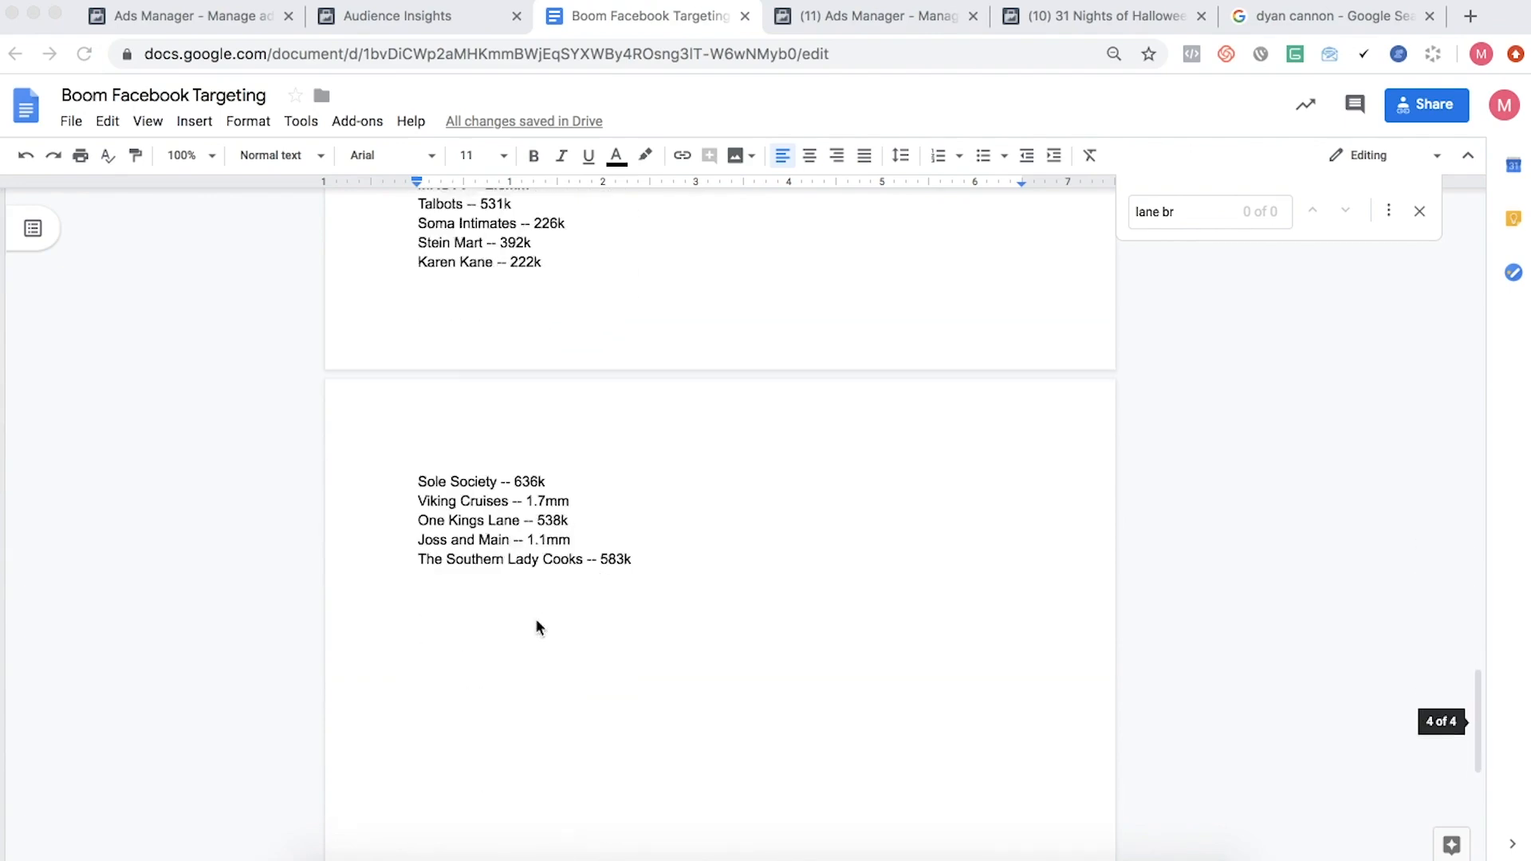
- Recheck the entries around the 2019 heading and return to the start of the 2020 interest list
{"action": "scroll", "coordinate": [537, 626], "scroll_direction": "up", "scroll_amount": 15}
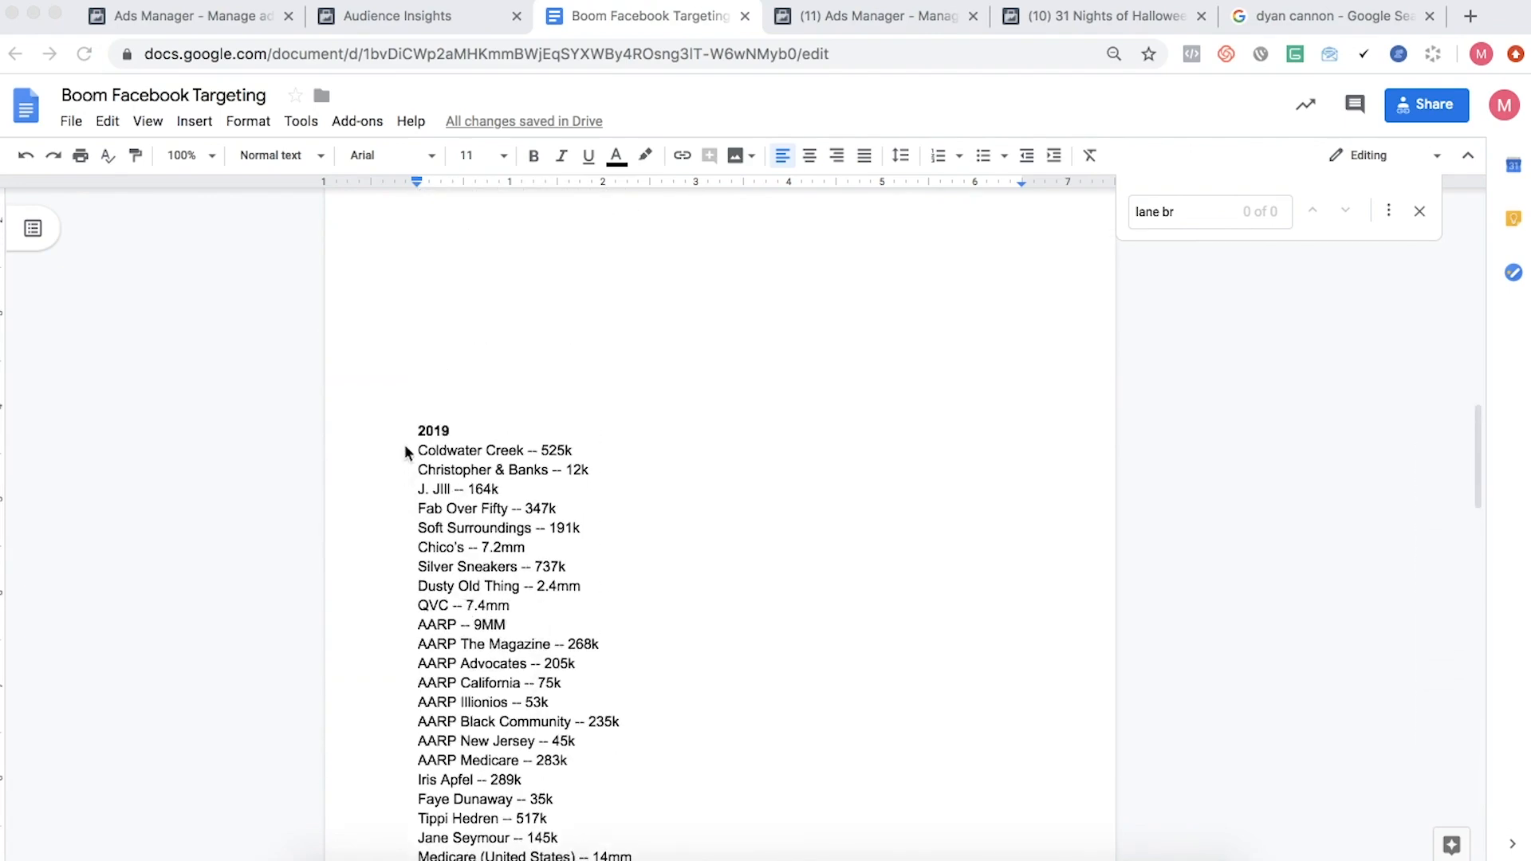
{"action": "scroll", "coordinate": [419, 419], "scroll_direction": "up", "scroll_amount": 6}
{"action": "scroll", "coordinate": [450, 571], "scroll_direction": "down", "scroll_amount": 3}
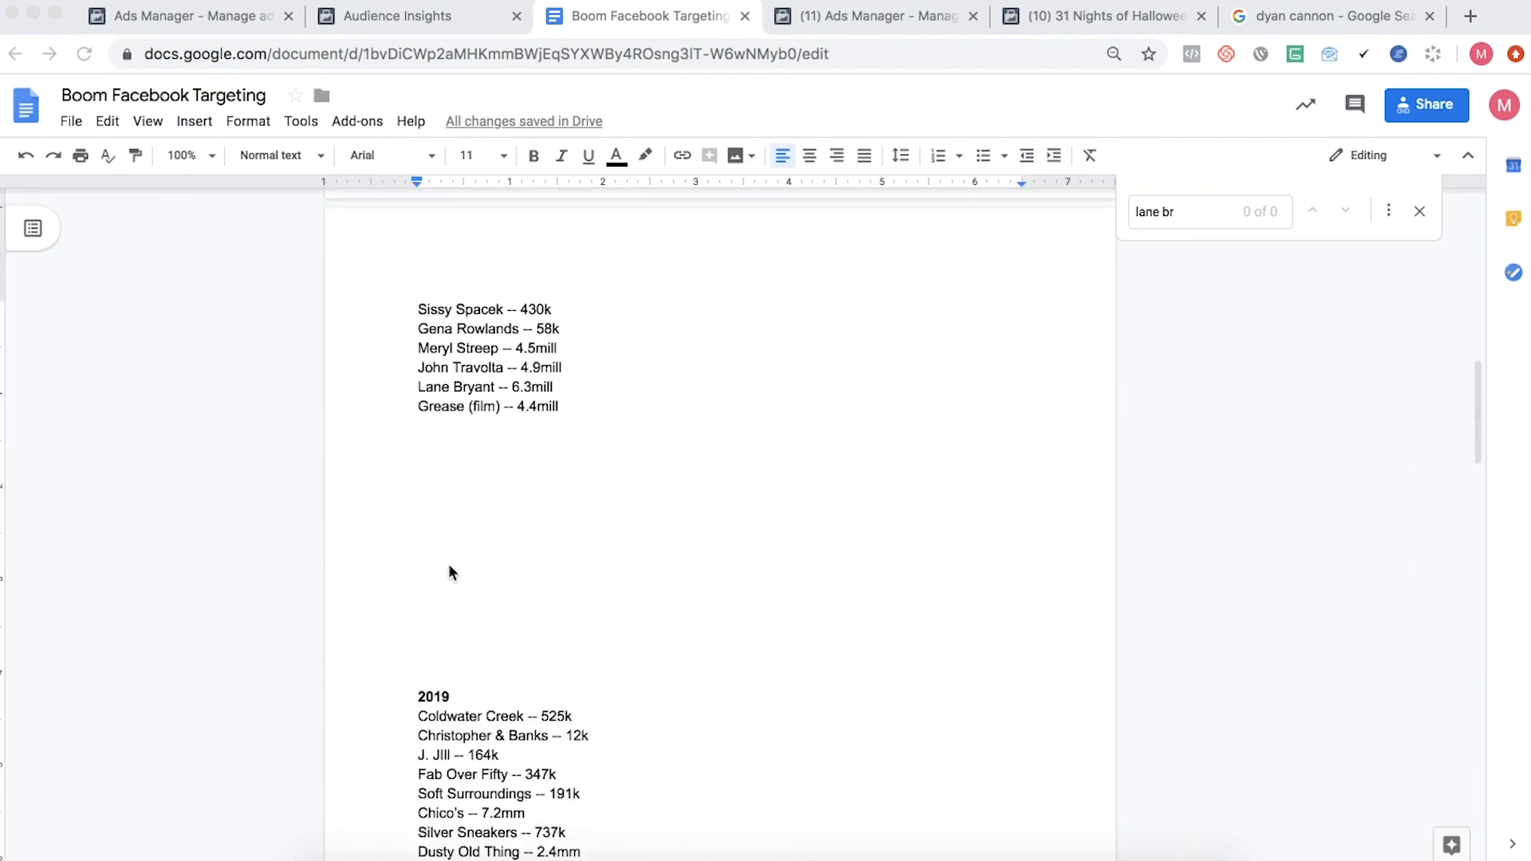
{"action": "scroll", "coordinate": [449, 571], "scroll_direction": "up", "scroll_amount": 12}
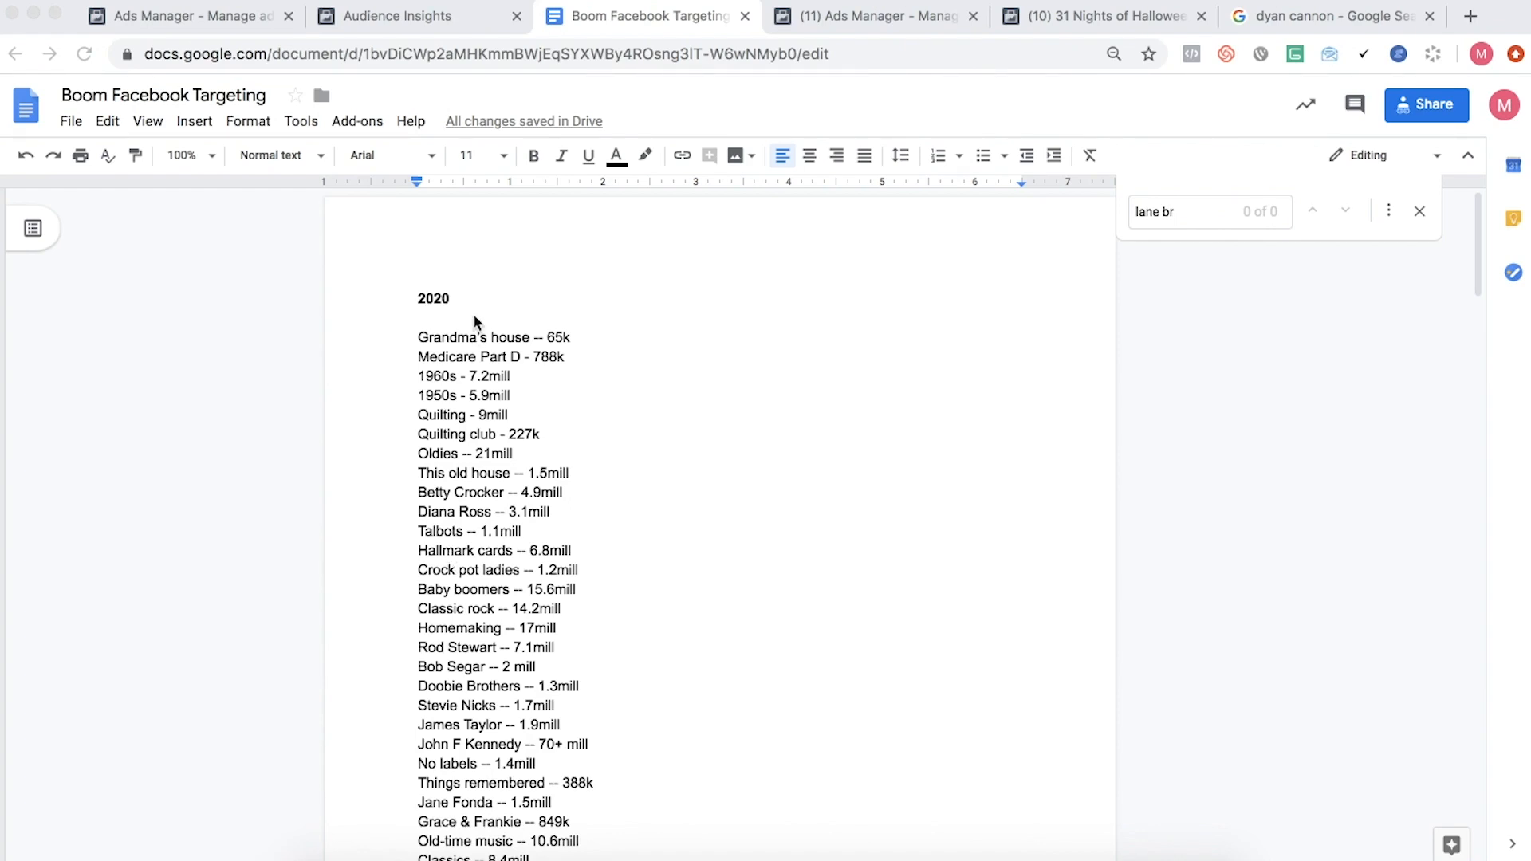
{"action": "scroll", "coordinate": [473, 317], "scroll_direction": "down", "scroll_amount": 1}
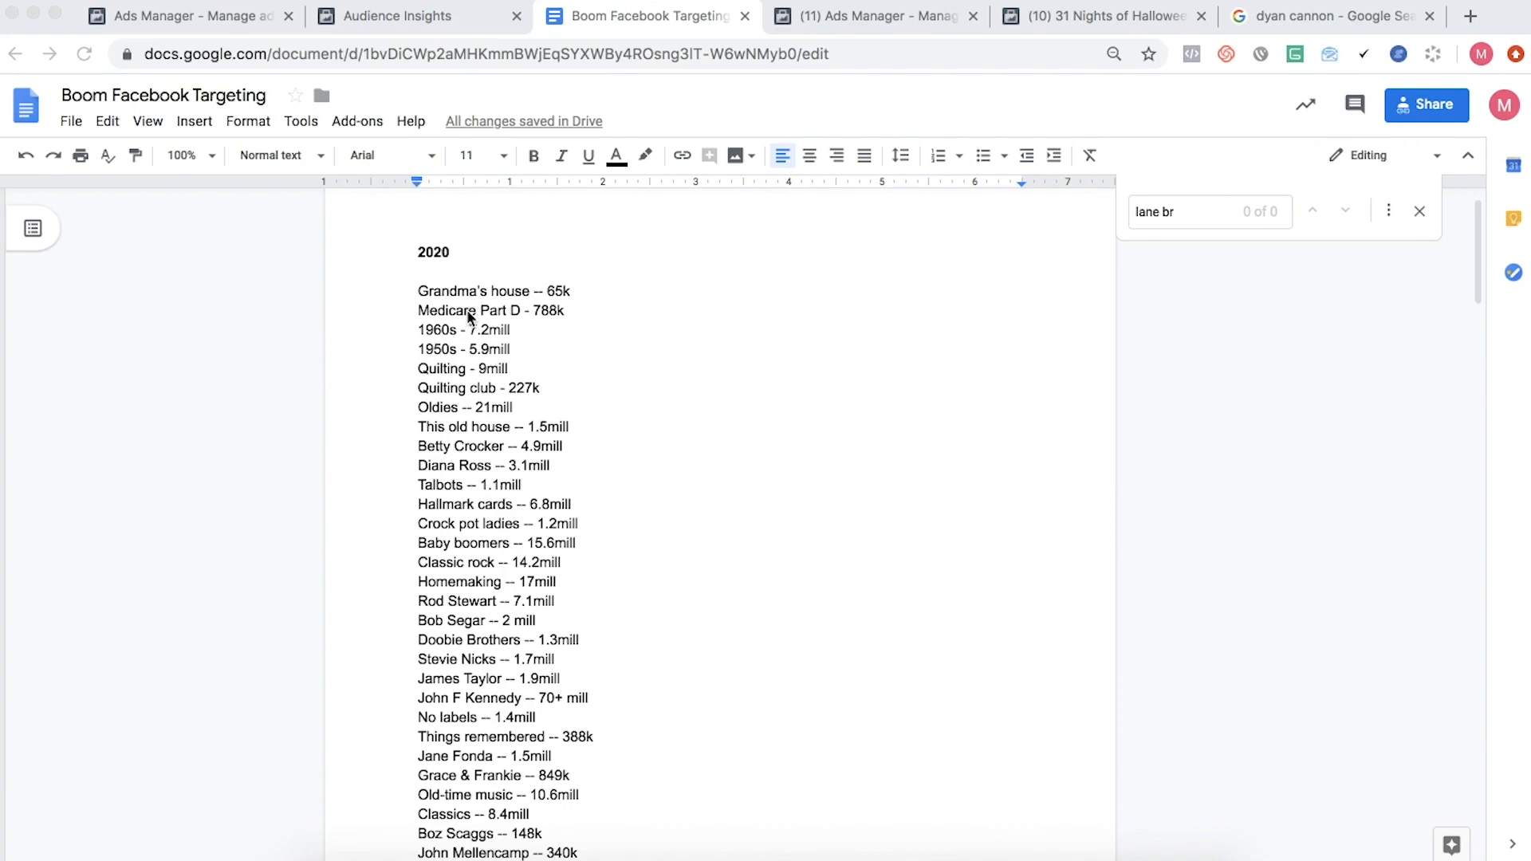
- Highlight the Medicare Part D, Grandma's house, 1960s and 1950s entries in the 2020 list to review them
{"action": "triple_click", "coordinate": [466, 311]}
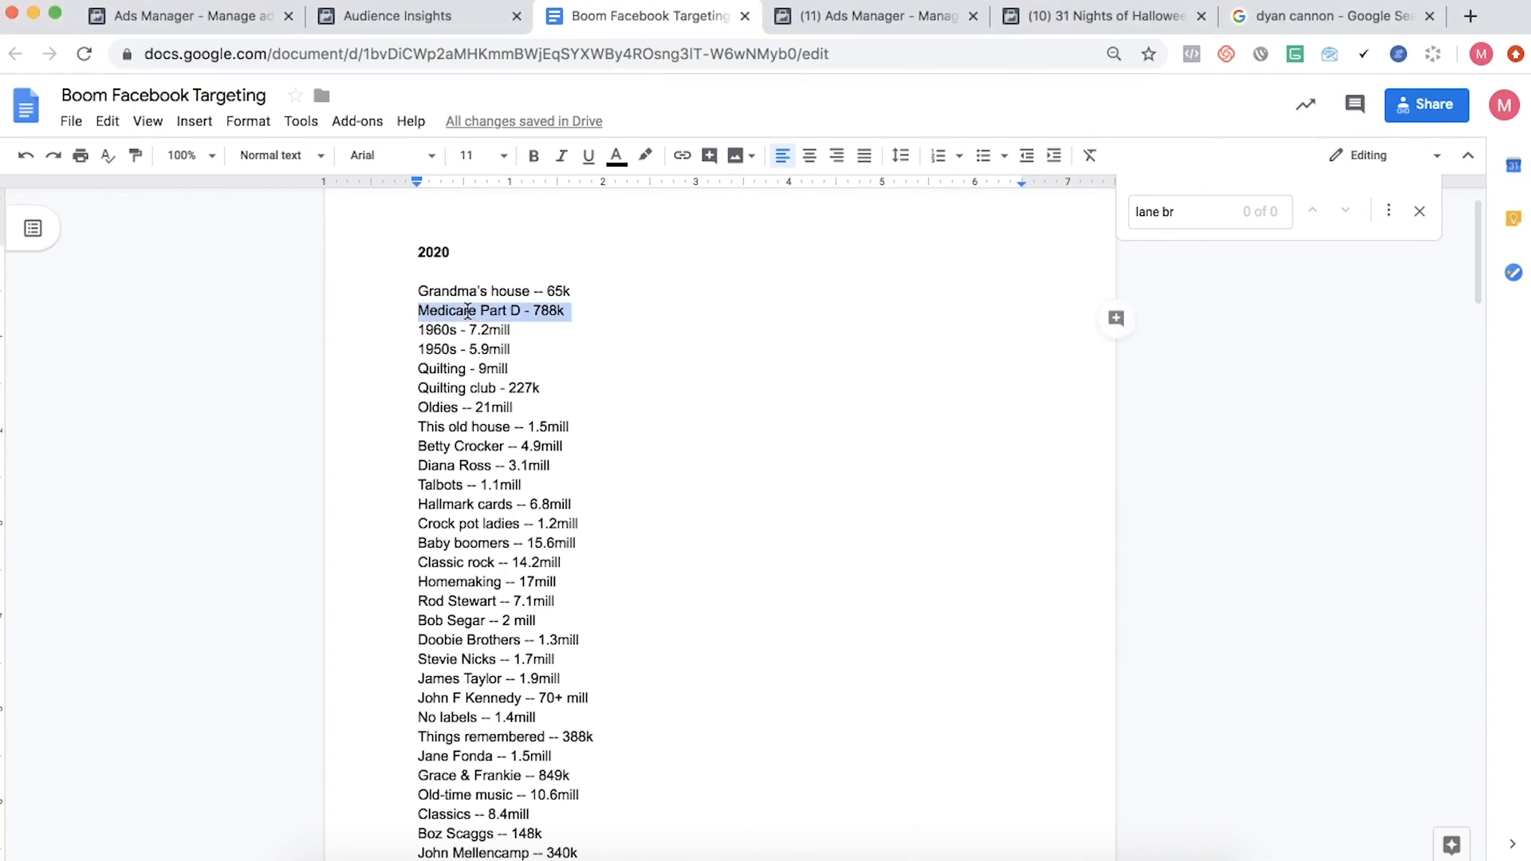
{"action": "triple_click", "coordinate": [460, 289]}
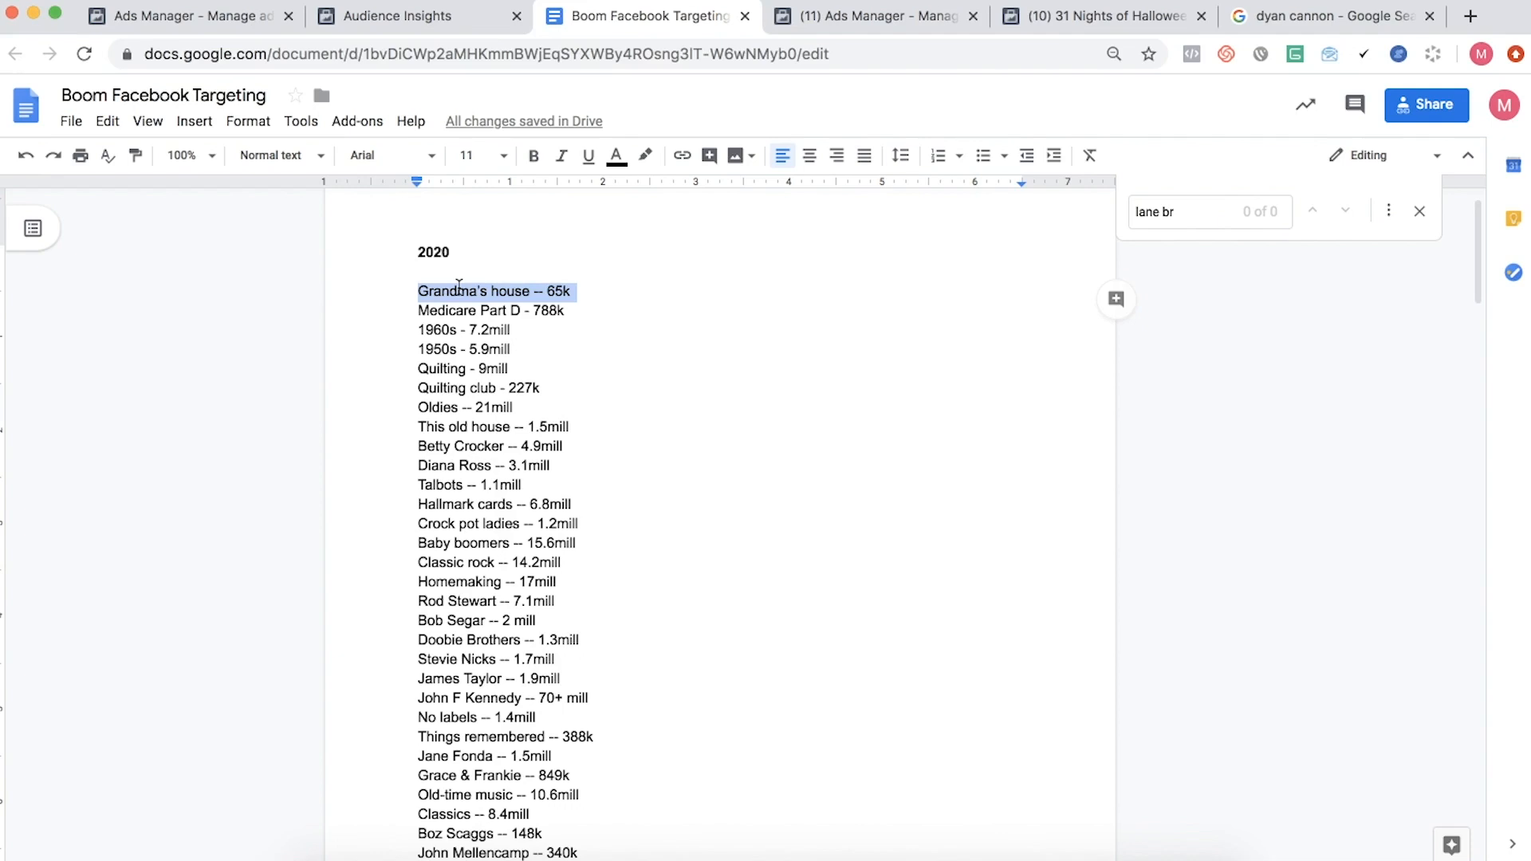
{"action": "scroll", "coordinate": [459, 289], "scroll_direction": "down", "scroll_amount": 2}
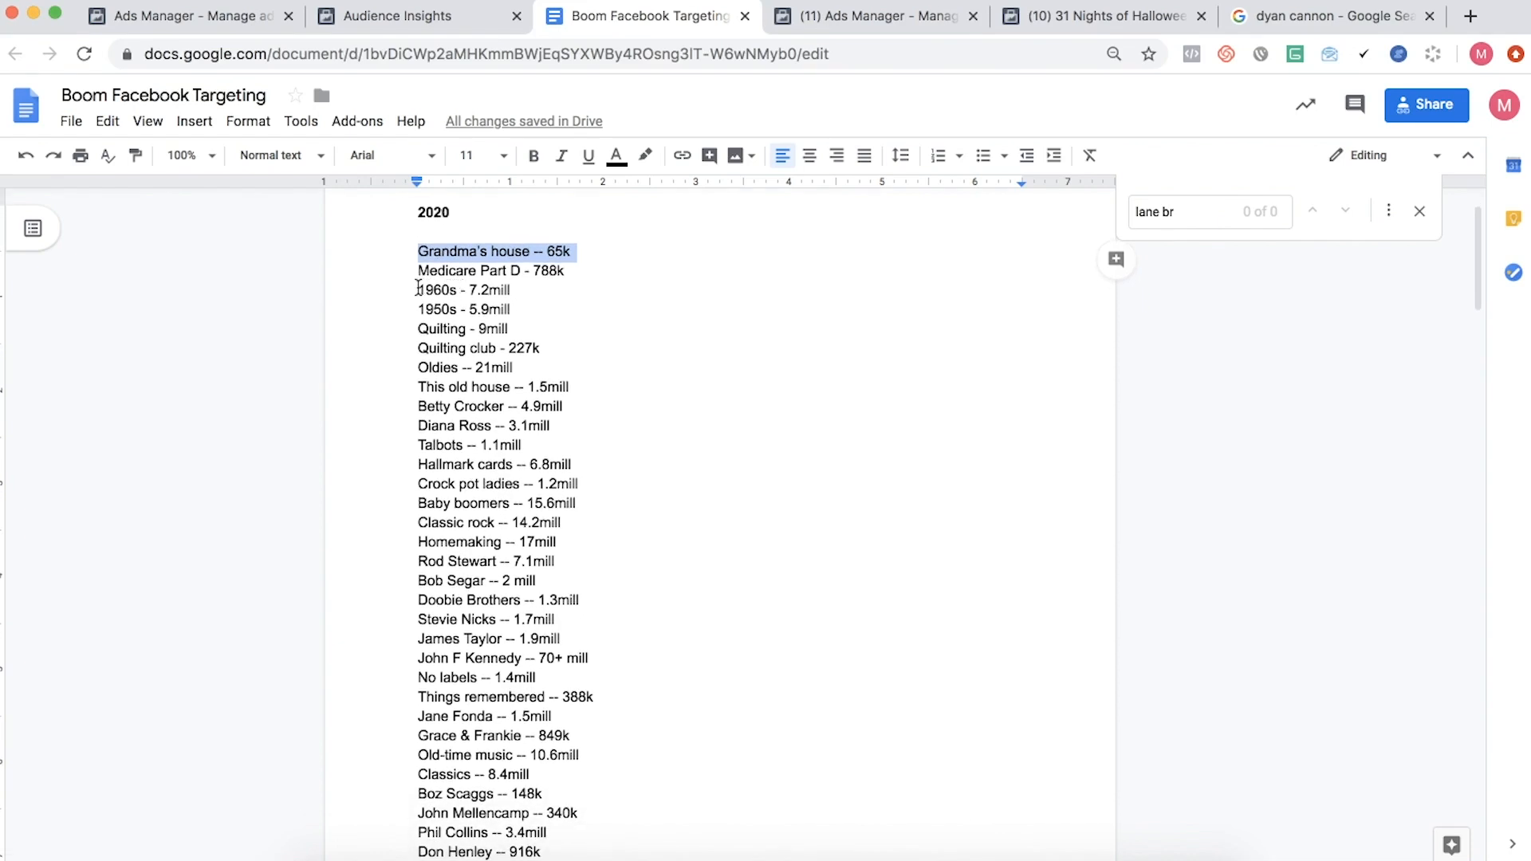
{"action": "left_click", "coordinate": [417, 289]}
{"action": "left_click_drag", "start_coordinate": [418, 289], "coordinate": [533, 308]}
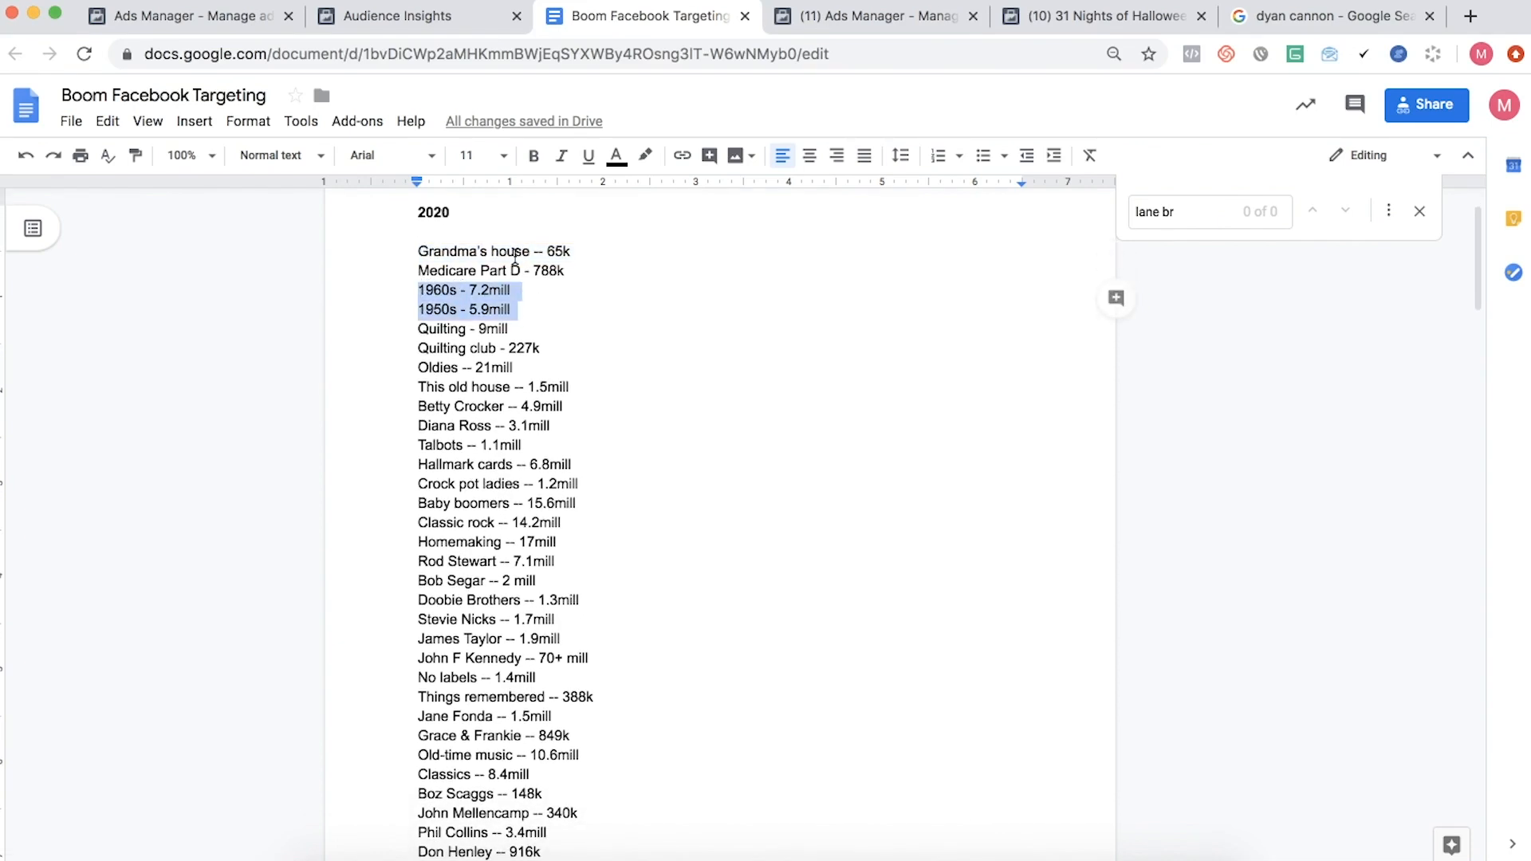
{"action": "scroll", "coordinate": [533, 308], "scroll_direction": "down", "scroll_amount": 1}
- Switch to the Ads Manager ad set being created and search its detailed targeting for 1970s
{"action": "left_click", "coordinate": [405, 19]}
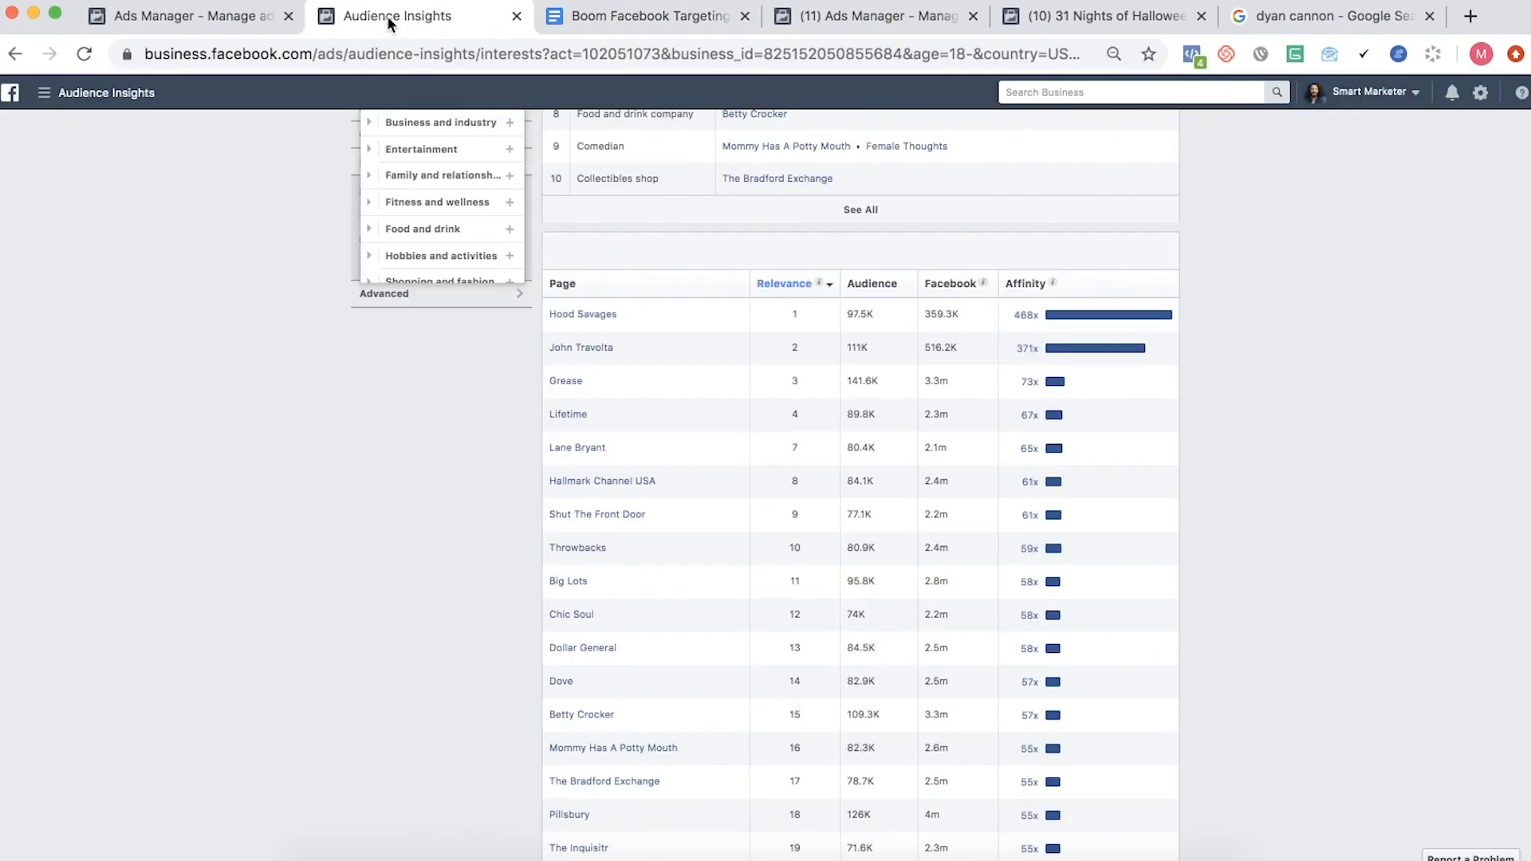
{"action": "left_click", "coordinate": [830, 14]}
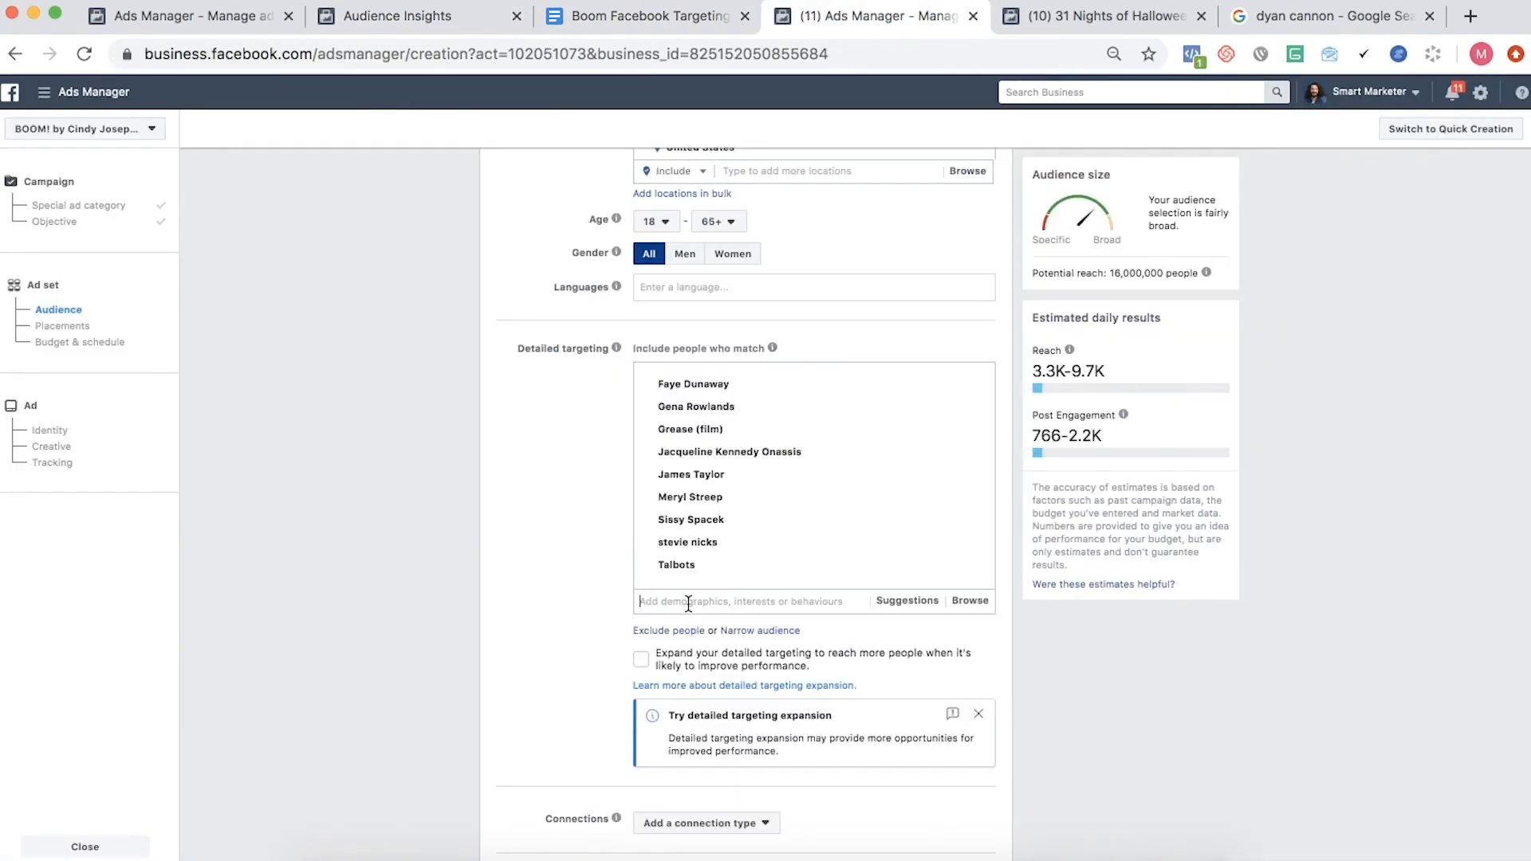
{"action": "type", "text": "1970s"}
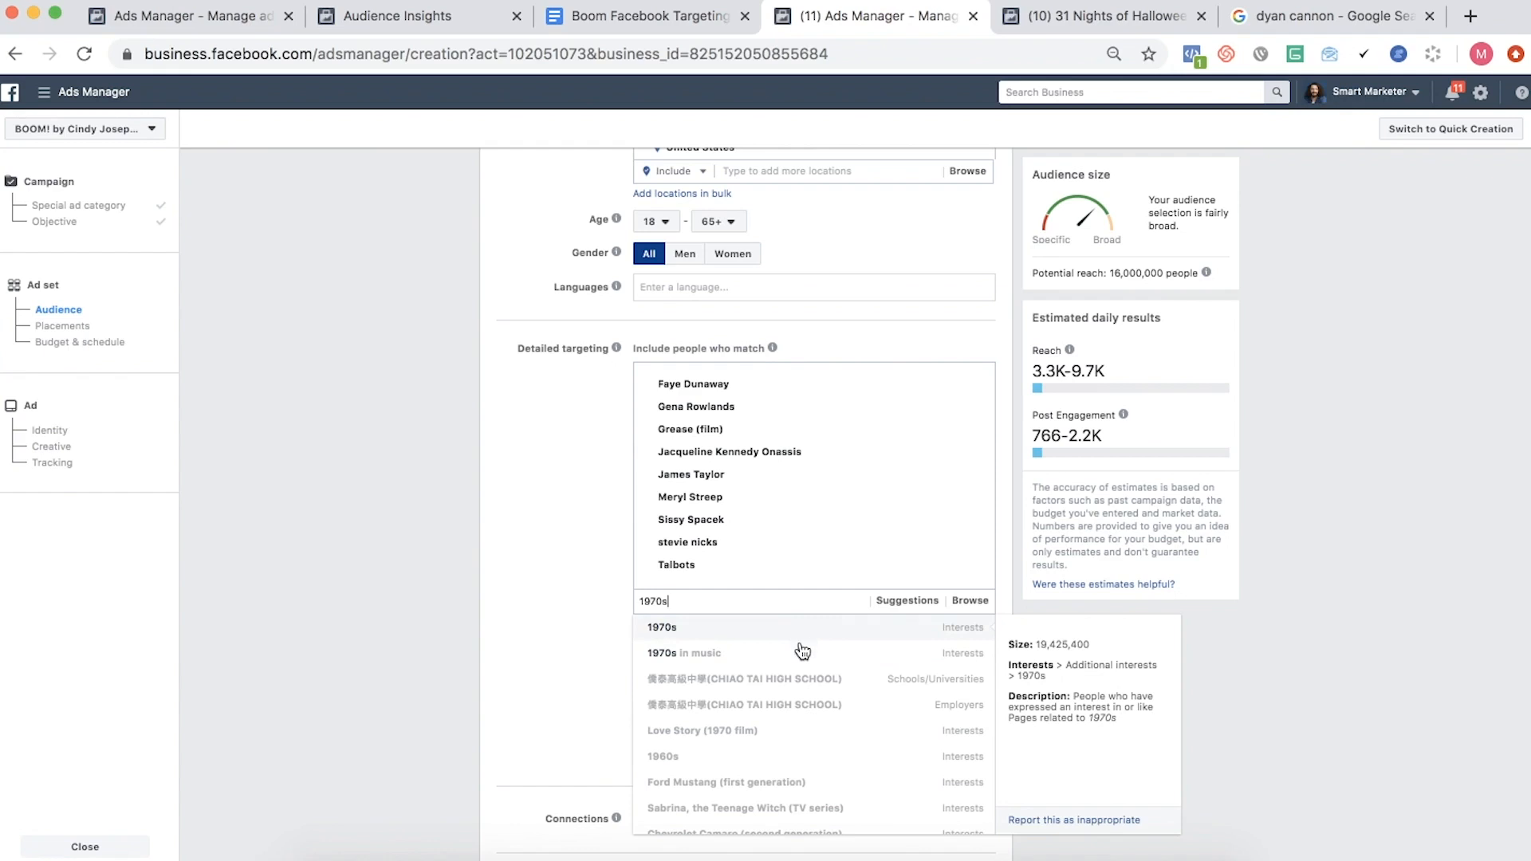
- Add 1970s and 1970s in music below Grease (film) at the end of the document's 2020 list
{"action": "left_click", "coordinate": [632, 17]}
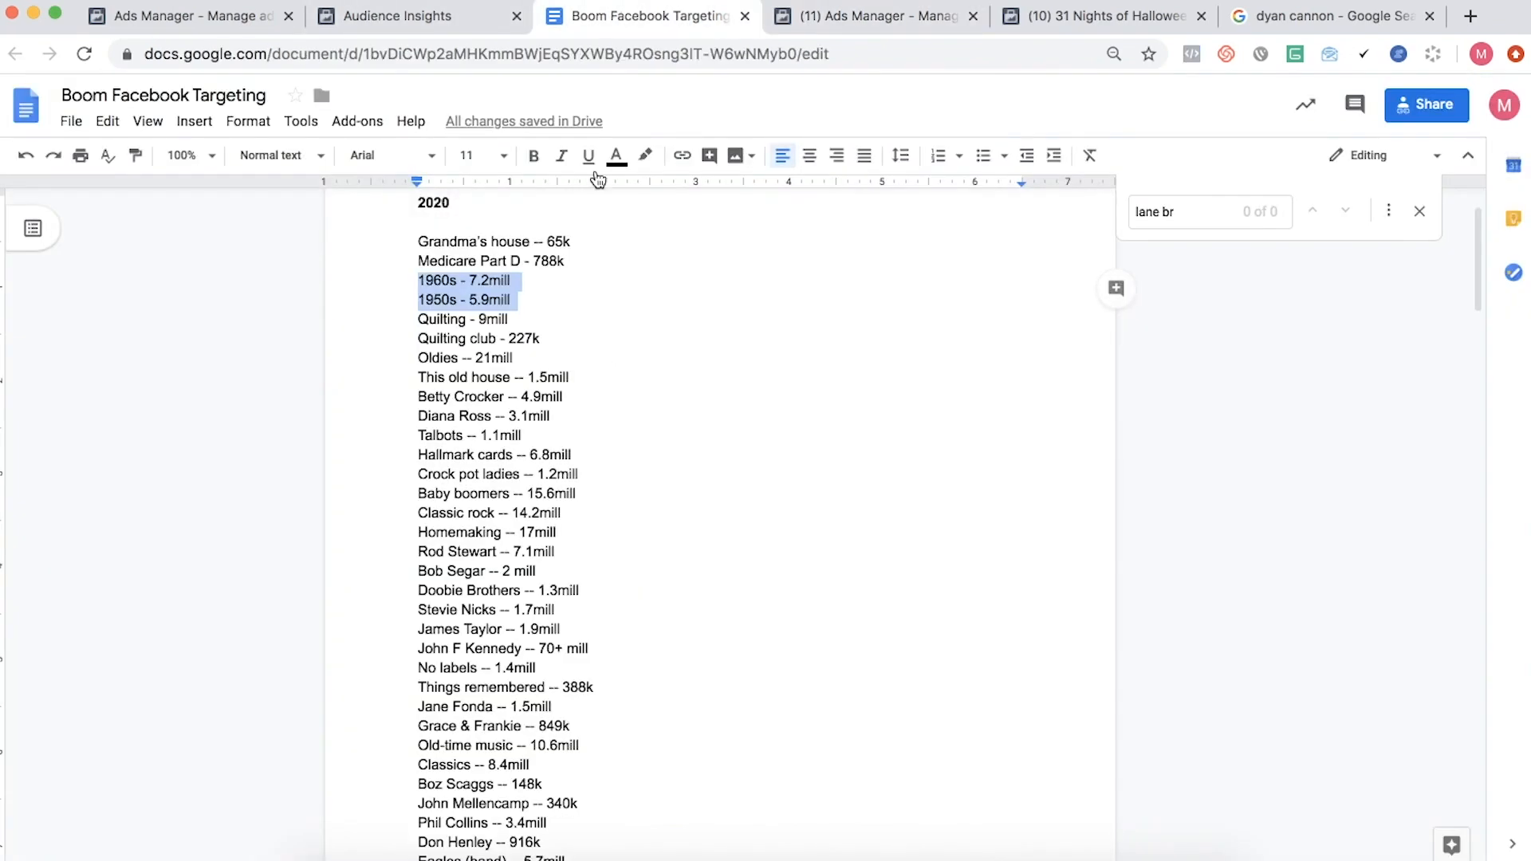
{"action": "scroll", "coordinate": [564, 503], "scroll_direction": "down", "scroll_amount": 10}
{"action": "left_click", "coordinate": [524, 554]}
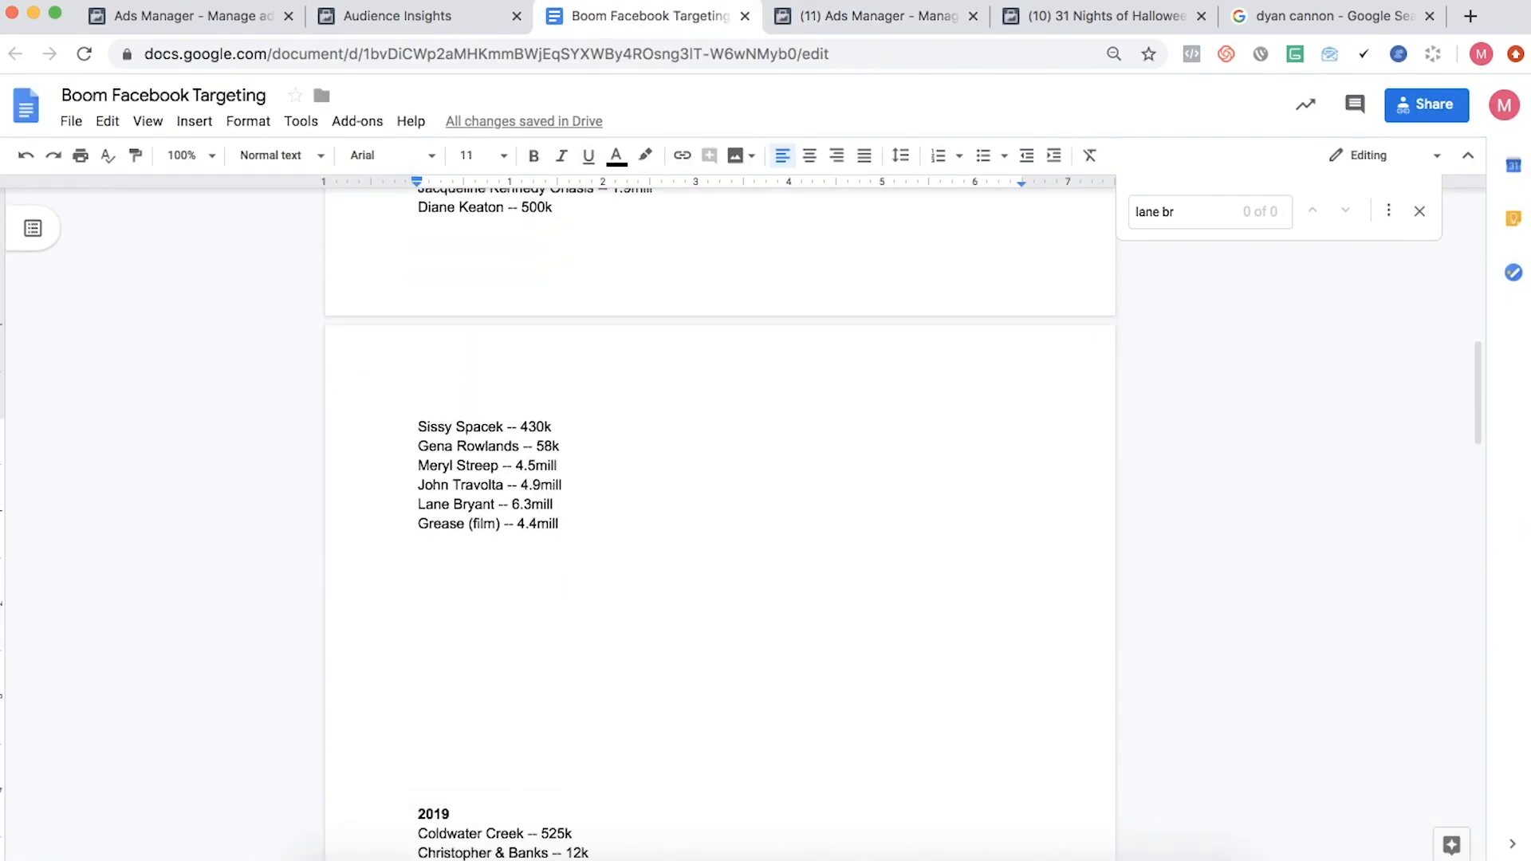
{"action": "type", "text": "1970s"}
{"action": "key", "text": "Return"}
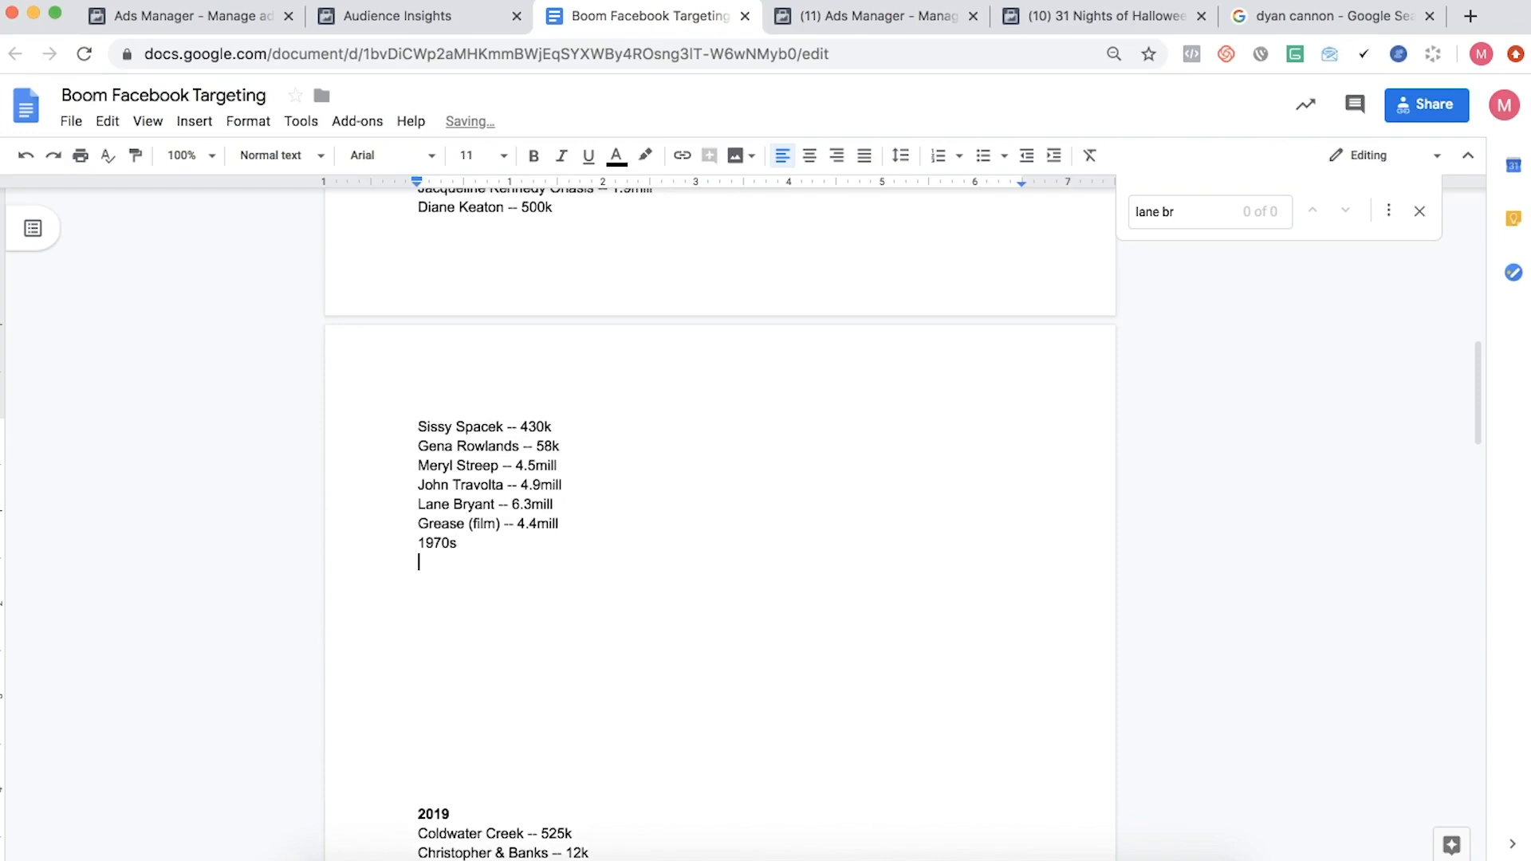
{"action": "type", "text": "1970s in music"}
- Look up both interests' sizes in Ads Manager and append -- 19mill to 1970s and -- 11mill to 1970s in music
{"action": "left_click", "coordinate": [869, 15]}
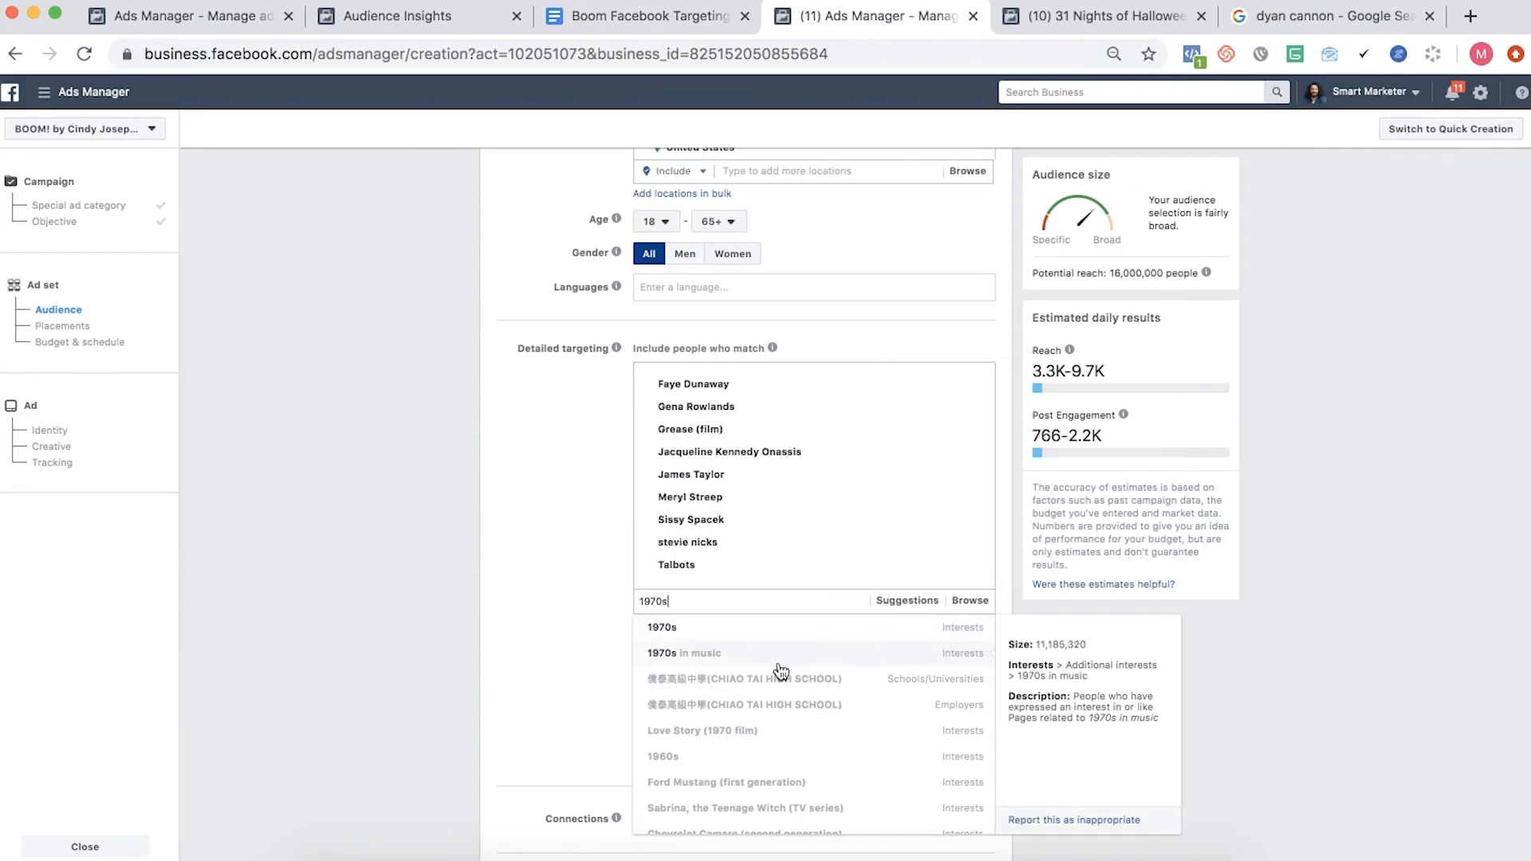
{"action": "left_click", "coordinate": [577, 15]}
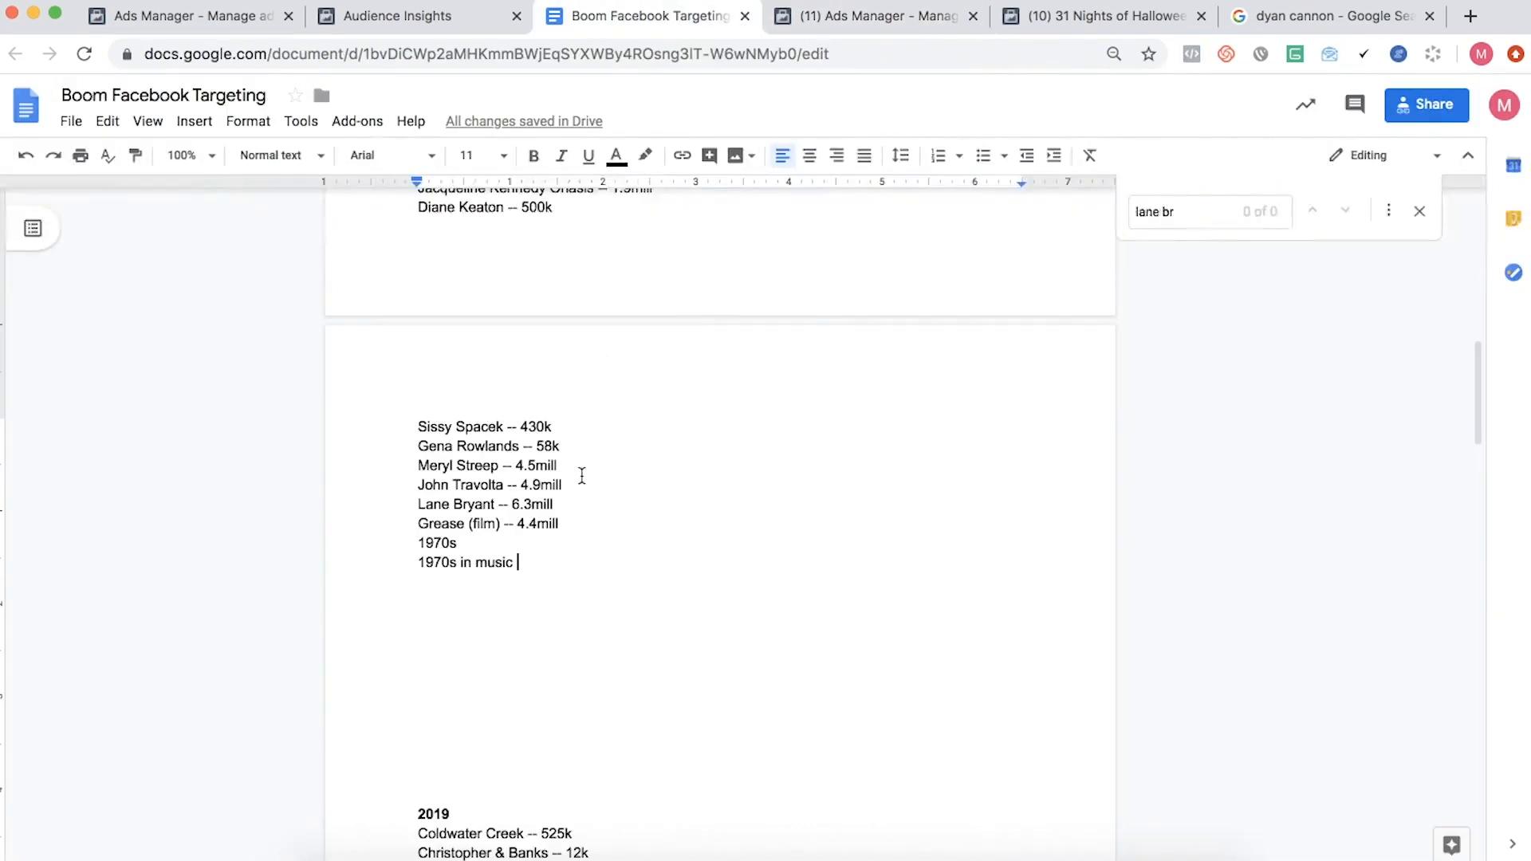
{"action": "left_click", "coordinate": [506, 539]}
{"action": "type", "text": "-- 19"}
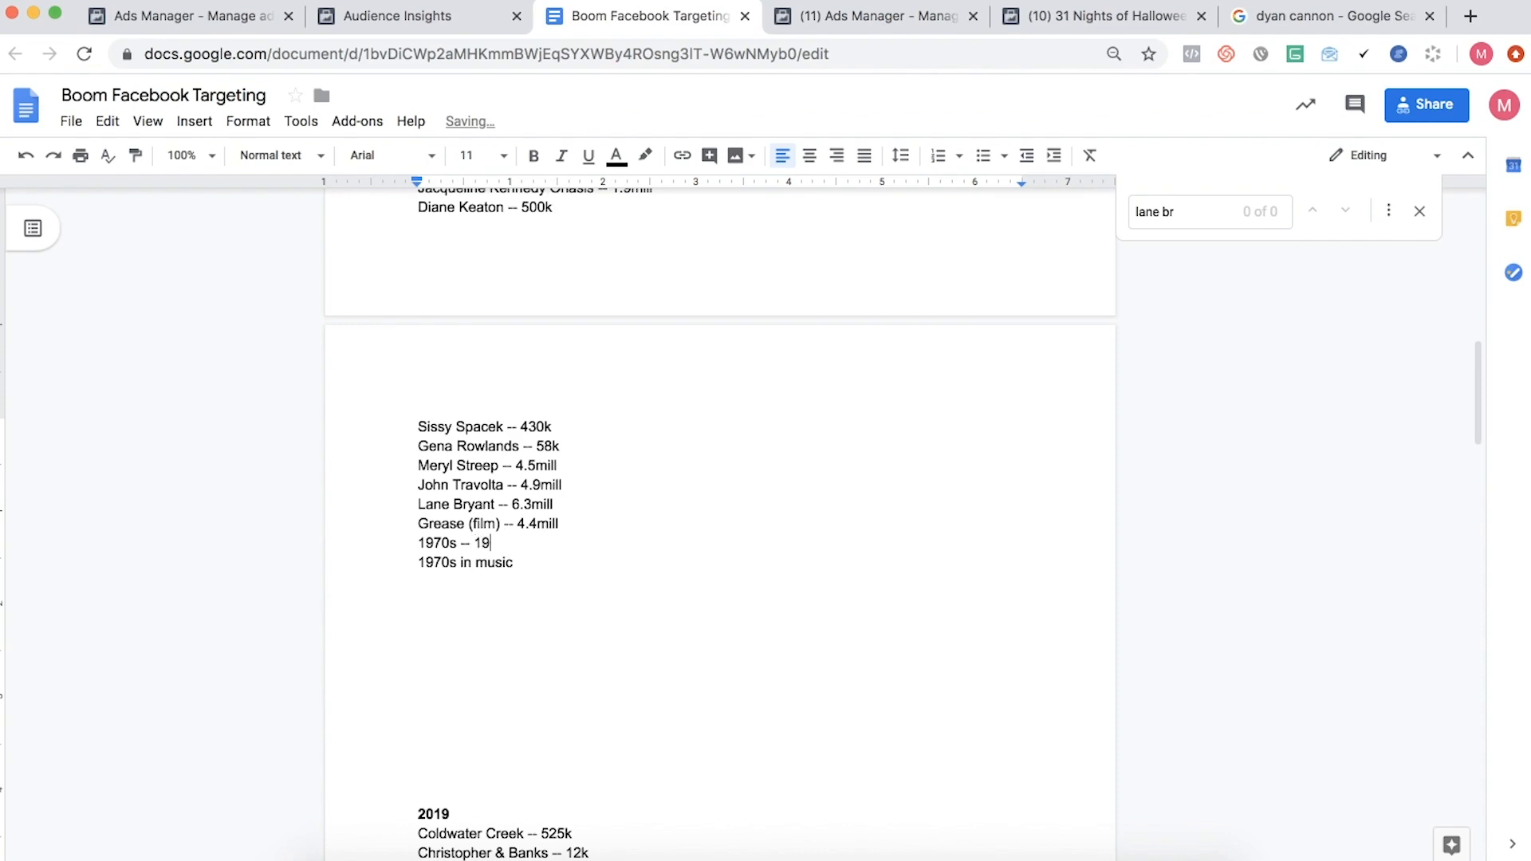
{"action": "type", "text": "mill"}
{"action": "left_click", "coordinate": [567, 563]}
{"action": "type", "text": "-- 1.1mill"}
- Review the 2020 entries from Quilting and Quilting club through Oldies, This old house and Betty Crocker
{"action": "scroll", "coordinate": [444, 314], "scroll_direction": "down", "scroll_amount": 10}
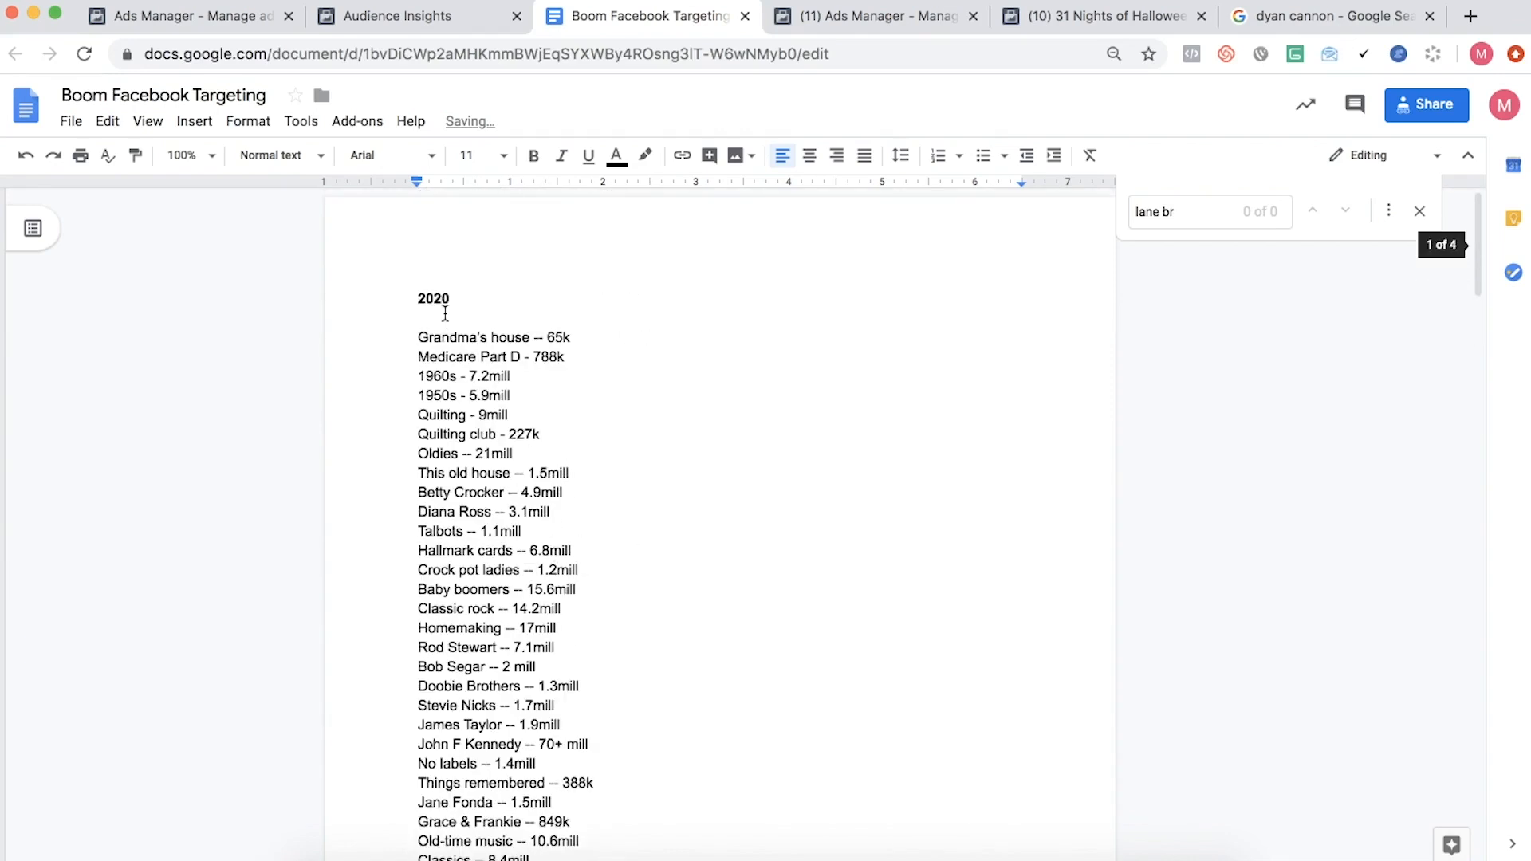
{"action": "left_click_drag", "start_coordinate": [418, 332], "coordinate": [552, 359]}
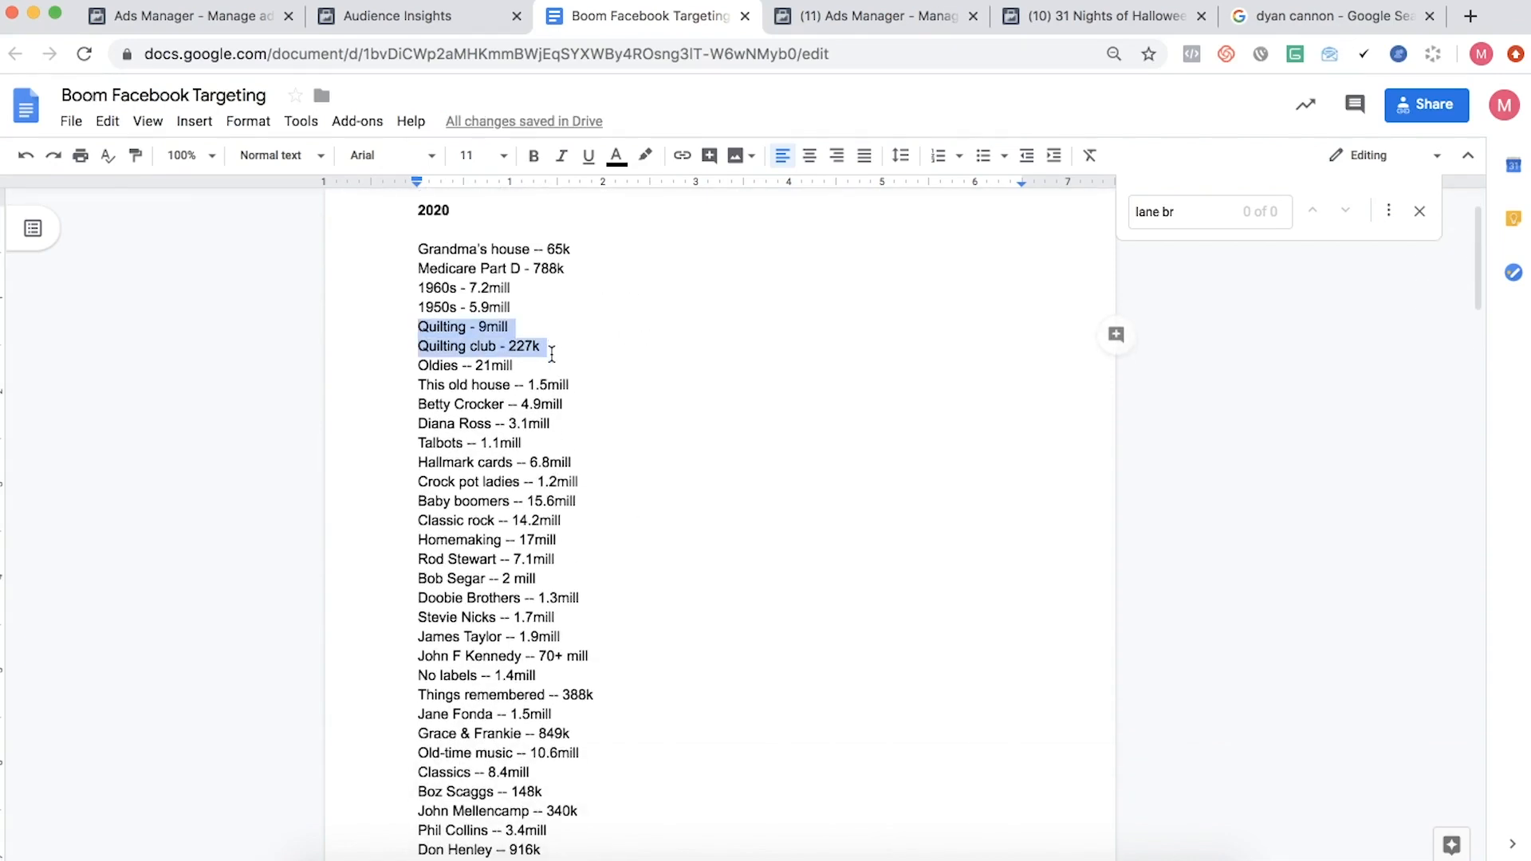
{"action": "scroll", "coordinate": [552, 359], "scroll_direction": "down", "scroll_amount": 2}
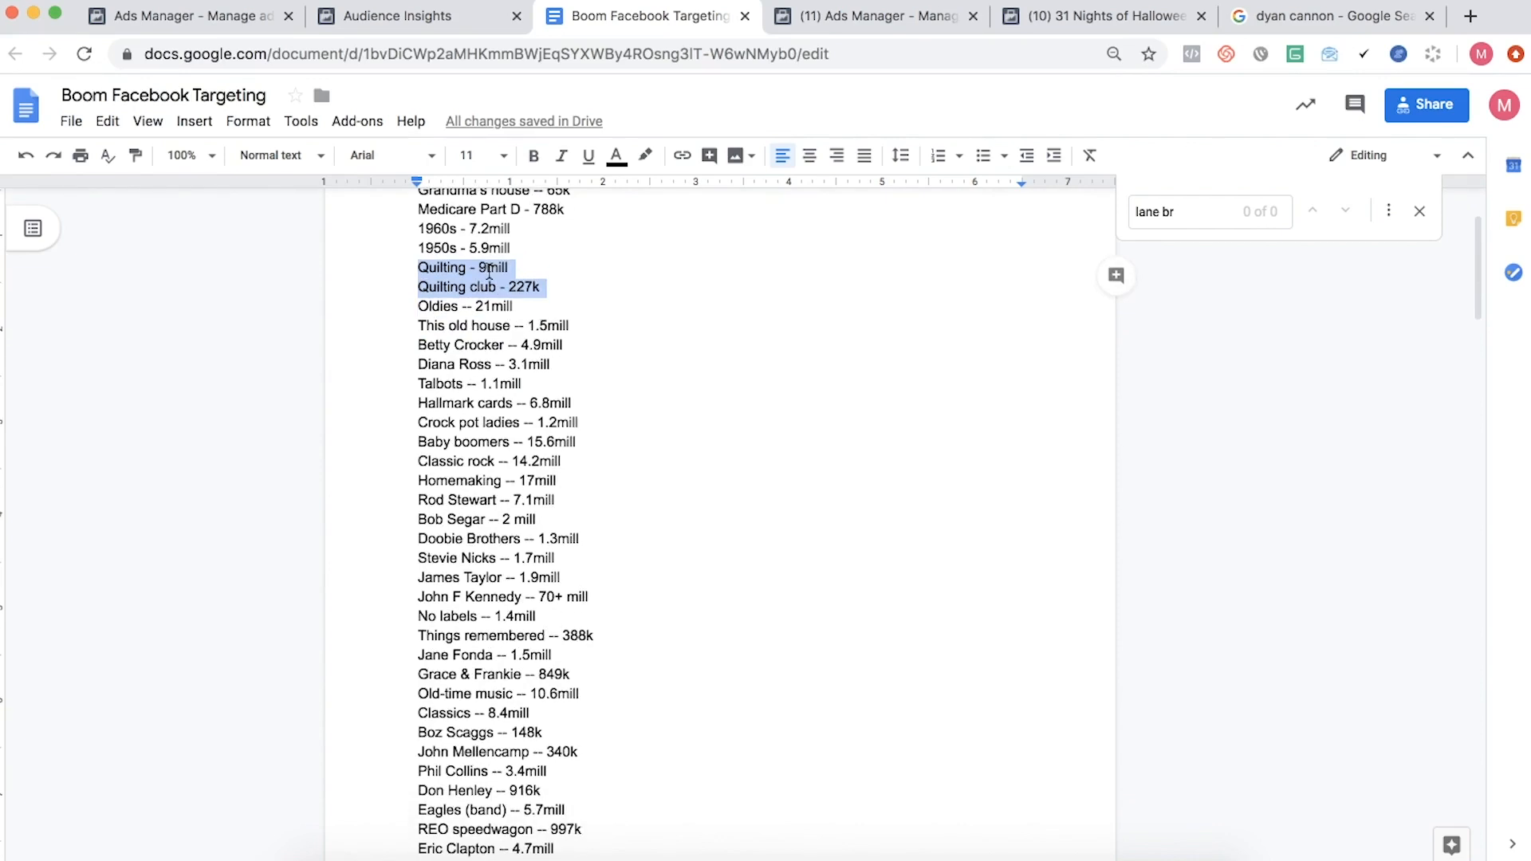
{"action": "scroll", "coordinate": [486, 285], "scroll_direction": "down", "scroll_amount": 1}
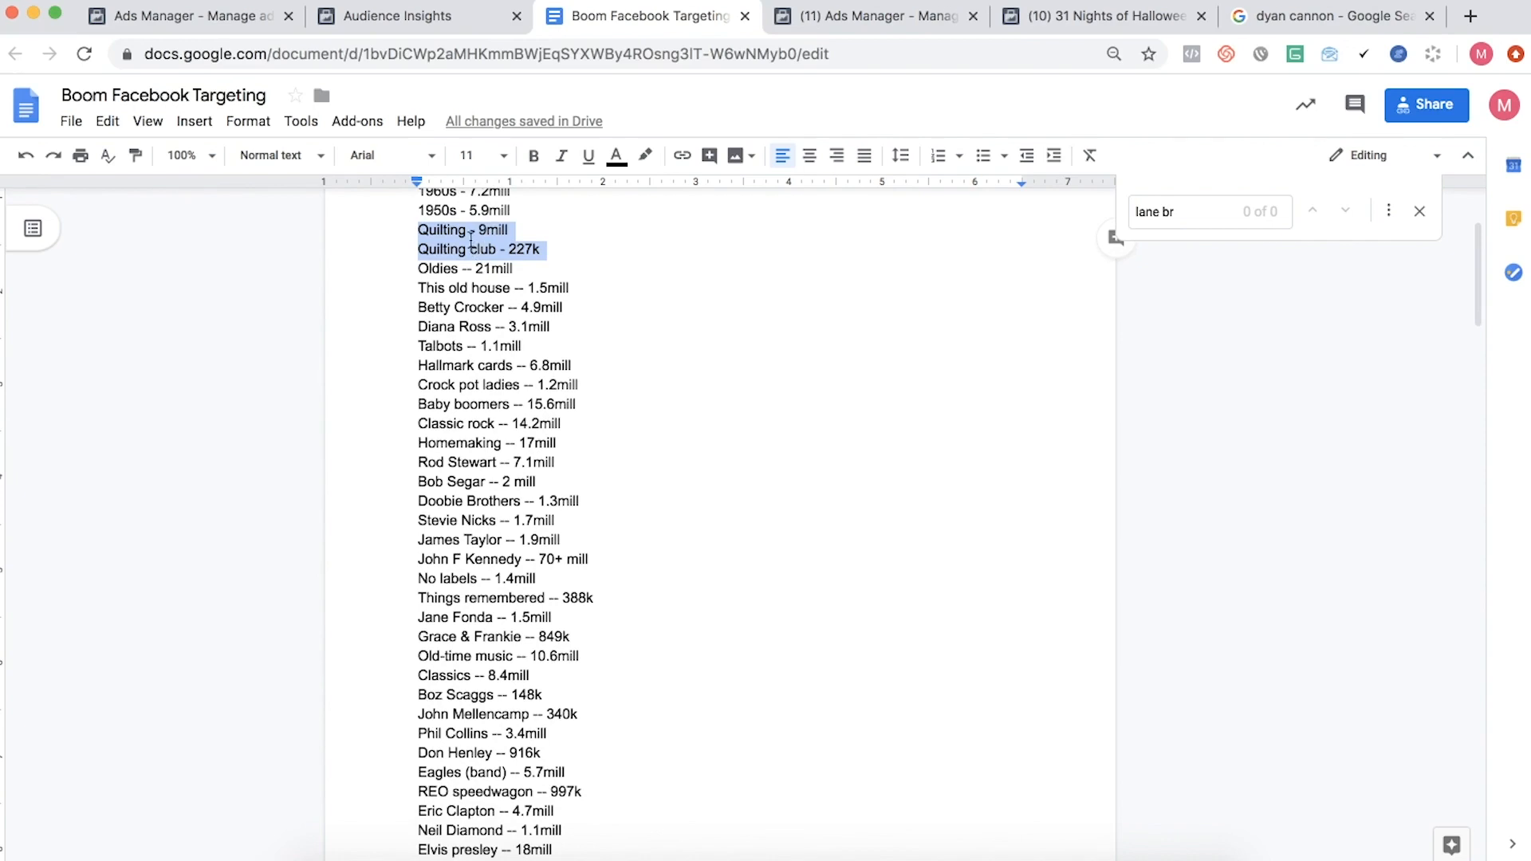
{"action": "triple_click", "coordinate": [461, 270]}
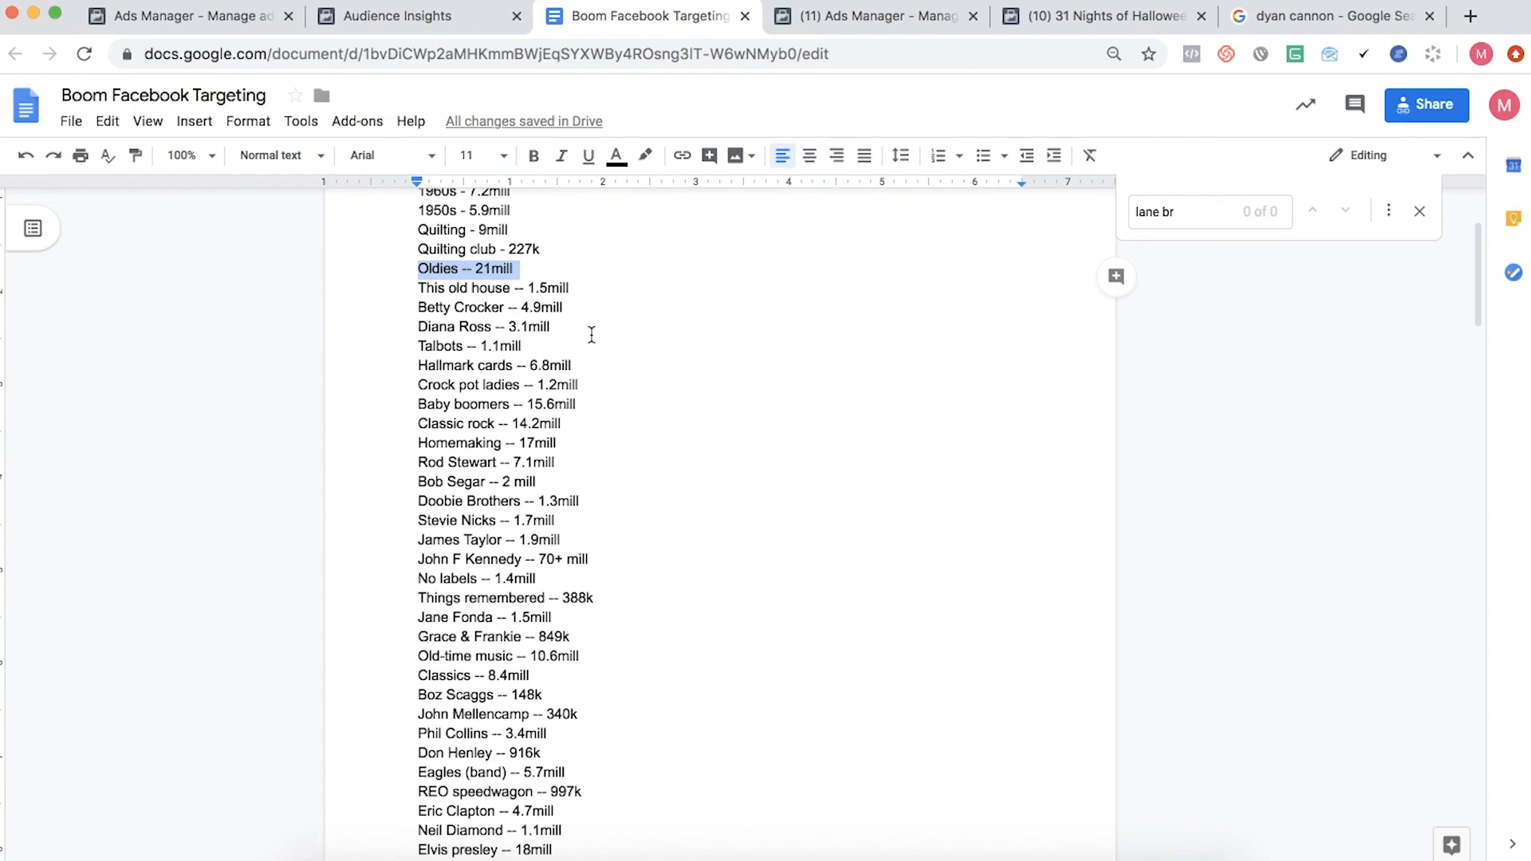
{"action": "triple_click", "coordinate": [559, 289]}
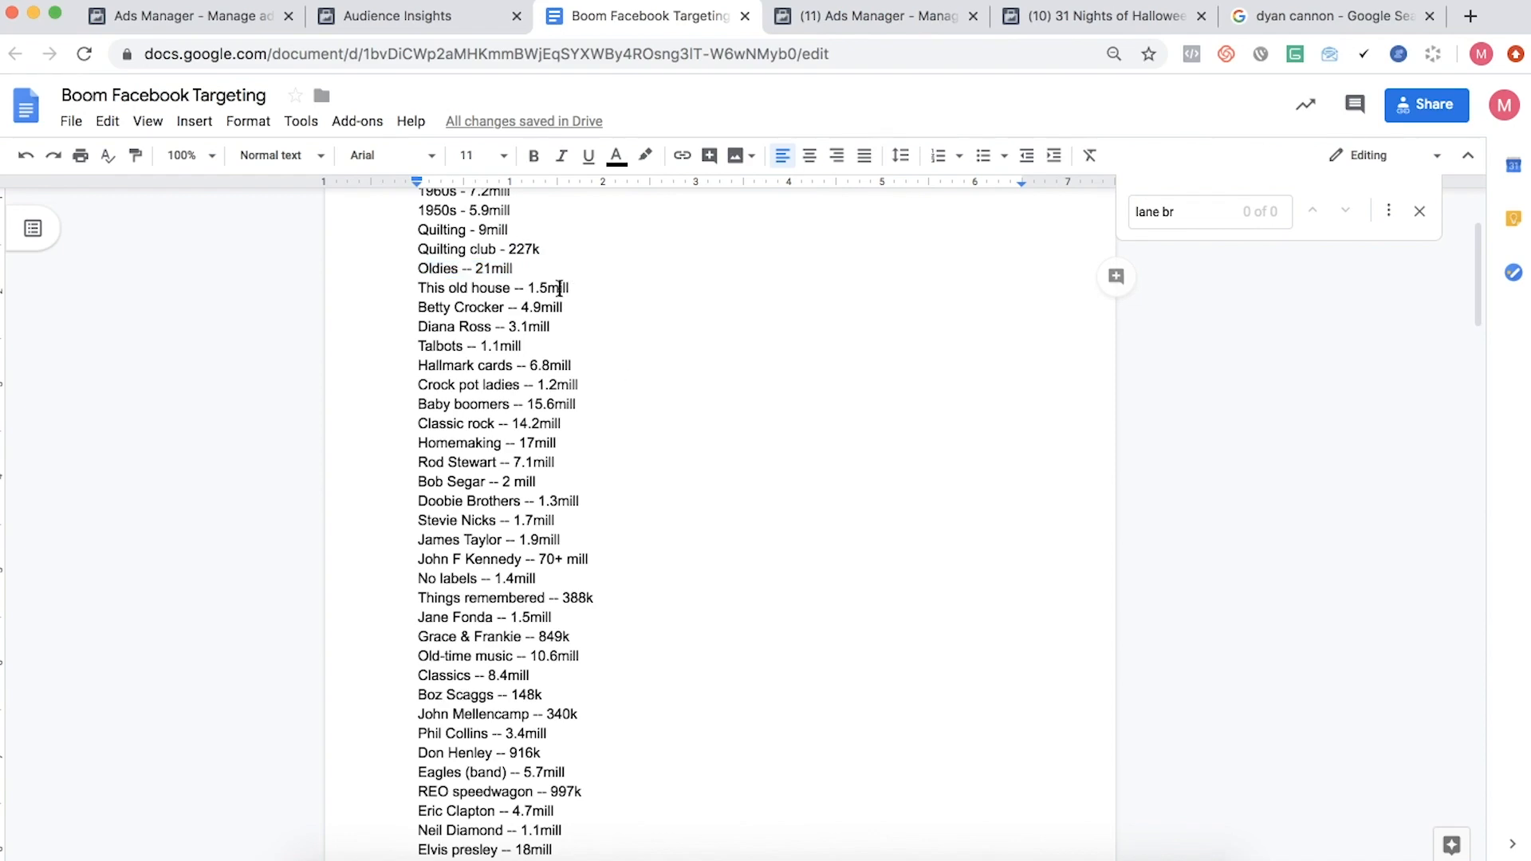
{"action": "left_click", "coordinate": [517, 305]}
{"action": "scroll", "coordinate": [482, 314], "scroll_direction": "down", "scroll_amount": 1}
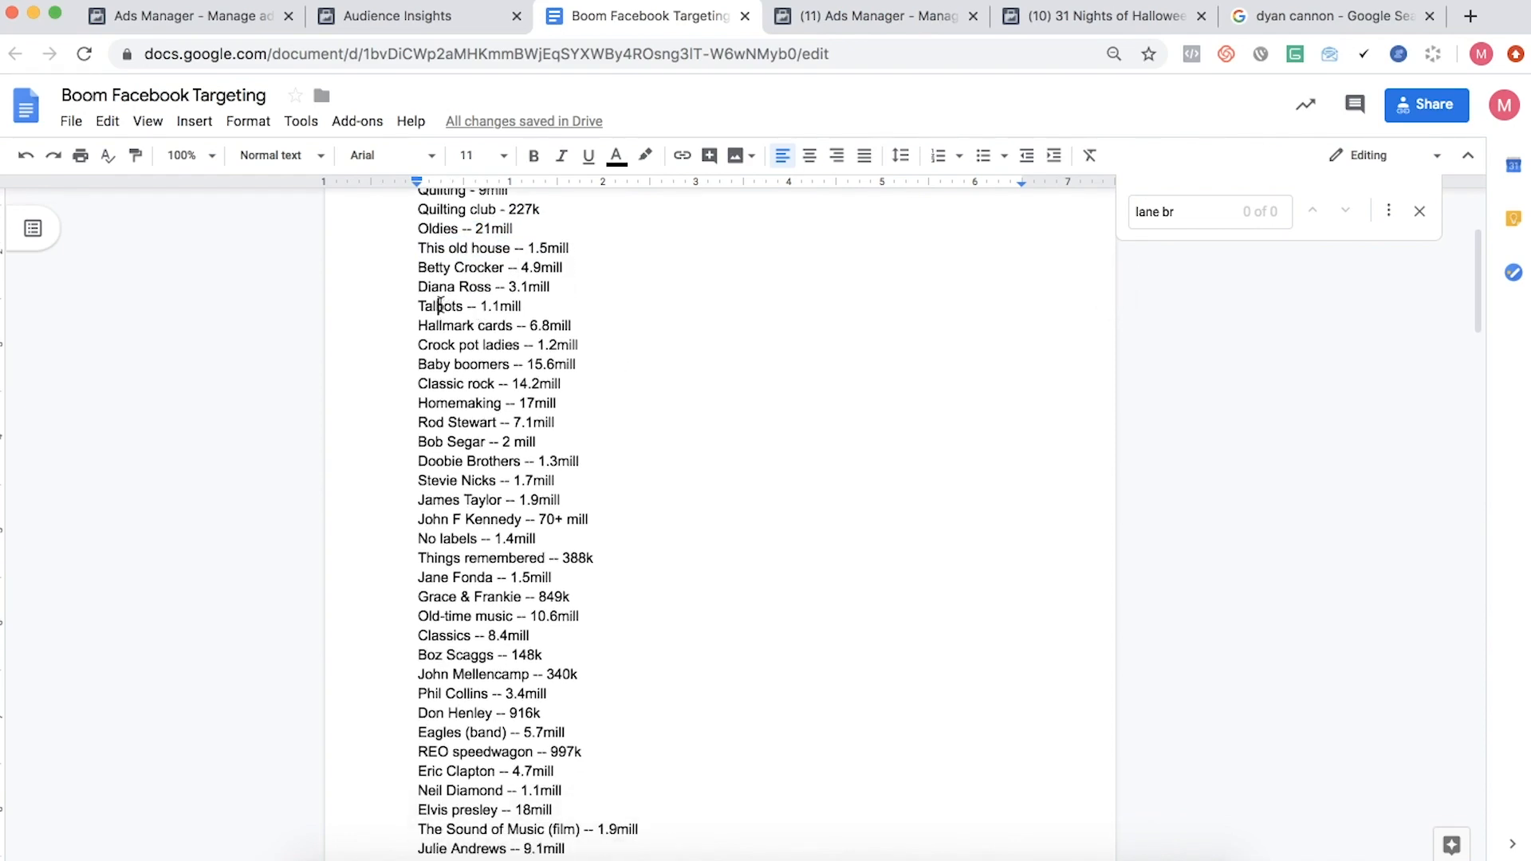
- Review the 2020 entries from Talbots to Baby boomers, highlighting the Baby boomers line
{"action": "scroll", "coordinate": [442, 296], "scroll_direction": "down", "scroll_amount": 1}
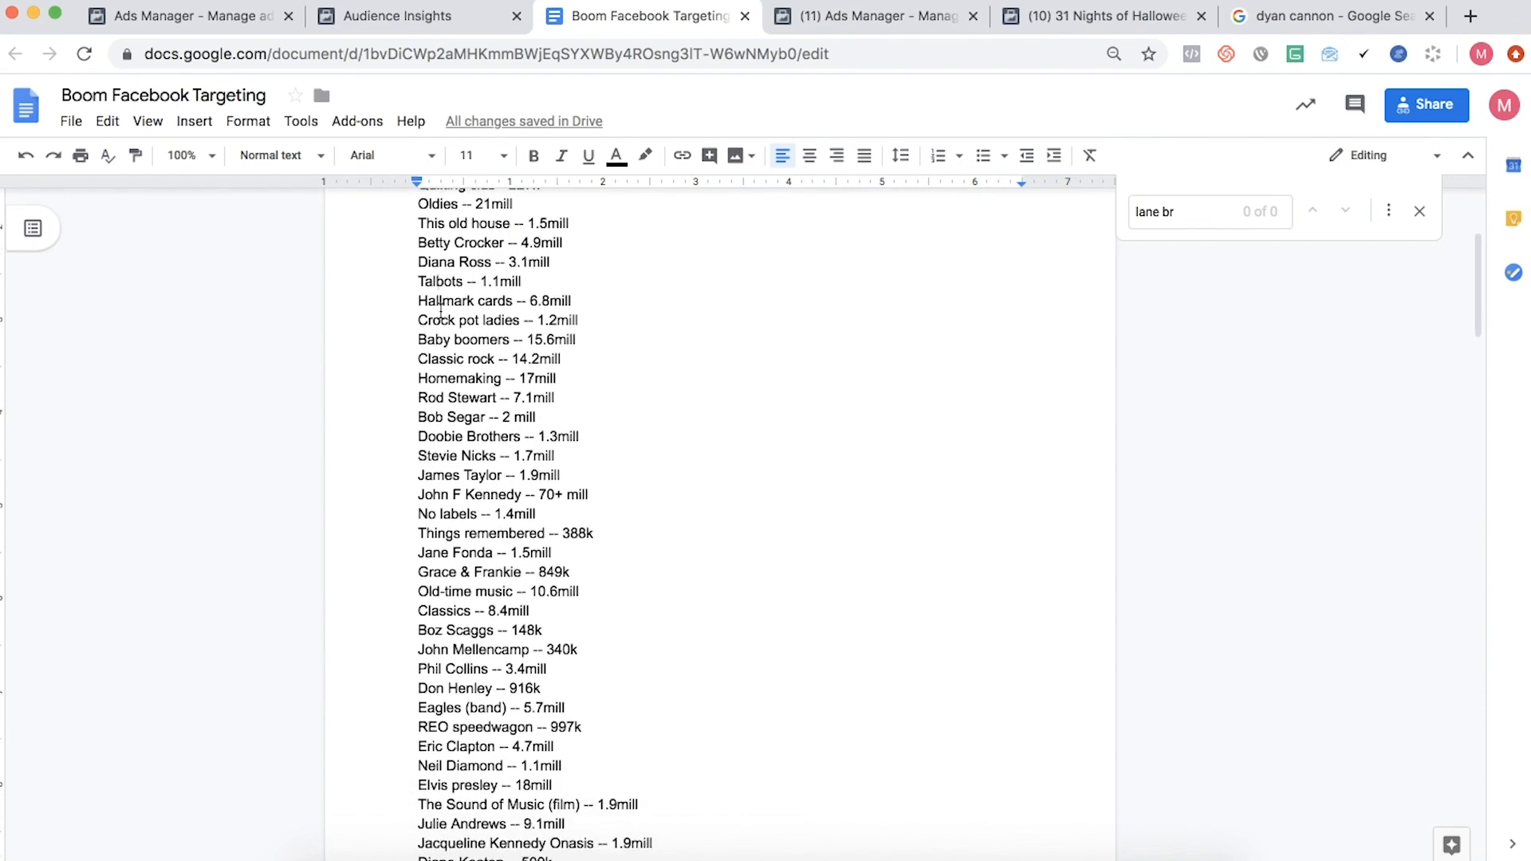
{"action": "scroll", "coordinate": [441, 311], "scroll_direction": "down", "scroll_amount": 1}
{"action": "triple_click", "coordinate": [439, 317]}
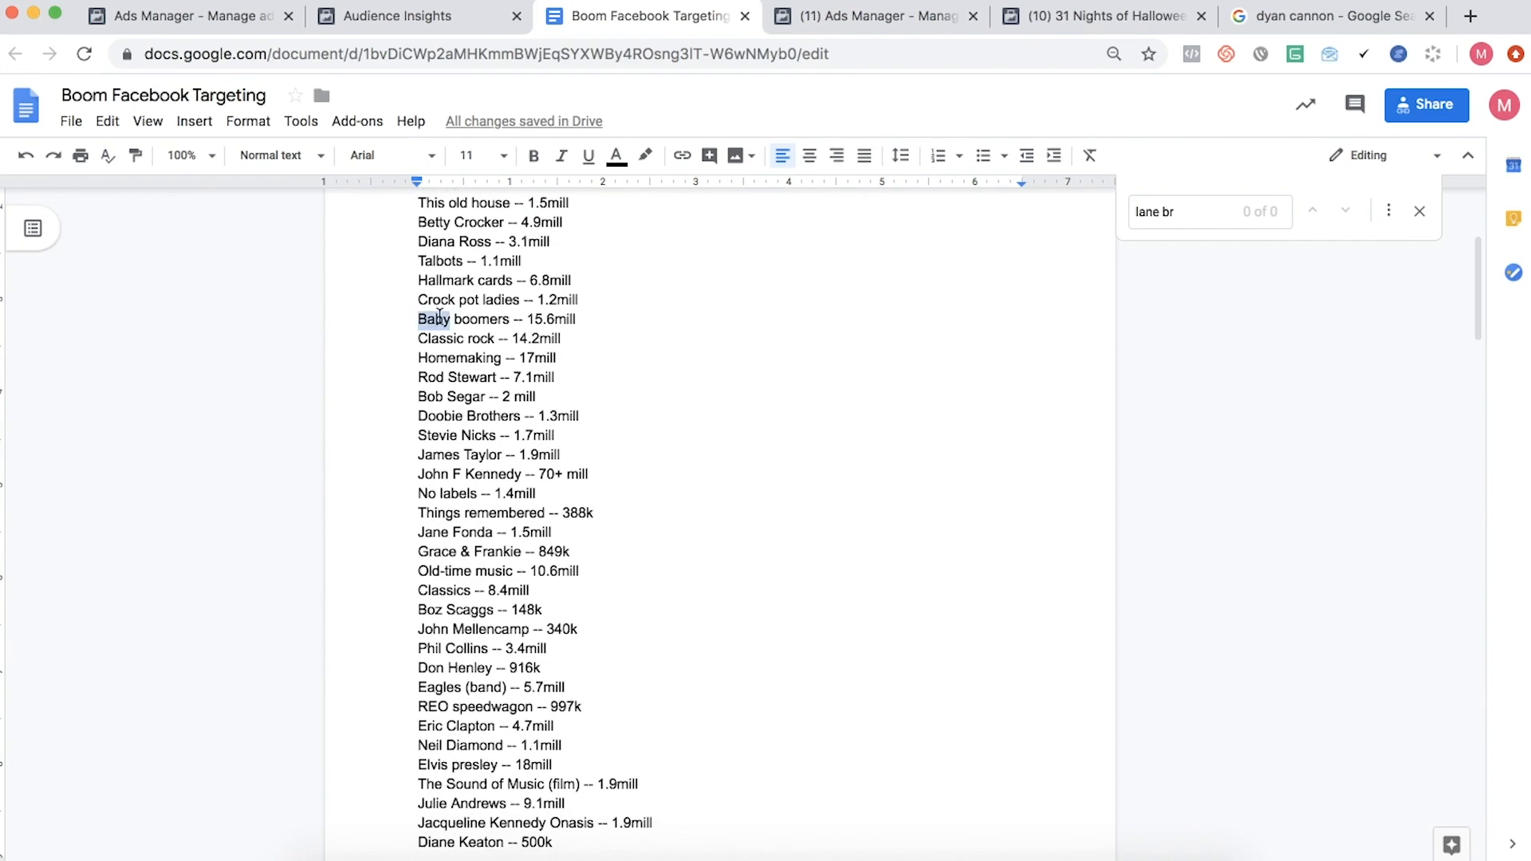
{"action": "scroll", "coordinate": [440, 318], "scroll_direction": "down", "scroll_amount": 1}
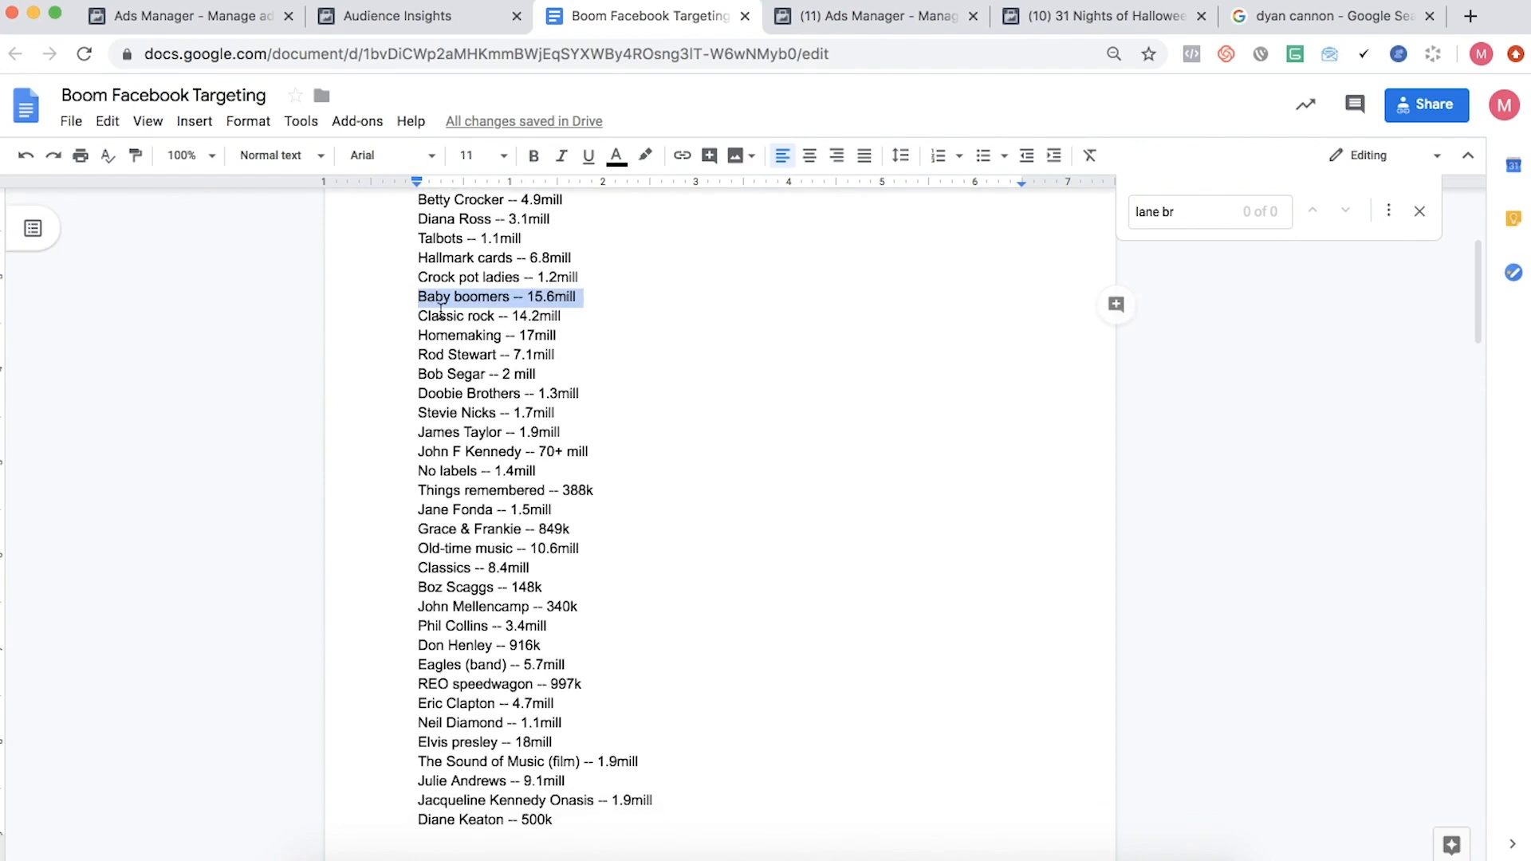
{"action": "scroll", "coordinate": [541, 299], "scroll_direction": "up", "scroll_amount": 5}
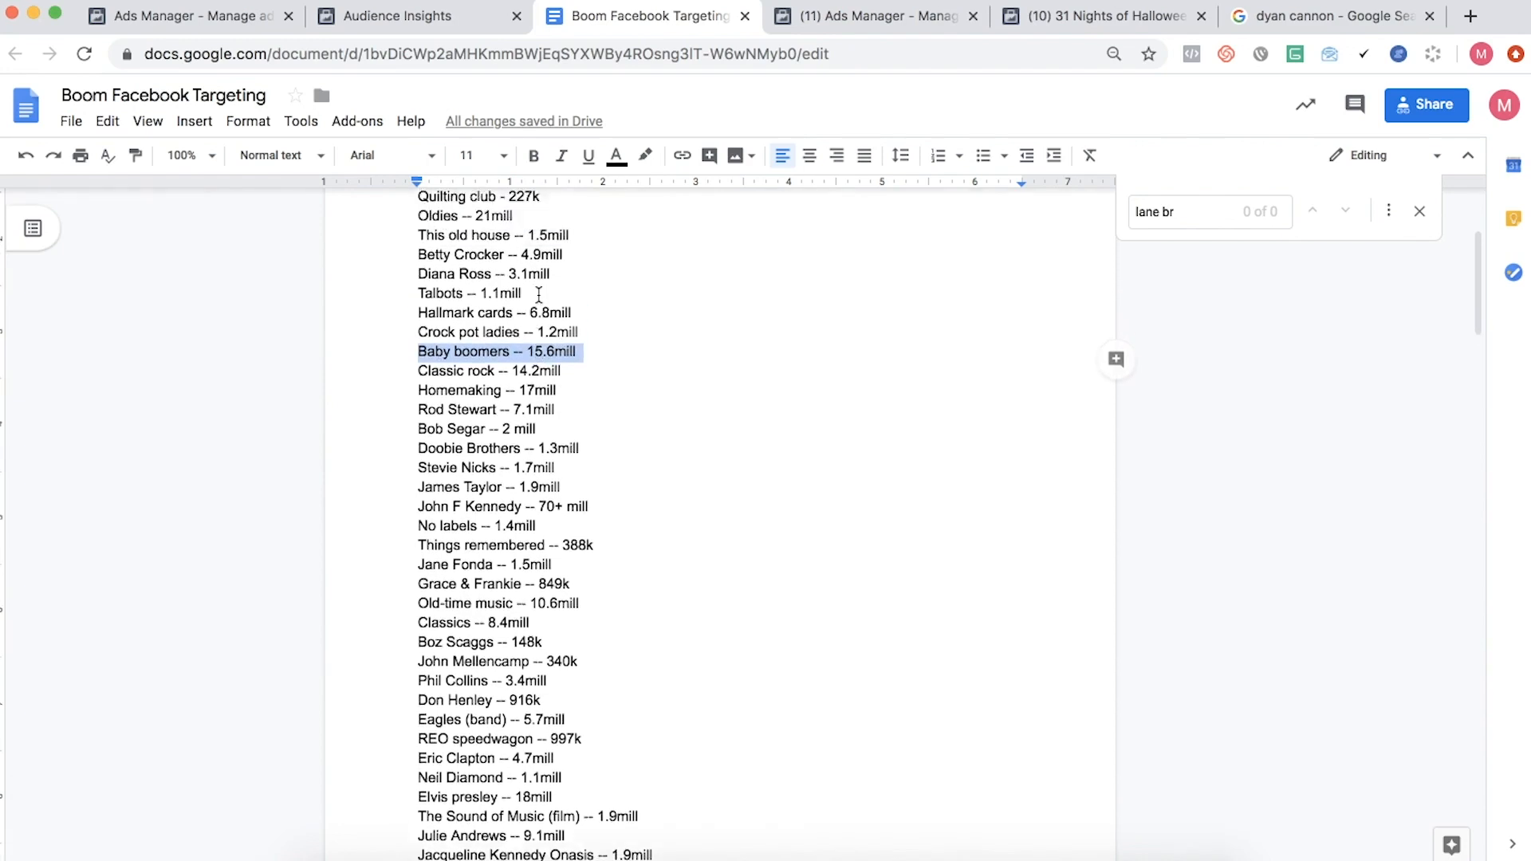
{"action": "scroll", "coordinate": [539, 290], "scroll_direction": "down", "scroll_amount": 4}
{"action": "scroll", "coordinate": [539, 289], "scroll_direction": "down", "scroll_amount": 1}
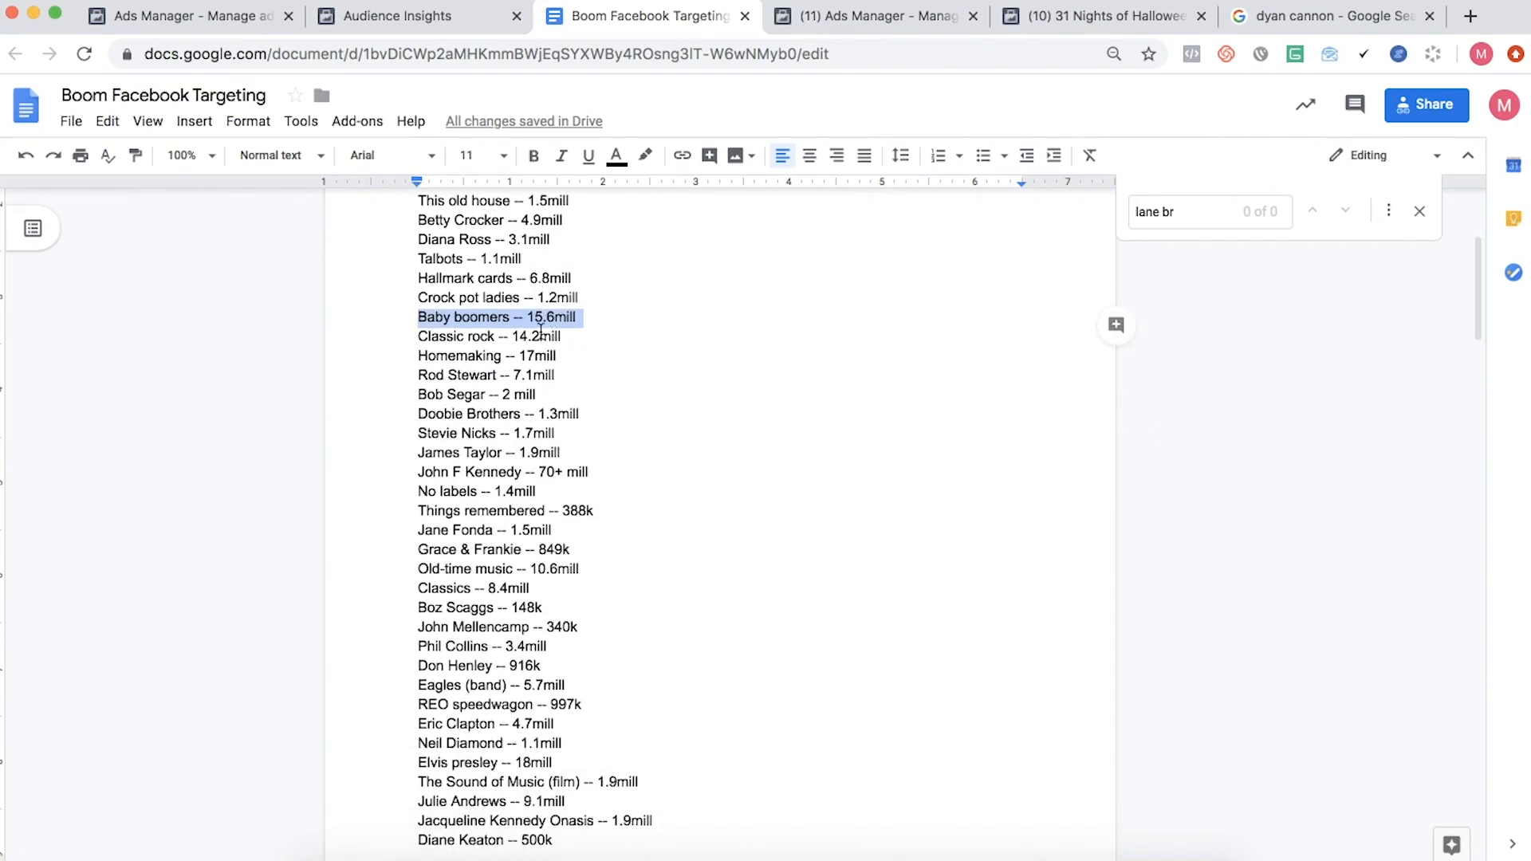
- Go through the 2020 entries line by line from Classic rock and Bob Segar to Boz Scaggs
{"action": "left_click", "coordinate": [498, 339]}
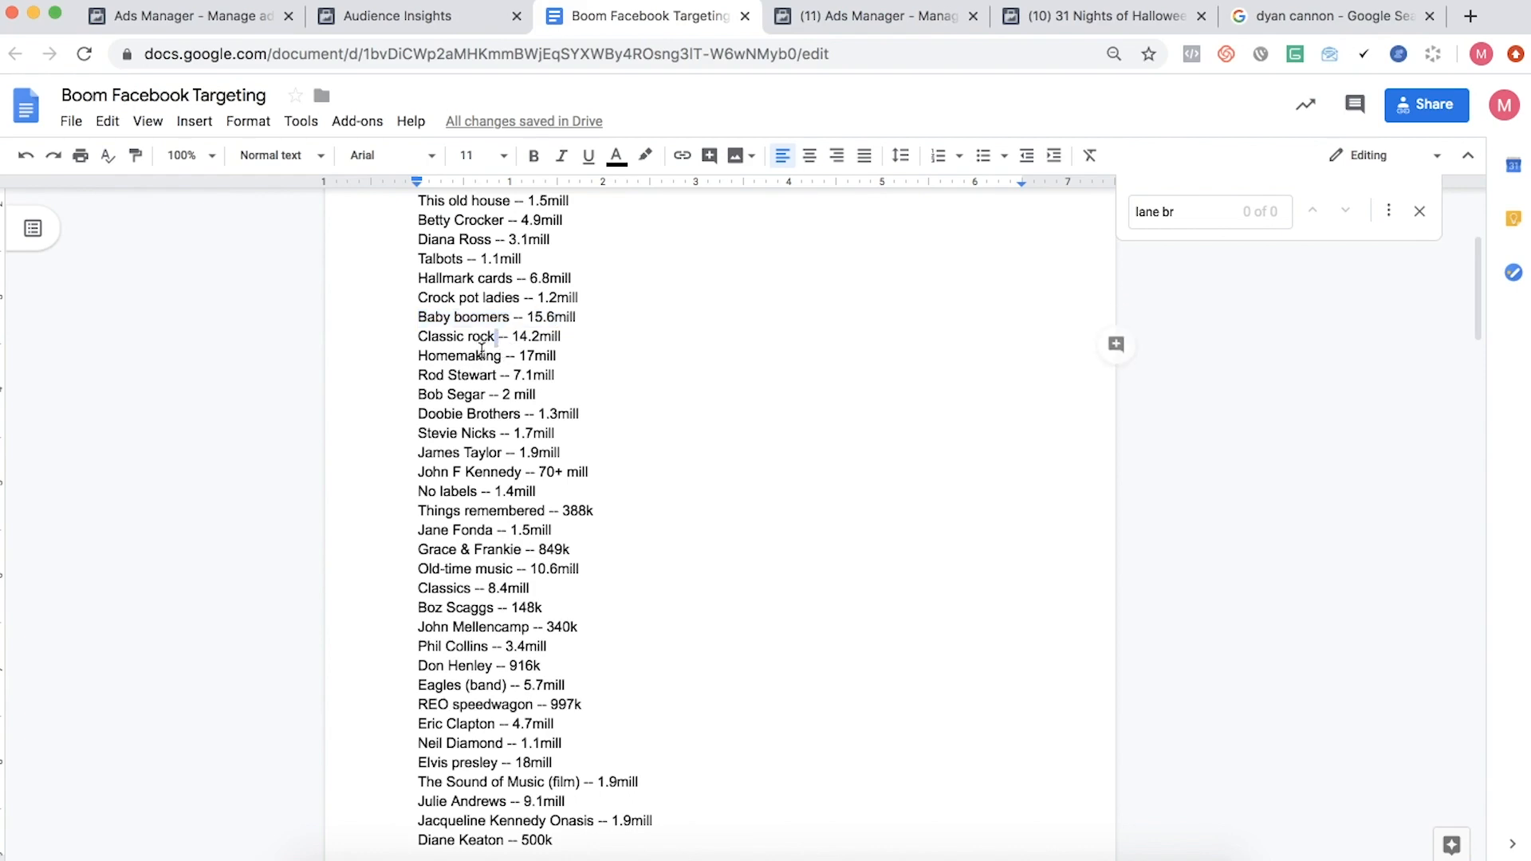
{"action": "scroll", "coordinate": [479, 343], "scroll_direction": "down", "scroll_amount": 2}
{"action": "left_click", "coordinate": [457, 361]}
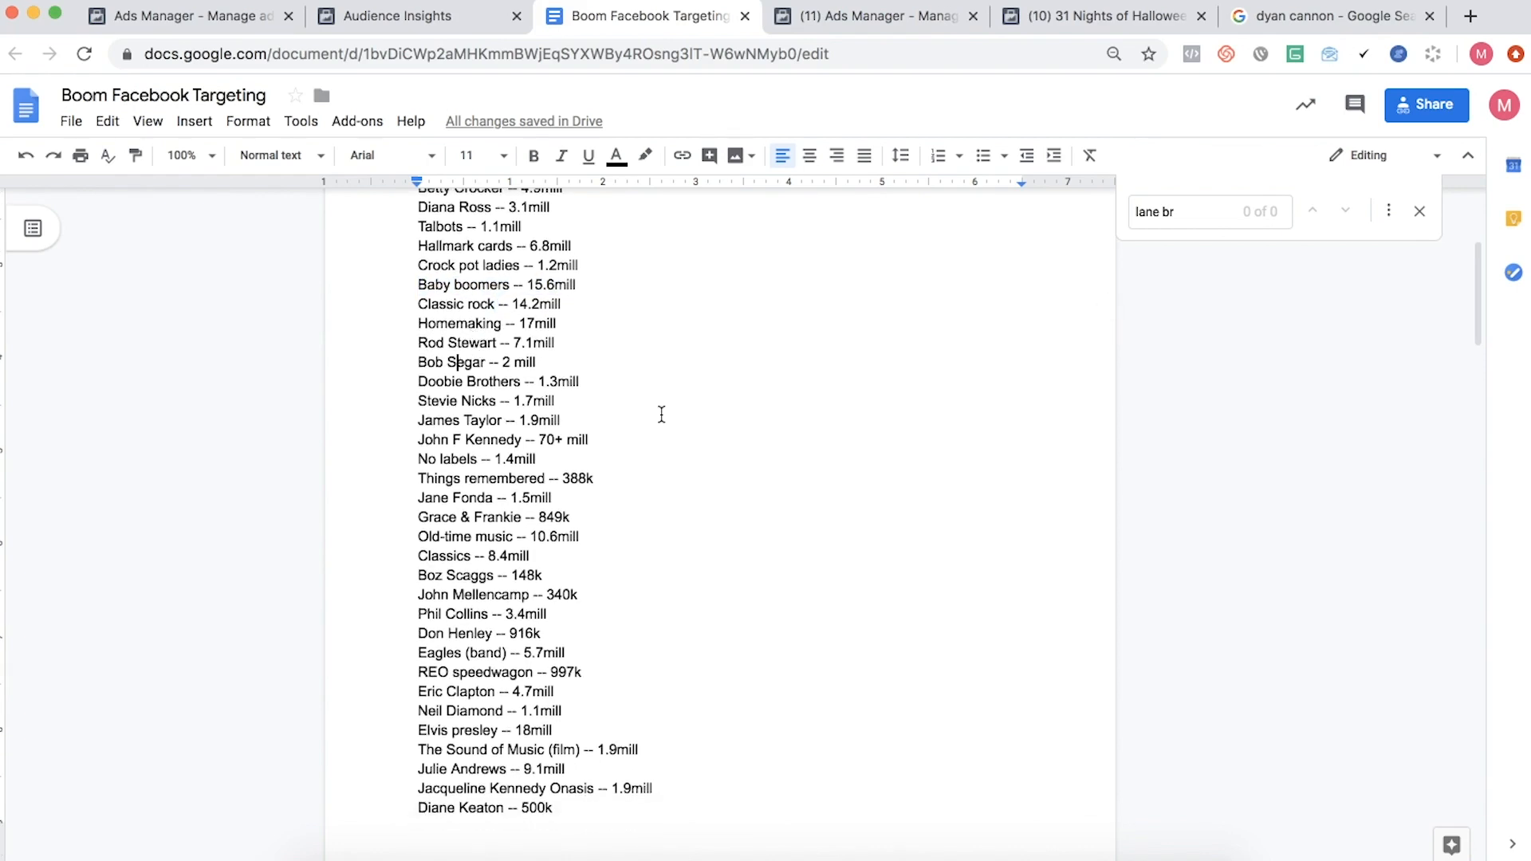
{"action": "key", "text": "Down"}
{"action": "key", "text": "Down"}
{"action": "key", "text": "Down"}
{"action": "key", "text": "Down"}
{"action": "key", "text": "Down"}
{"action": "key", "text": "Down"}
{"action": "key", "text": "Down"}
{"action": "key", "text": "Down"}
{"action": "scroll", "coordinate": [717, 510], "scroll_direction": "down", "scroll_amount": 3}
- Continue line by line through the 2020 entries from John Mellencamp to Sissy Spacek on the second page
{"action": "key", "text": "Down"}
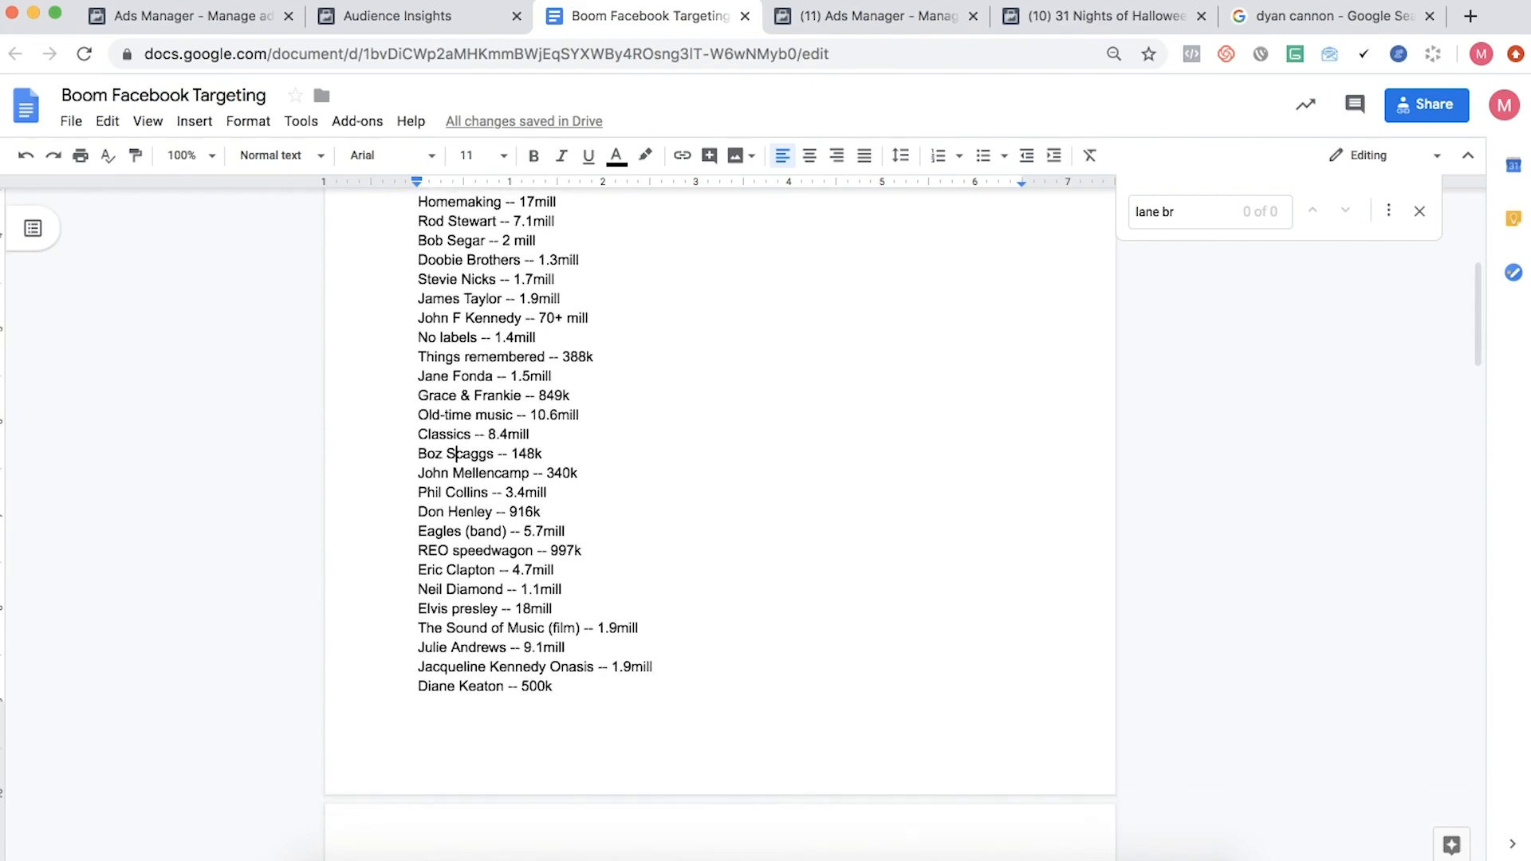
{"action": "key", "text": "Down"}
{"action": "key", "text": "Down"}
{"action": "key", "text": "Down"}
{"action": "key", "text": "Down"}
{"action": "key", "text": "Down"}
{"action": "key", "text": "Down"}
{"action": "key", "text": "Down"}
{"action": "scroll", "coordinate": [717, 478], "scroll_direction": "down", "scroll_amount": 5}
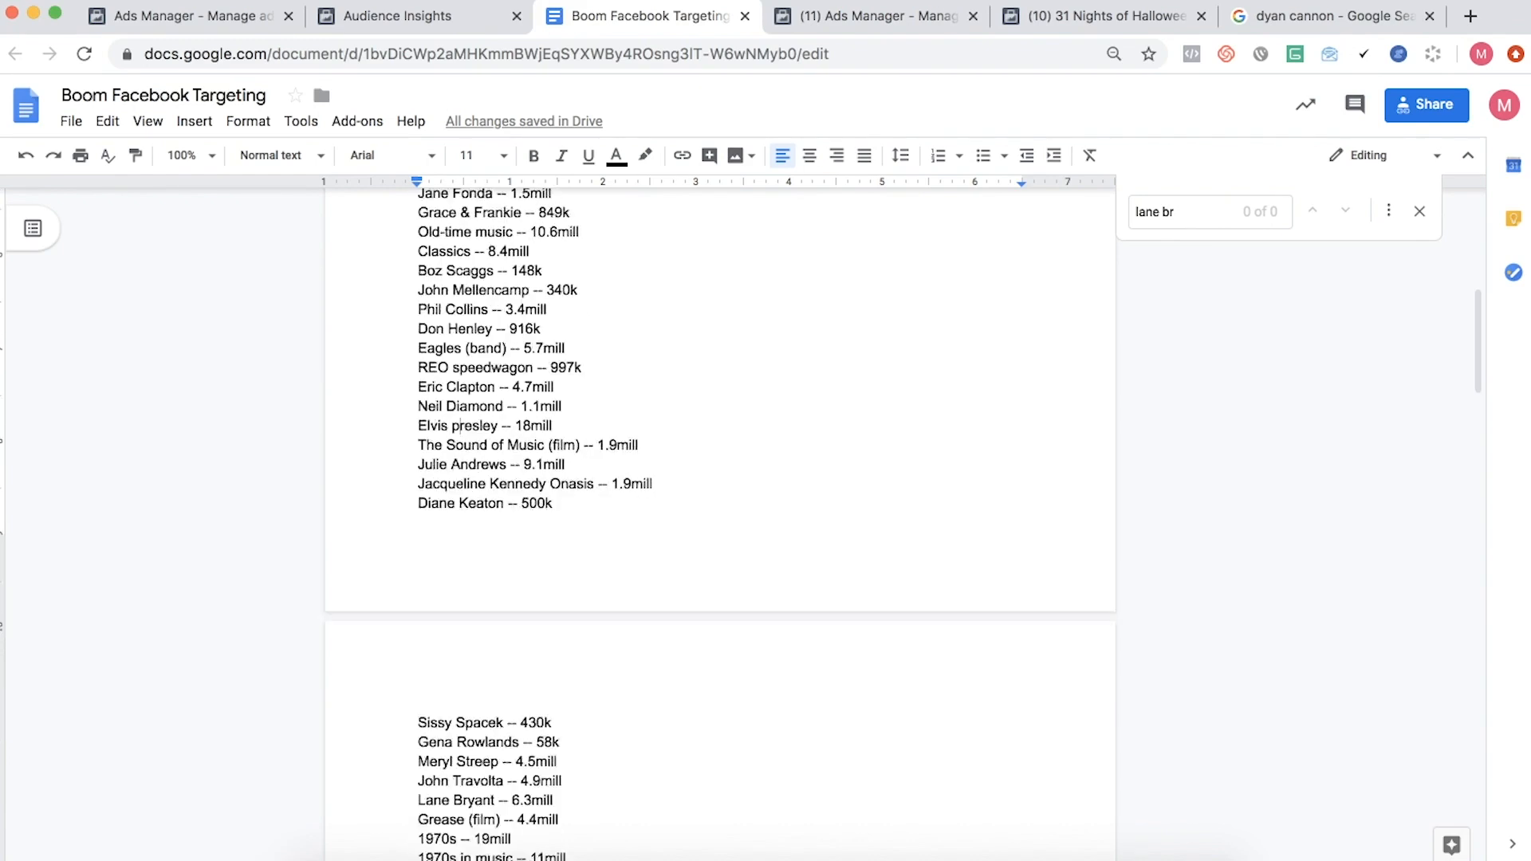
{"action": "key", "text": "Down"}
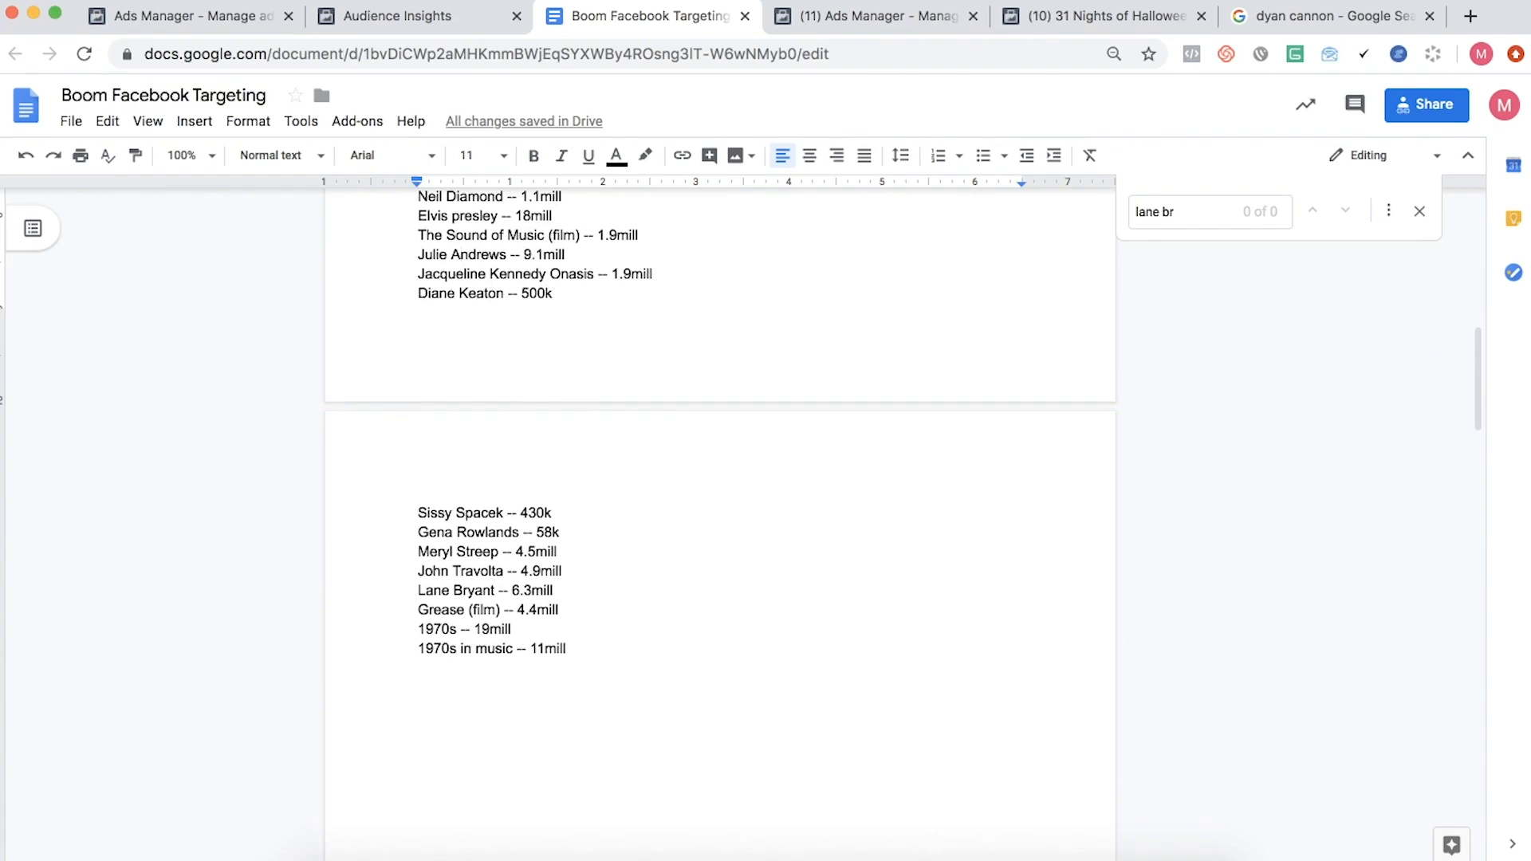
{"action": "key", "text": "Down"}
- Review the remaining 2020 entries from Gena Rowlands through 1970s in music, and return to the beginning of the list
{"action": "key", "text": "Down"}
{"action": "key", "text": "Down"}
{"action": "key", "text": "Down"}
{"action": "key", "text": "Down"}
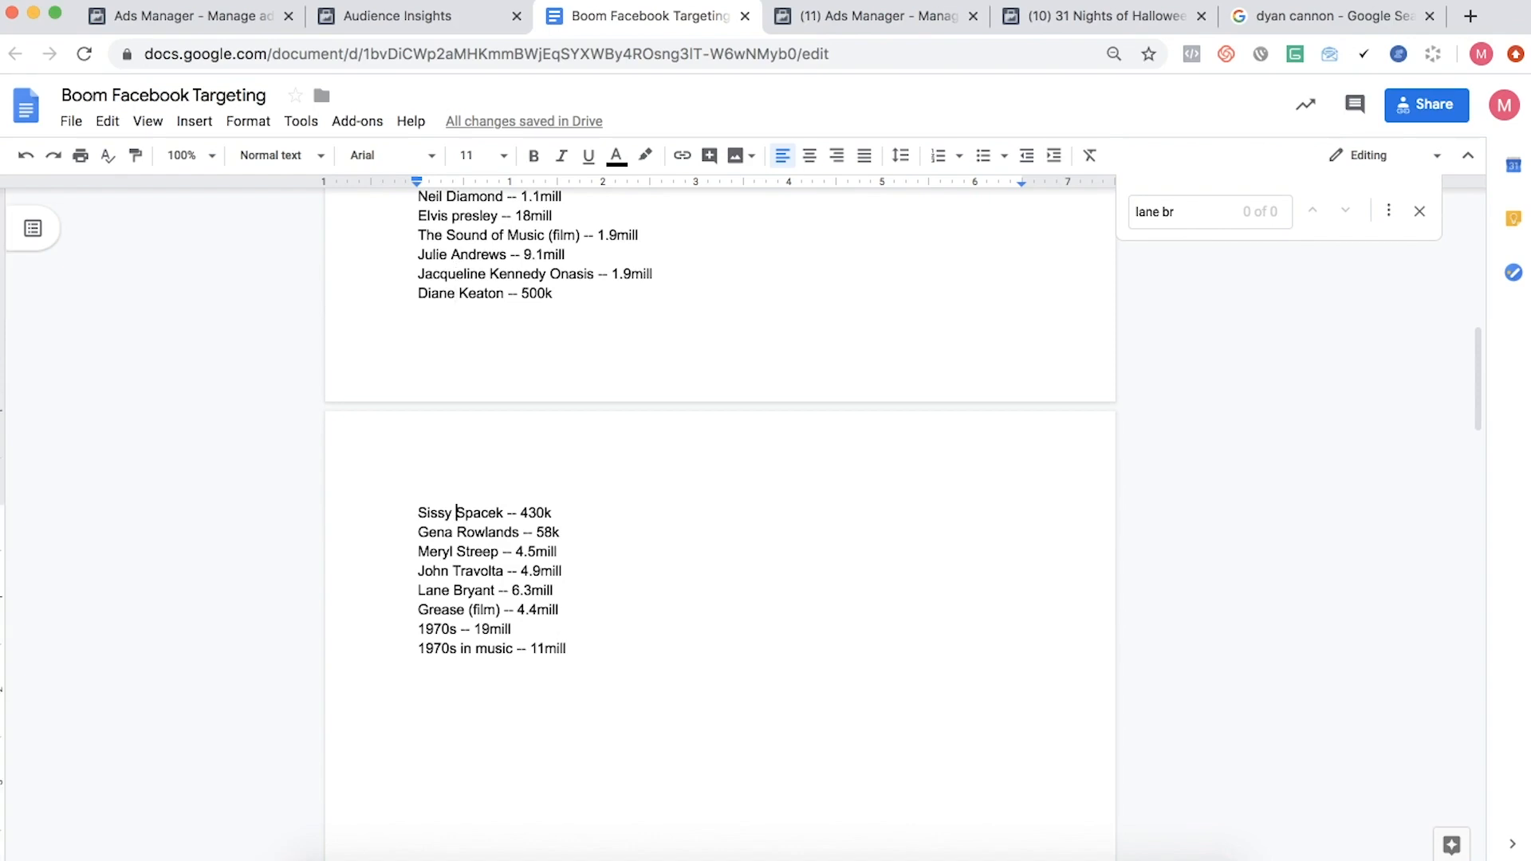
{"action": "key", "text": "Down"}
{"action": "key", "text": "Down"}
{"action": "key", "text": "Down"}
{"action": "key", "text": "Down"}
{"action": "scroll", "coordinate": [661, 418], "scroll_direction": "up", "scroll_amount": 5}
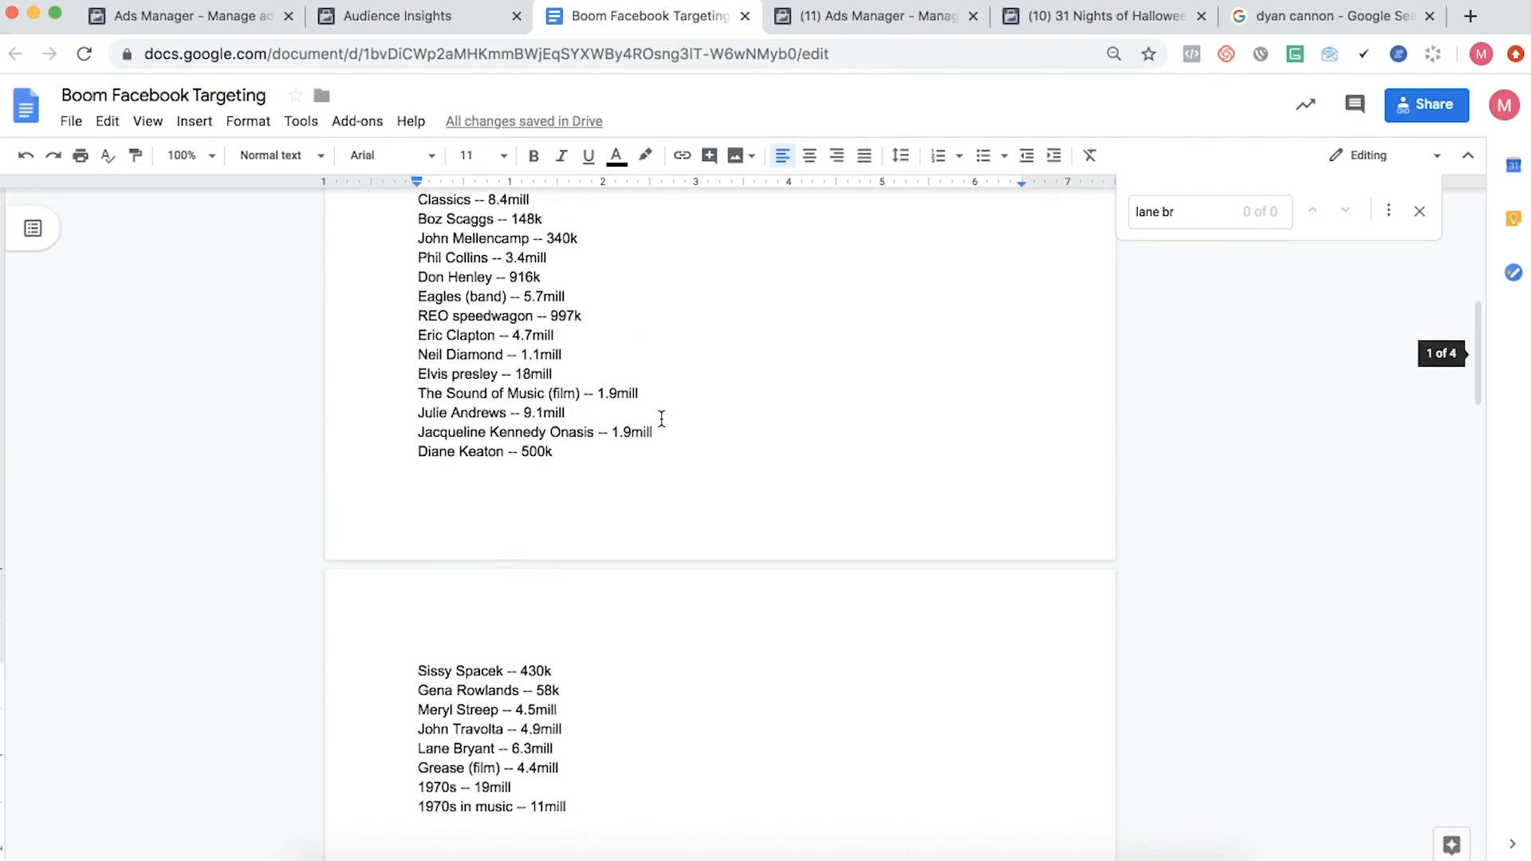
{"action": "scroll", "coordinate": [661, 419], "scroll_direction": "down", "scroll_amount": 6}
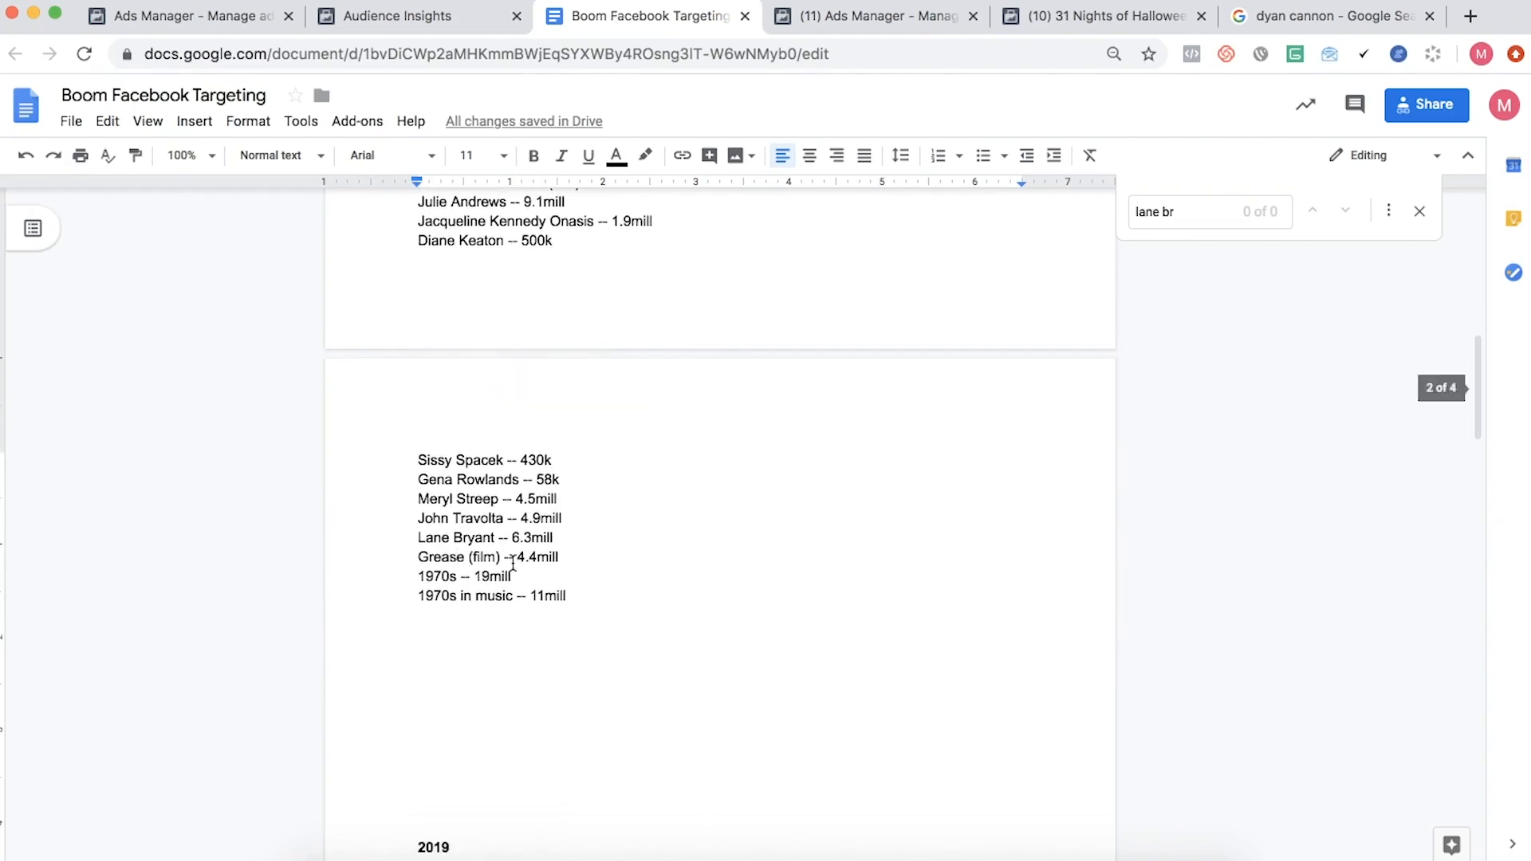
{"action": "left_click", "coordinate": [468, 612]}
{"action": "scroll", "coordinate": [468, 612], "scroll_direction": "up", "scroll_amount": 18}
{"action": "scroll", "coordinate": [468, 612], "scroll_direction": "up", "scroll_amount": 2}
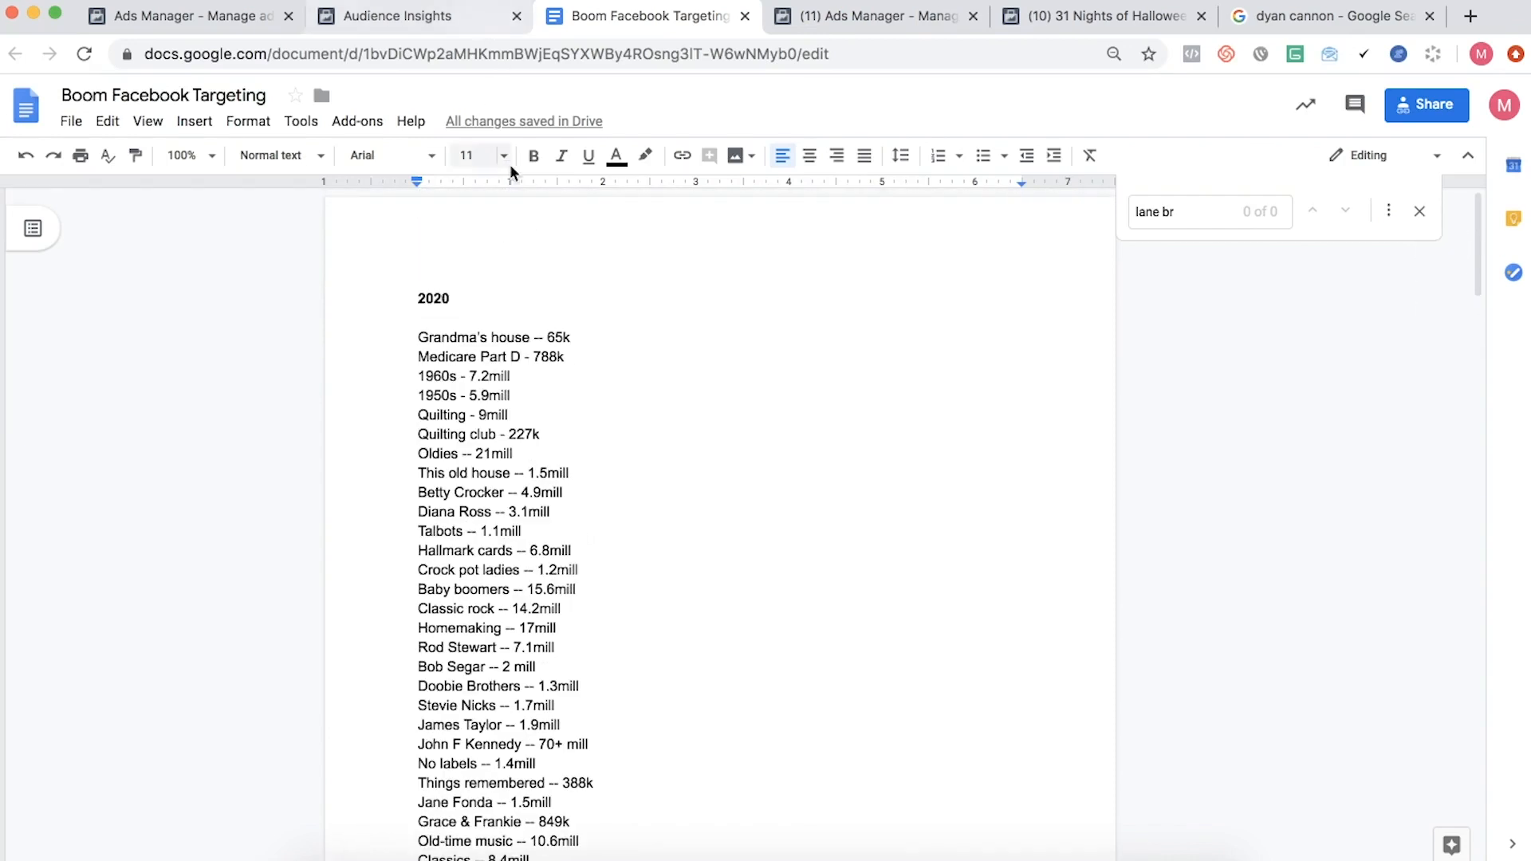
- Search Google for "best actors of 70s" in place of the Dyan Cannon search results
{"action": "left_click", "coordinate": [1268, 16]}
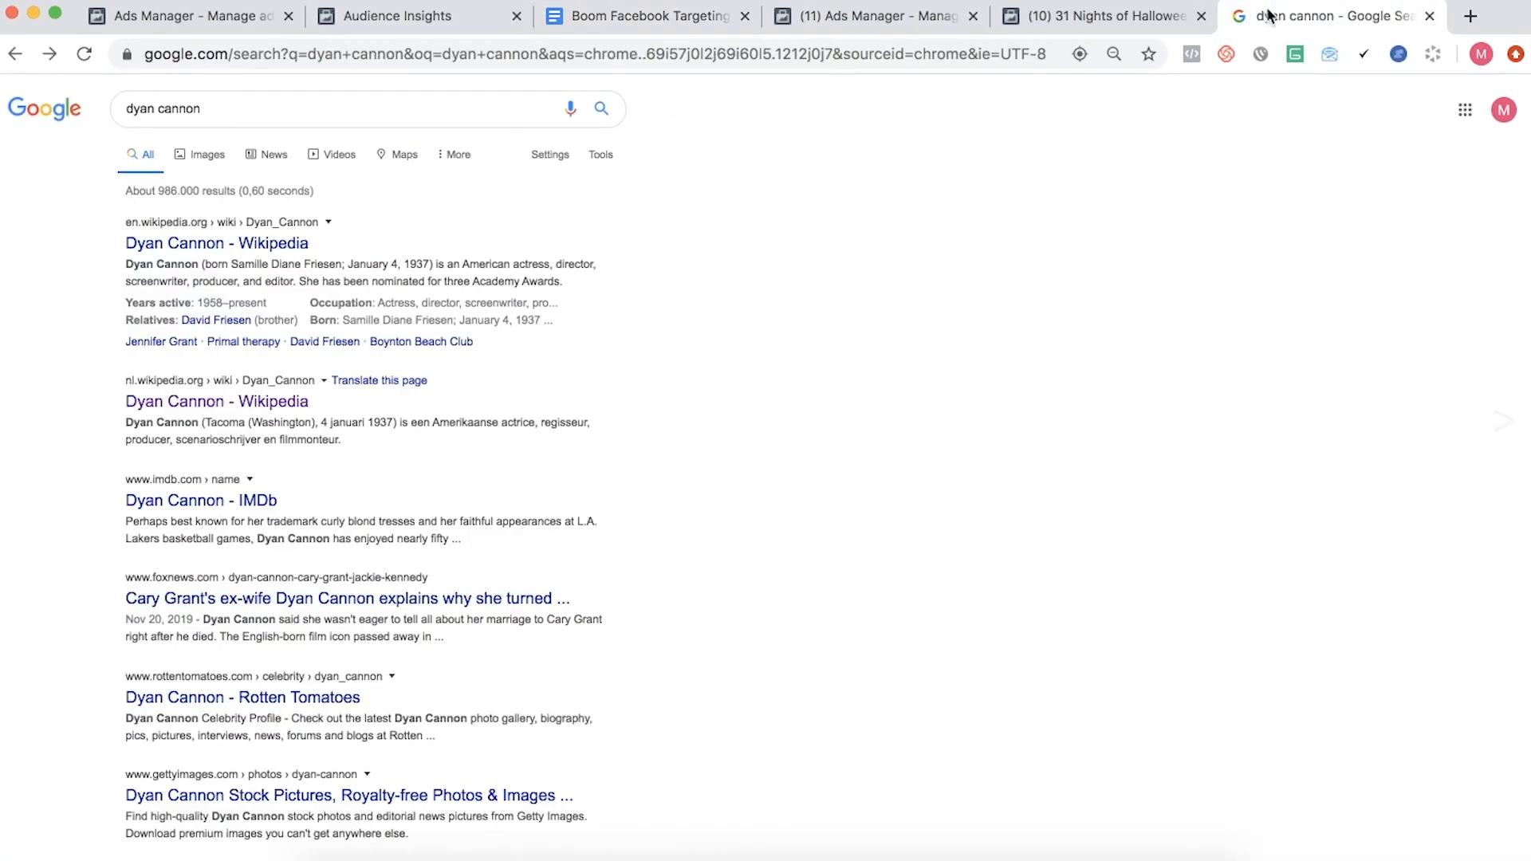
{"action": "left_click", "coordinate": [18, 60]}
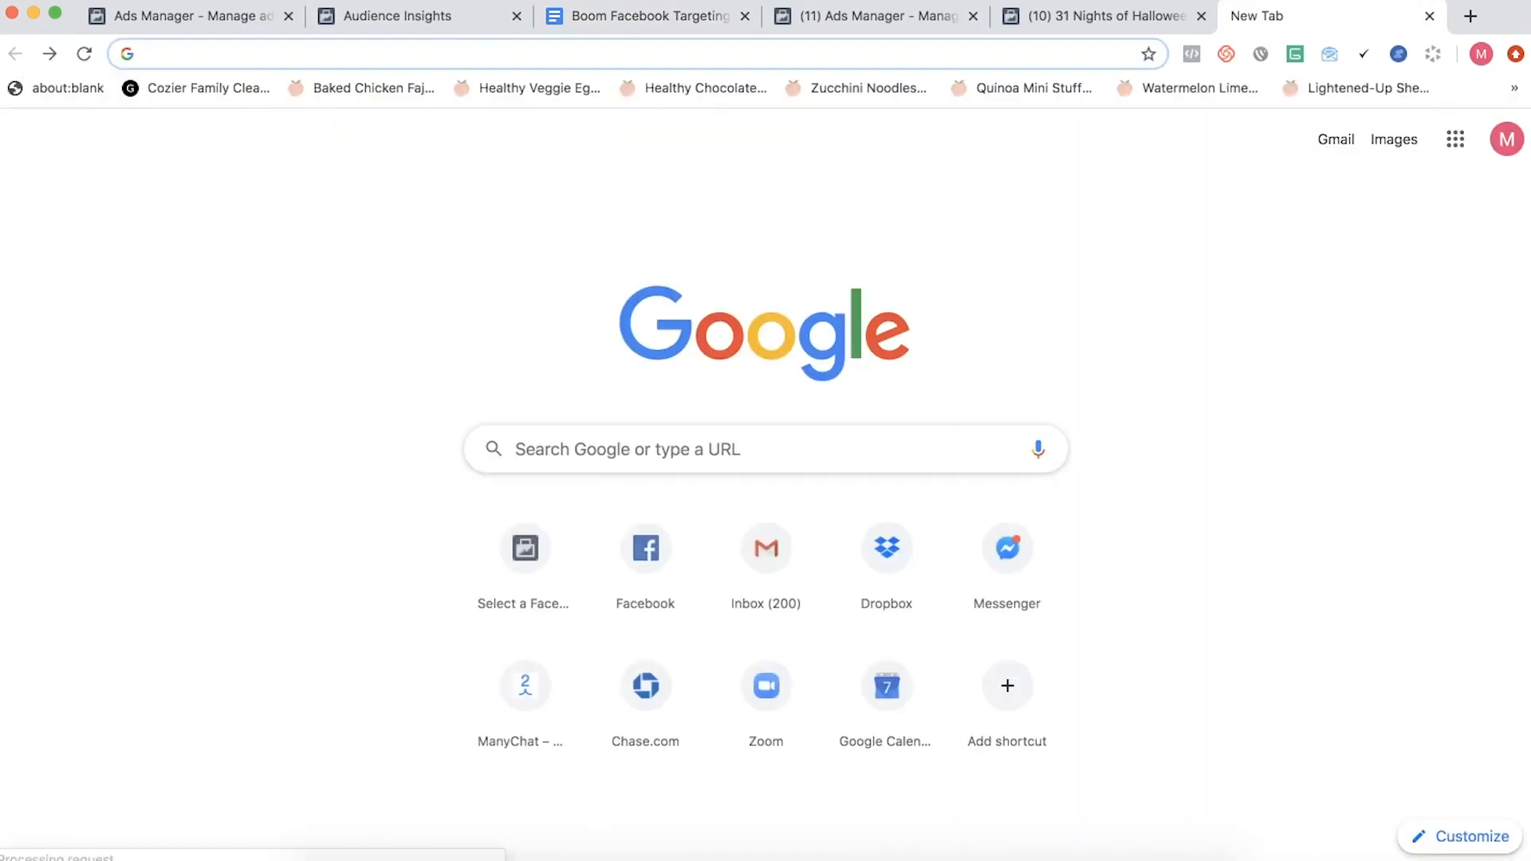
{"action": "left_click", "coordinate": [295, 0]}
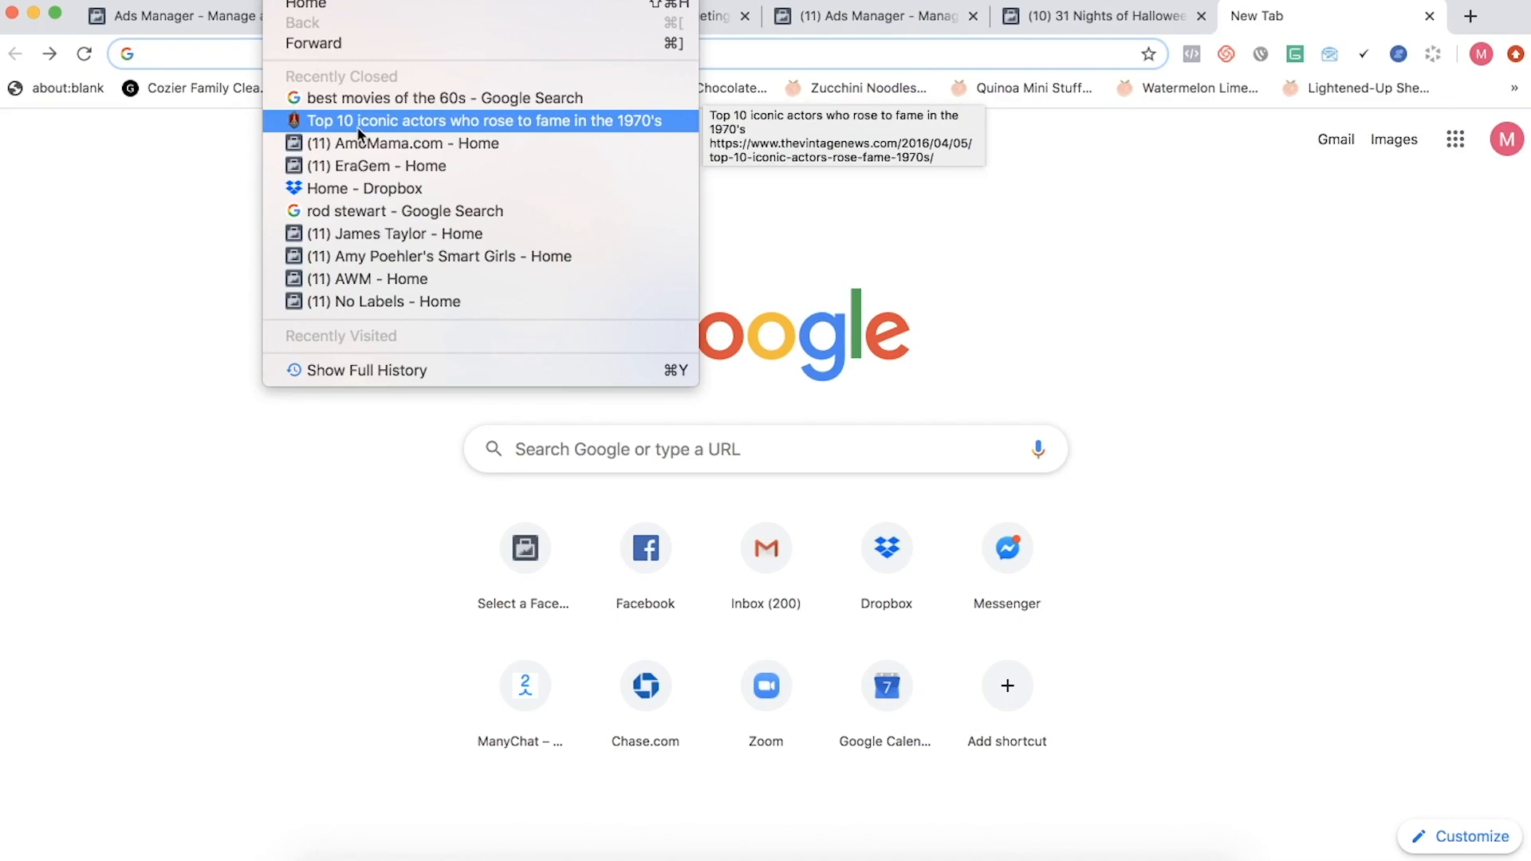
{"action": "left_click", "coordinate": [156, 231]}
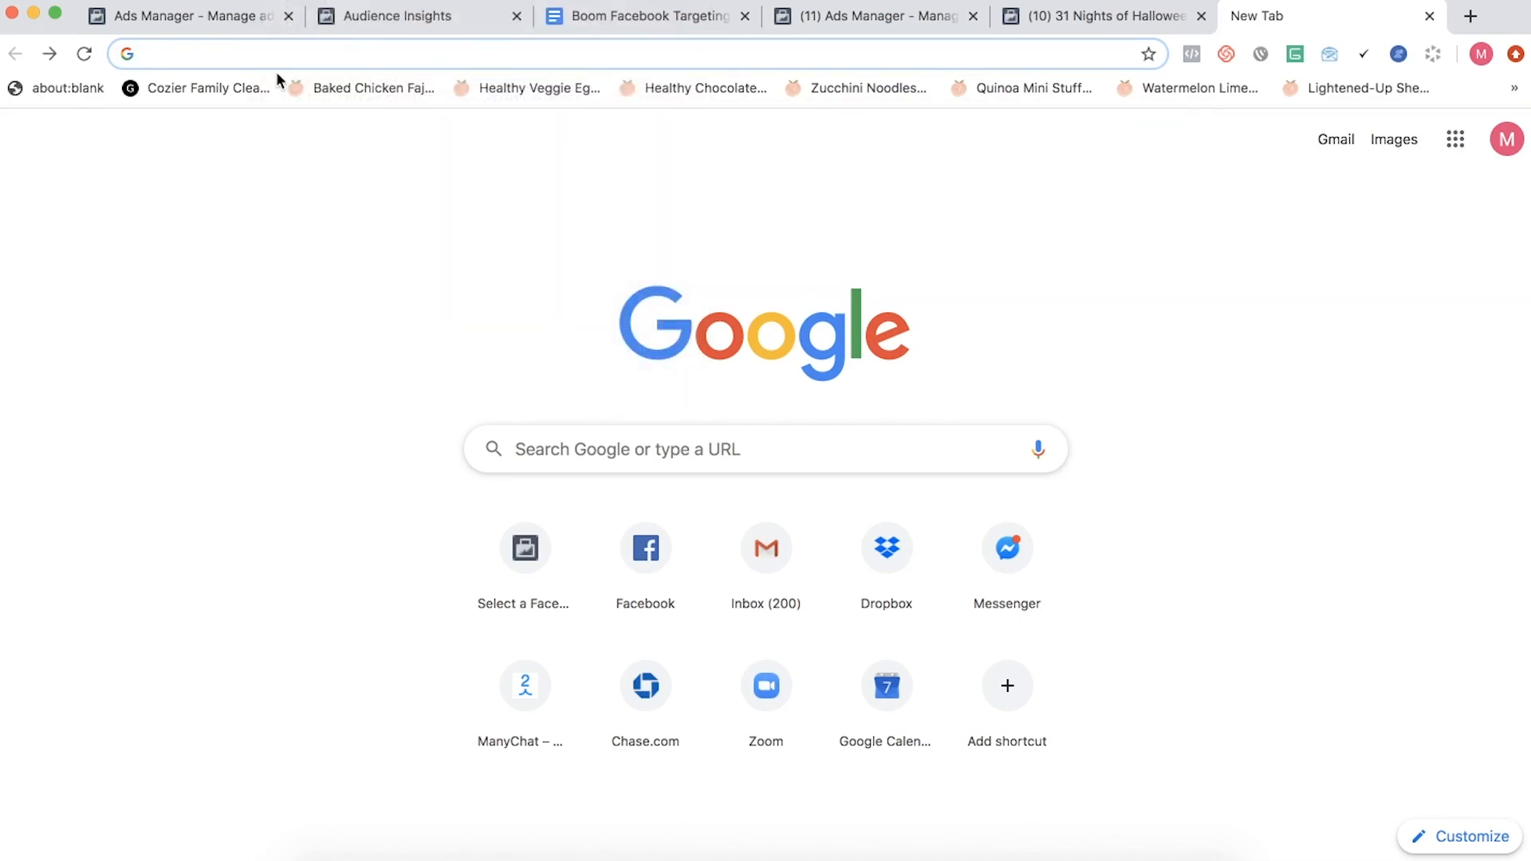
{"action": "type", "text": "best actors of 70s"}
{"action": "key", "text": "Return"}
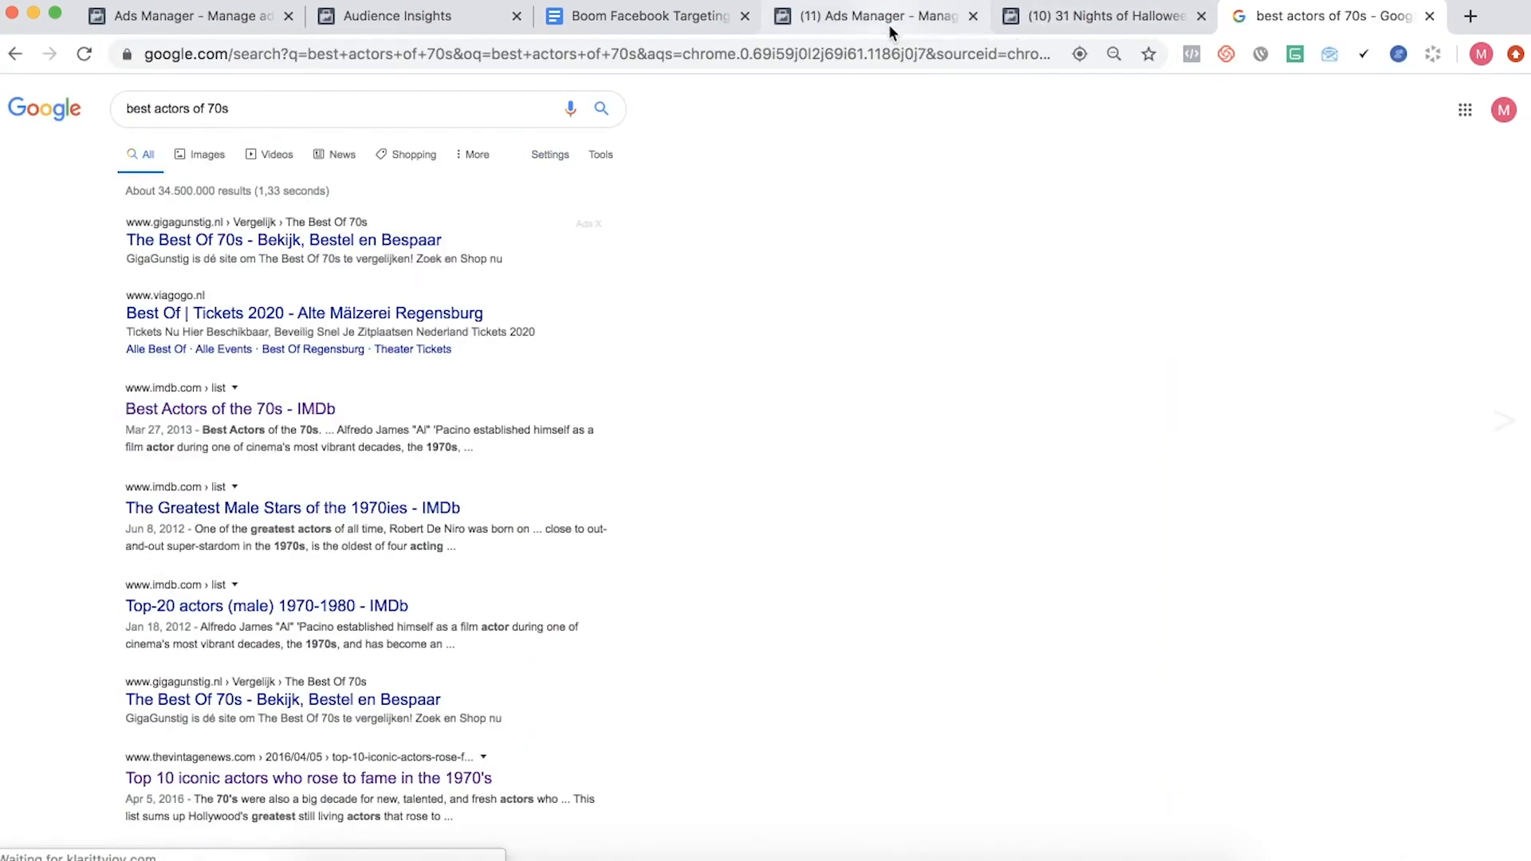
- Switch to Audience Insights and examine the related categories and pages for women interested in John Travolta, glancing at Ads Manager as well
{"action": "left_click", "coordinate": [421, 18]}
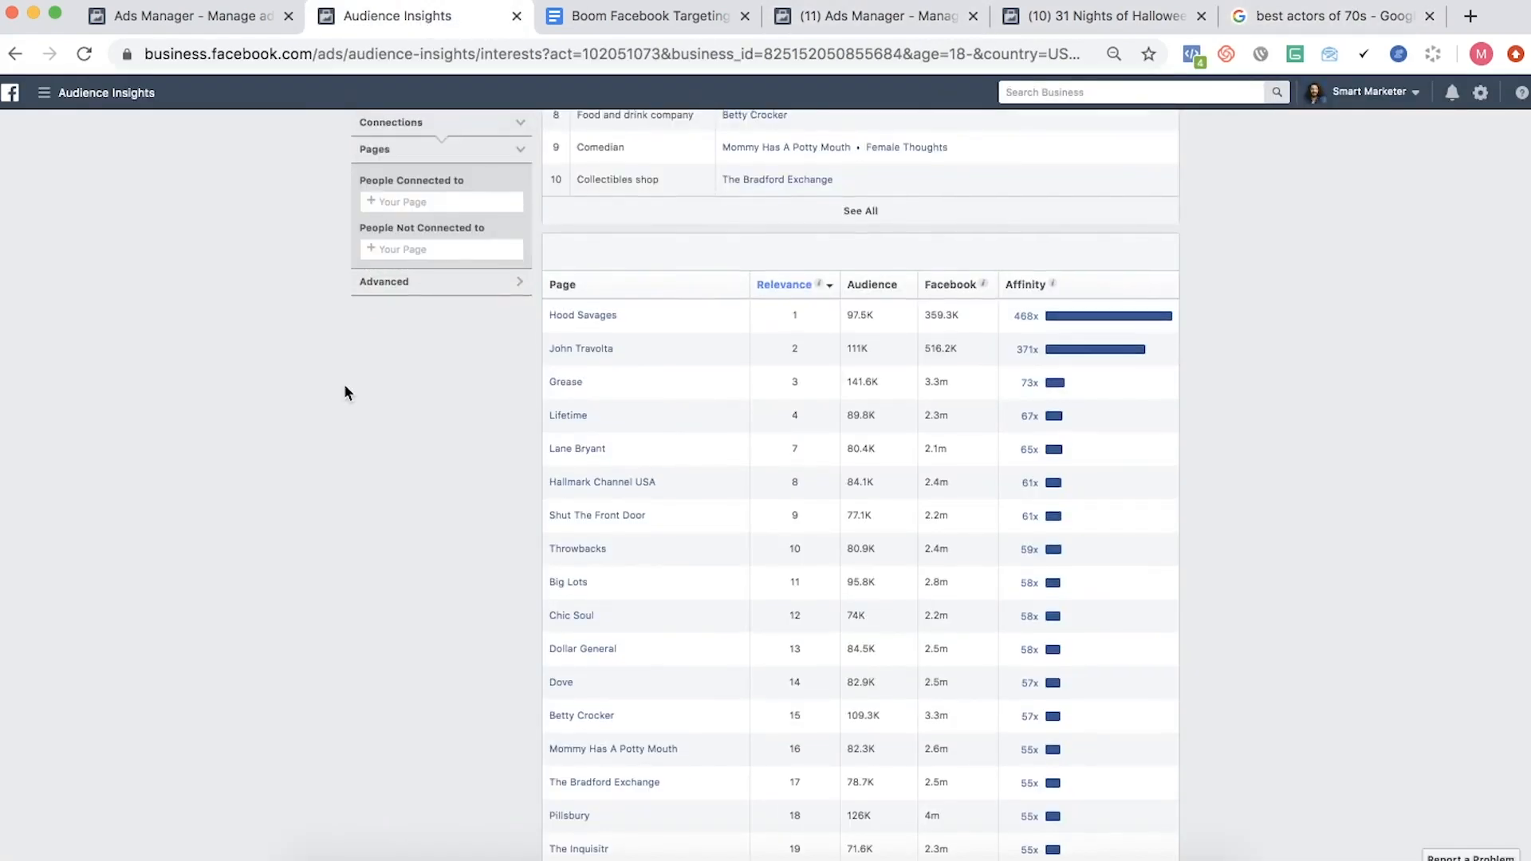
{"action": "scroll", "coordinate": [343, 385], "scroll_direction": "up", "scroll_amount": 2}
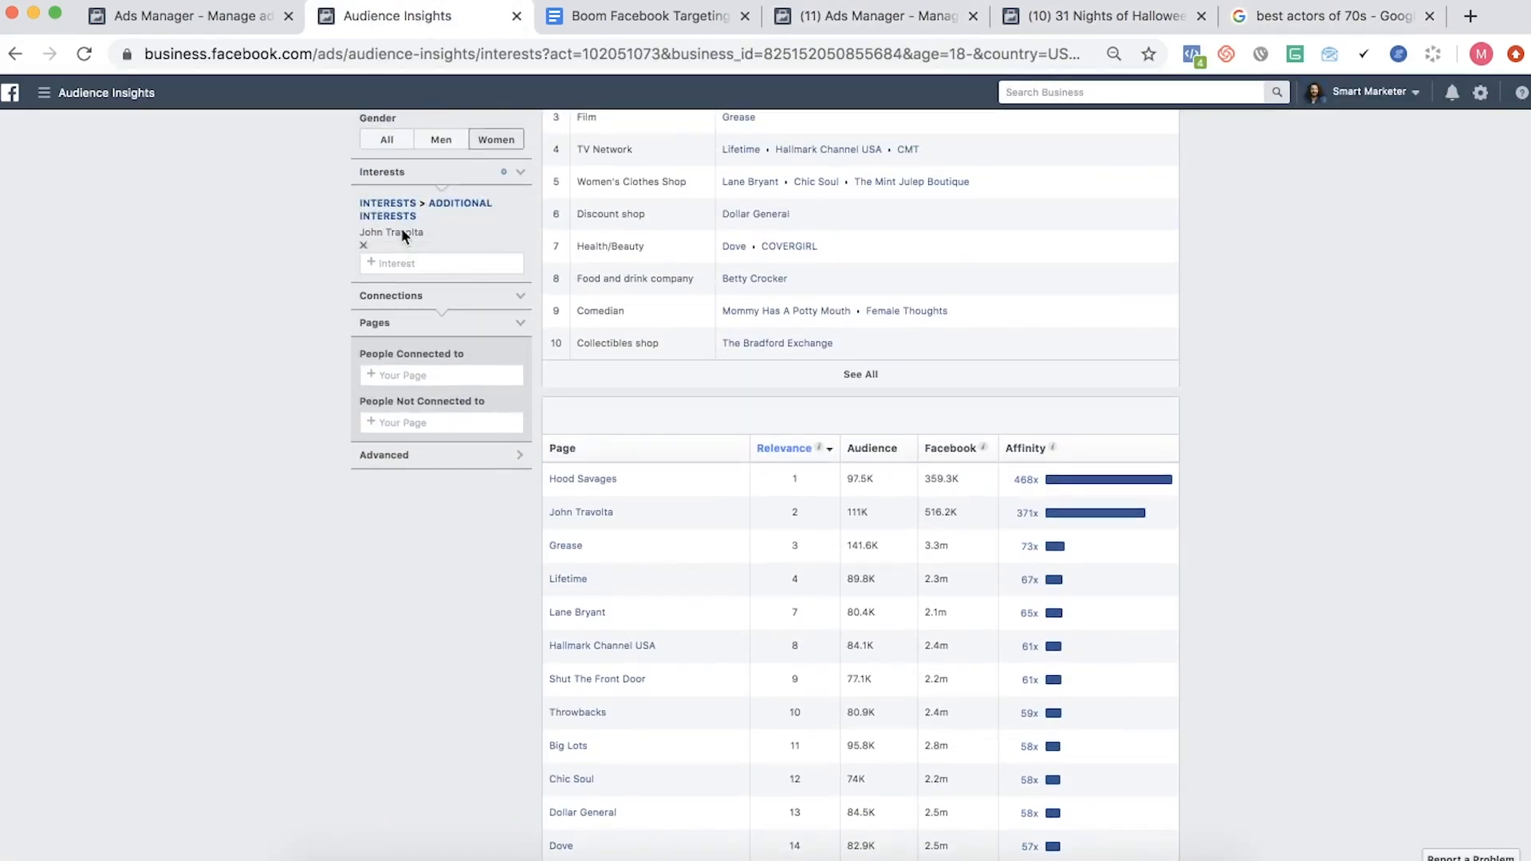
{"action": "scroll", "coordinate": [401, 228], "scroll_direction": "down", "scroll_amount": 2}
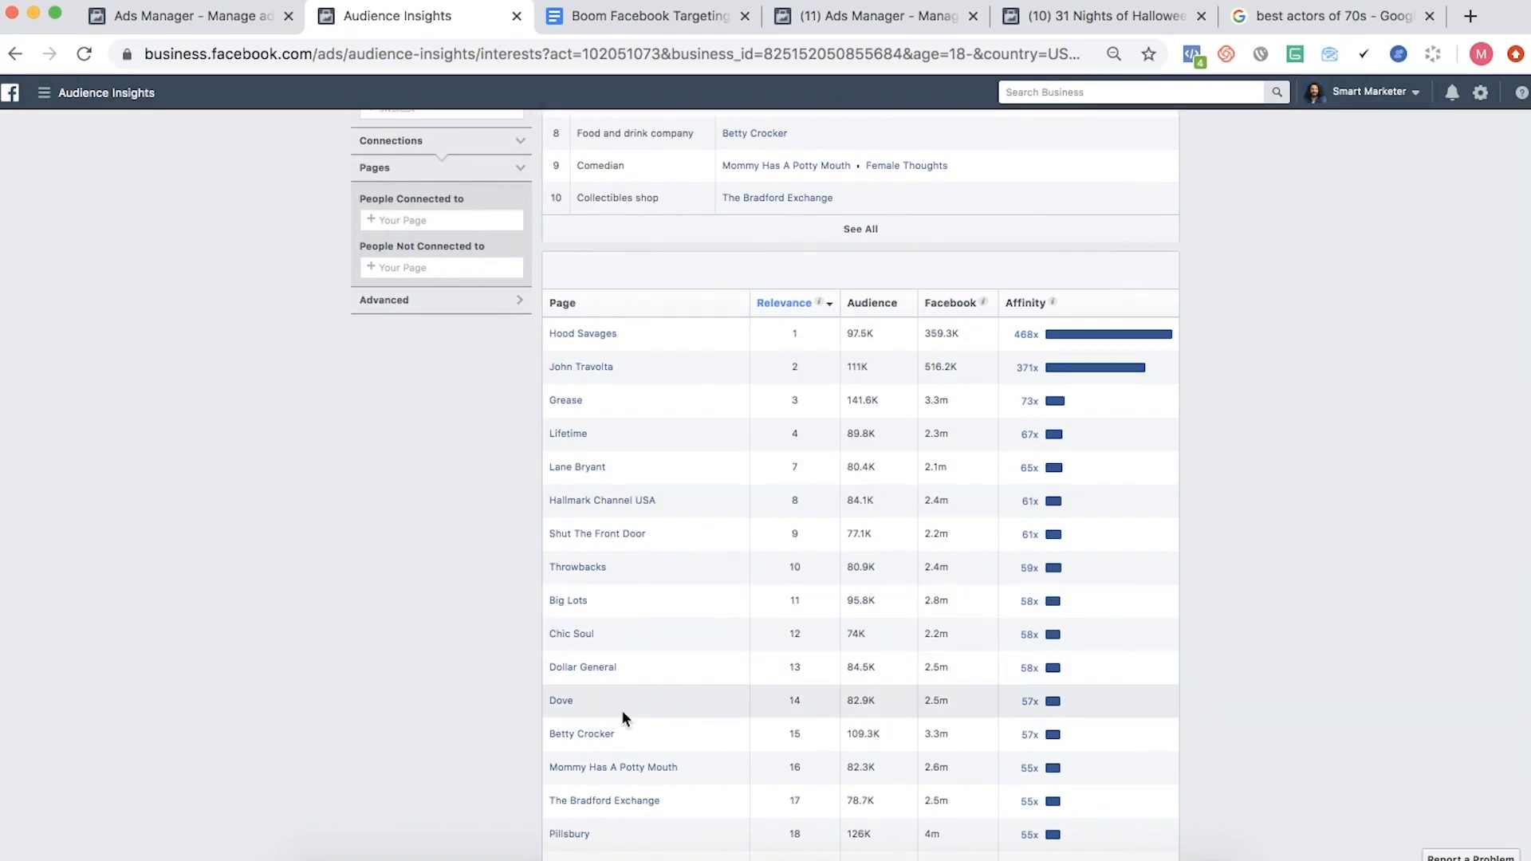
{"action": "scroll", "coordinate": [620, 710], "scroll_direction": "down", "scroll_amount": 3}
{"action": "scroll", "coordinate": [622, 710], "scroll_direction": "up", "scroll_amount": 5}
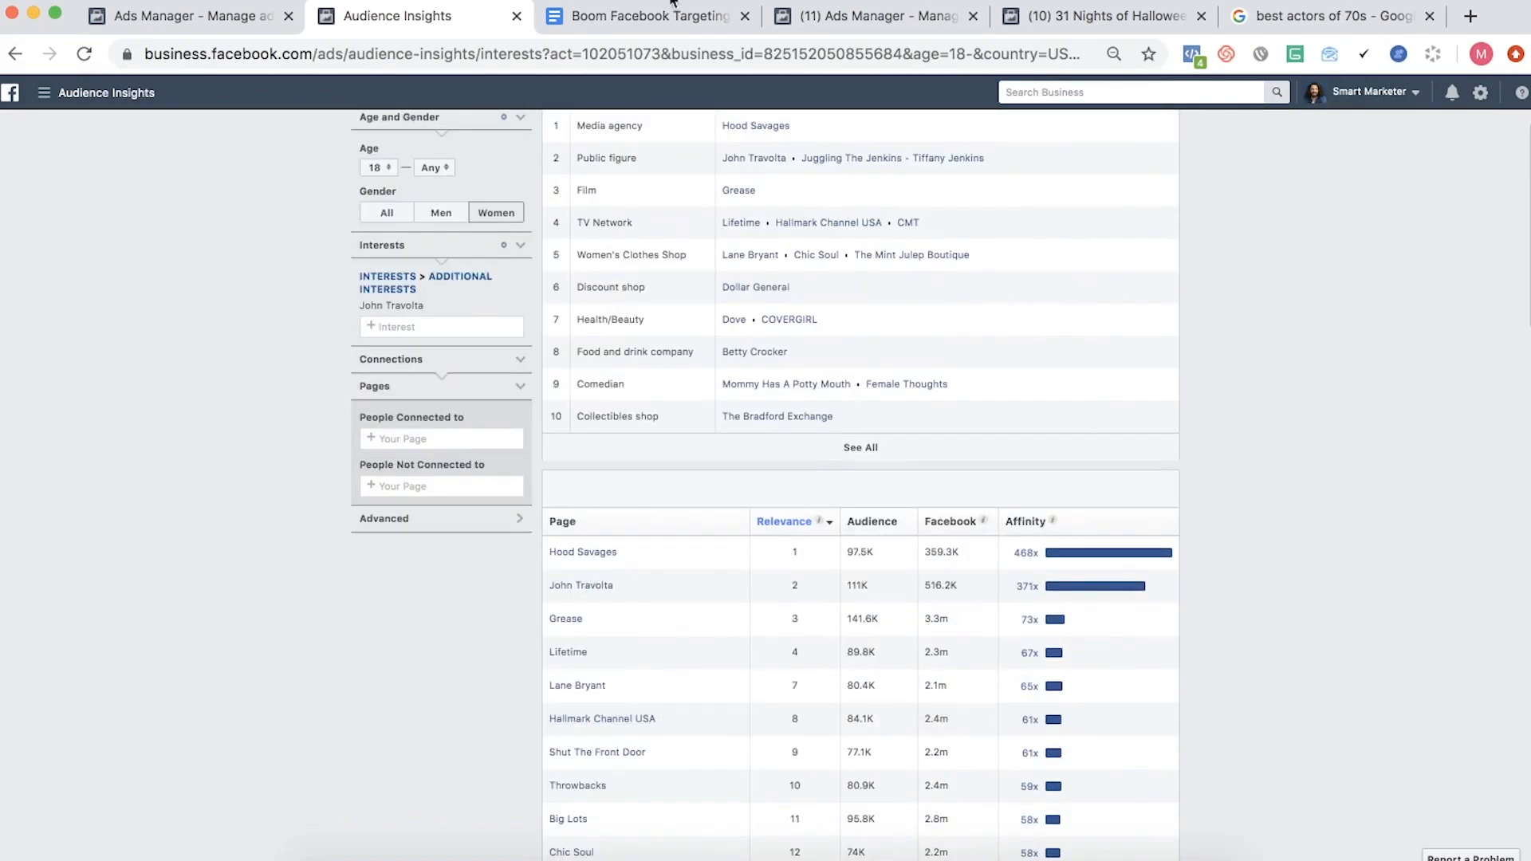
{"action": "left_click", "coordinate": [223, 28]}
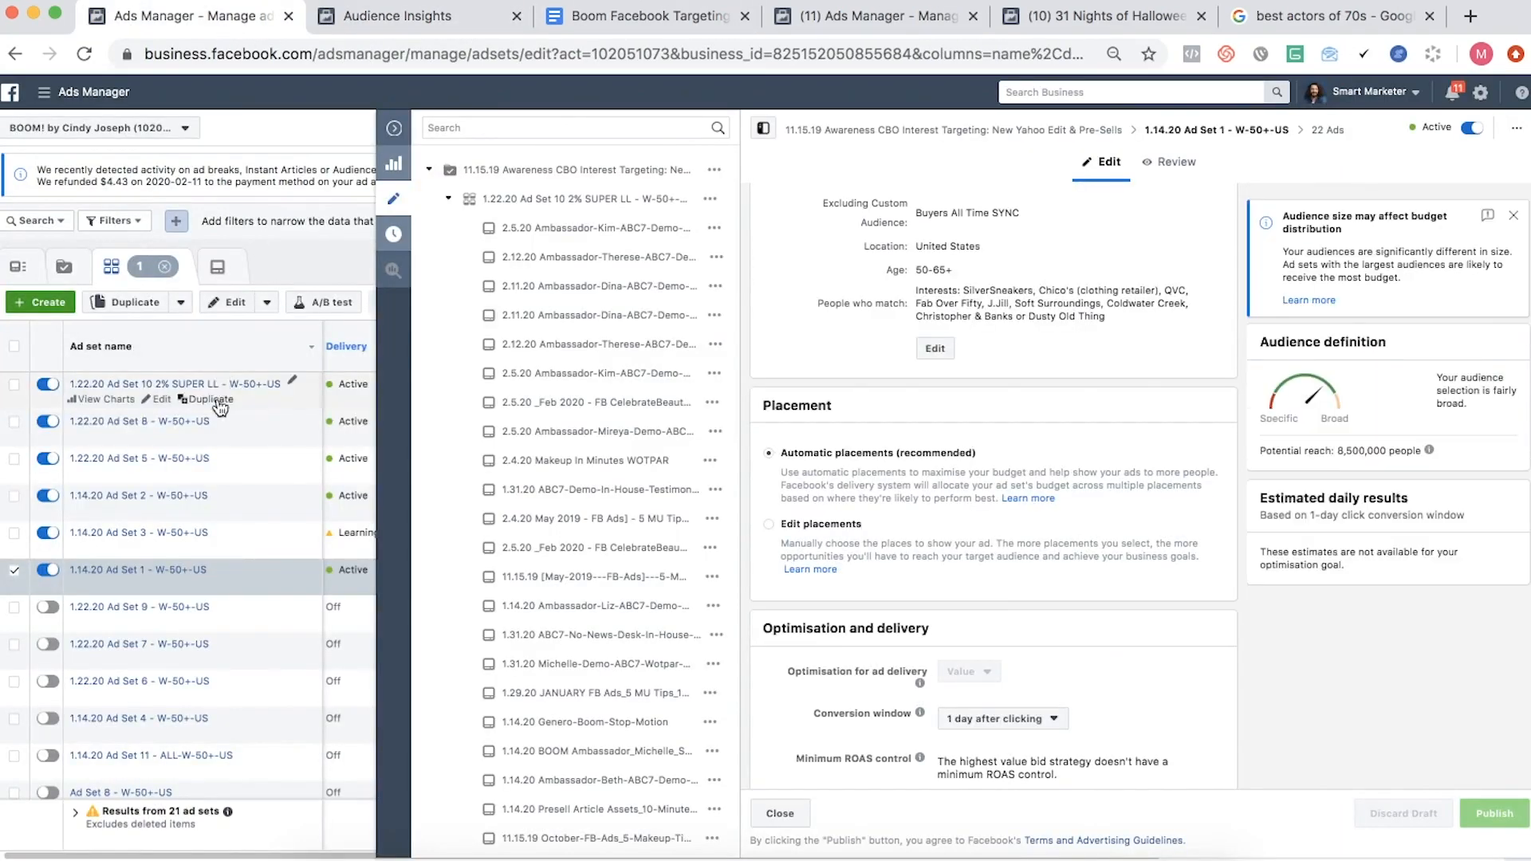
{"action": "left_click", "coordinate": [438, 26]}
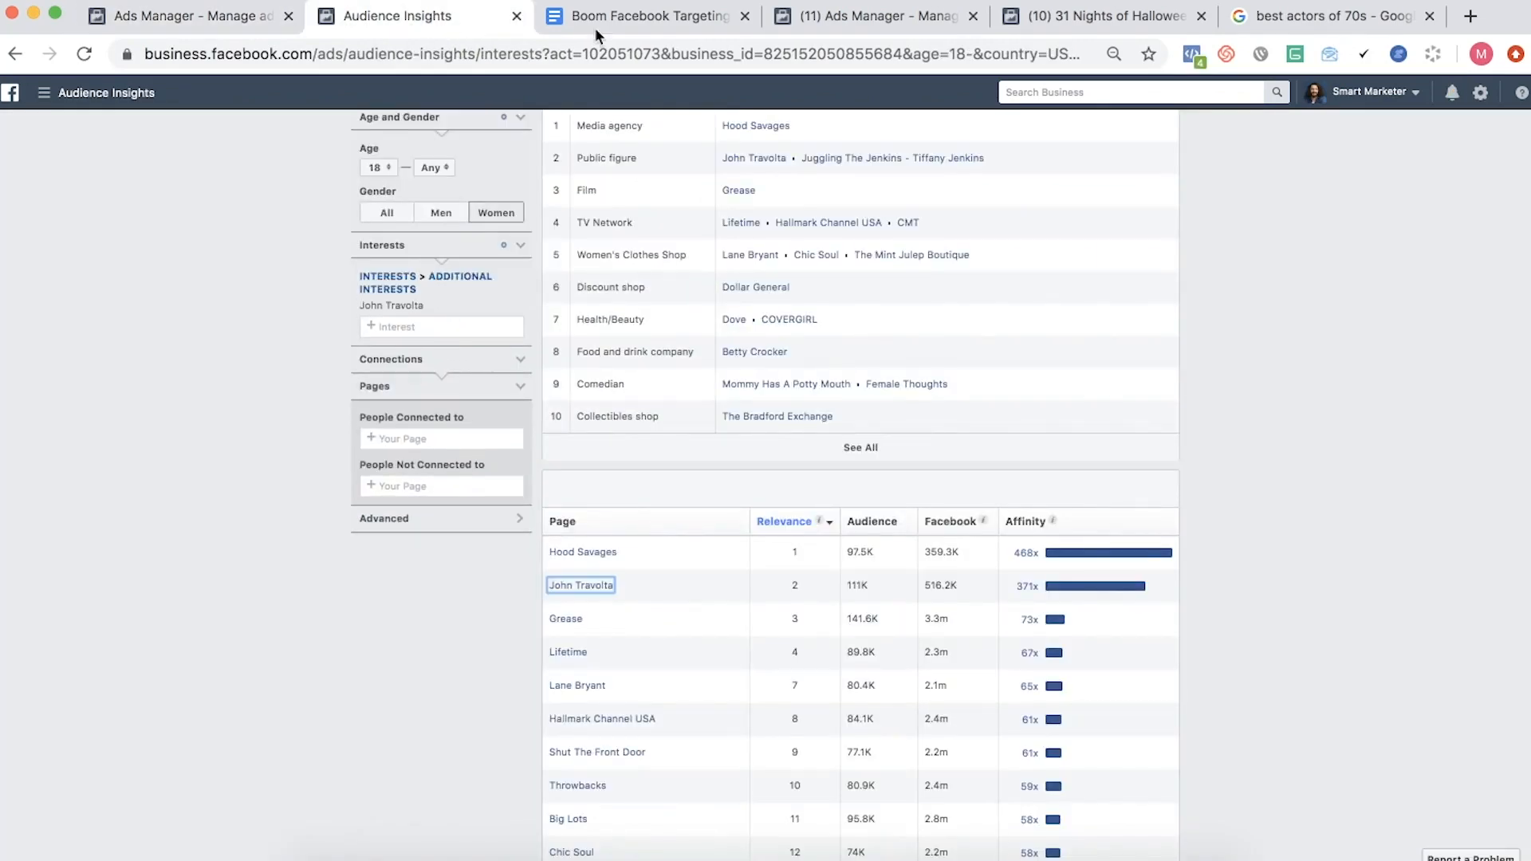
- Switch to the Boom Facebook Targeting document and skim the 2020 interests down to 1970s in music and back
{"action": "left_click", "coordinate": [615, 23]}
{"action": "scroll", "coordinate": [530, 297], "scroll_direction": "down", "scroll_amount": 5}
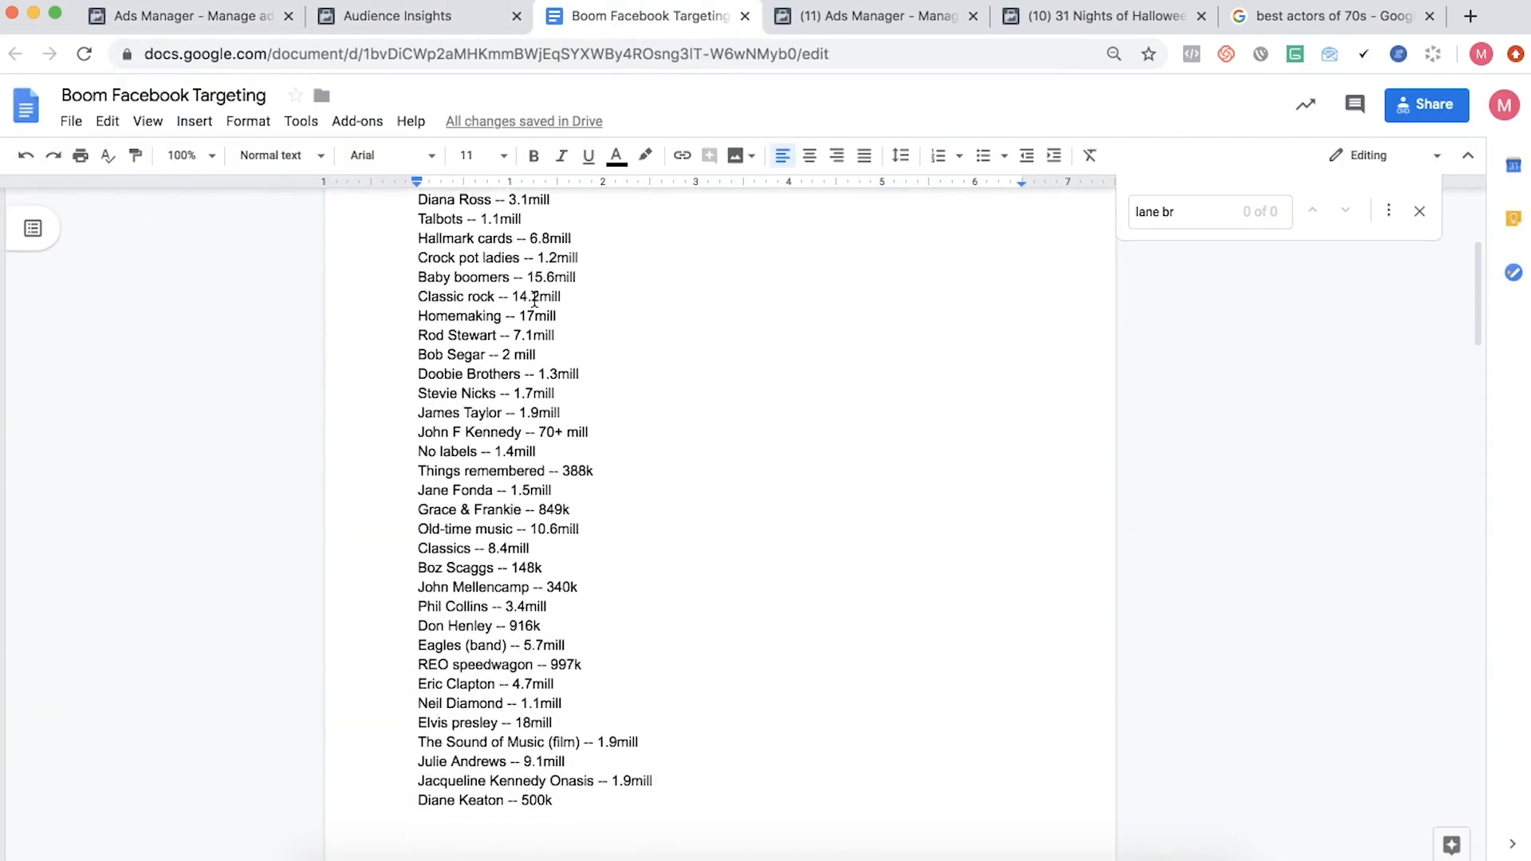
{"action": "scroll", "coordinate": [510, 582], "scroll_direction": "down", "scroll_amount": 3}
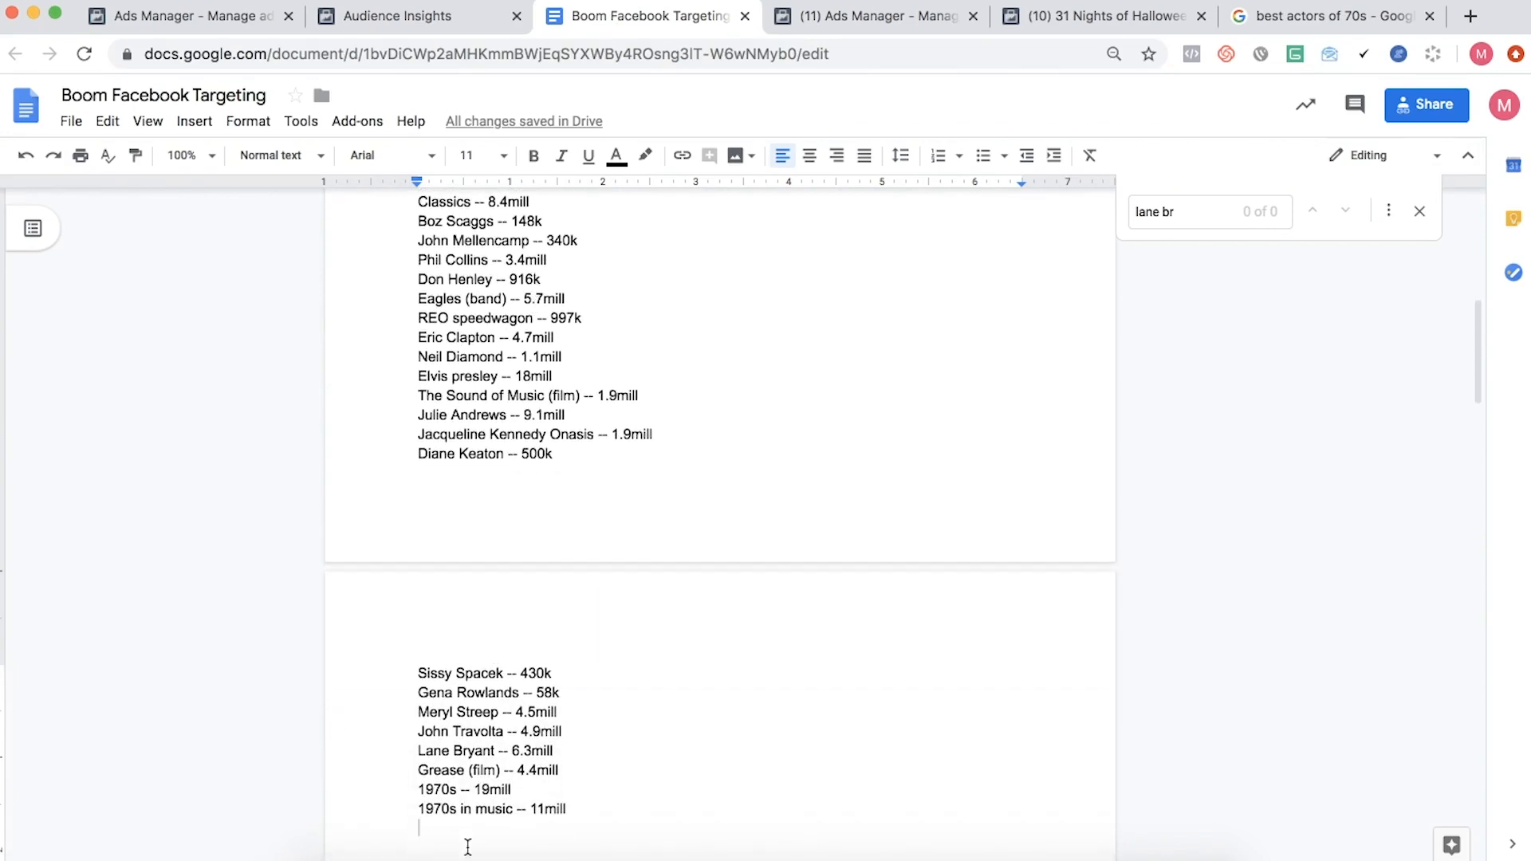
{"action": "scroll", "coordinate": [467, 847], "scroll_direction": "up", "scroll_amount": 1}
{"action": "scroll", "coordinate": [467, 847], "scroll_direction": "up", "scroll_amount": 7}
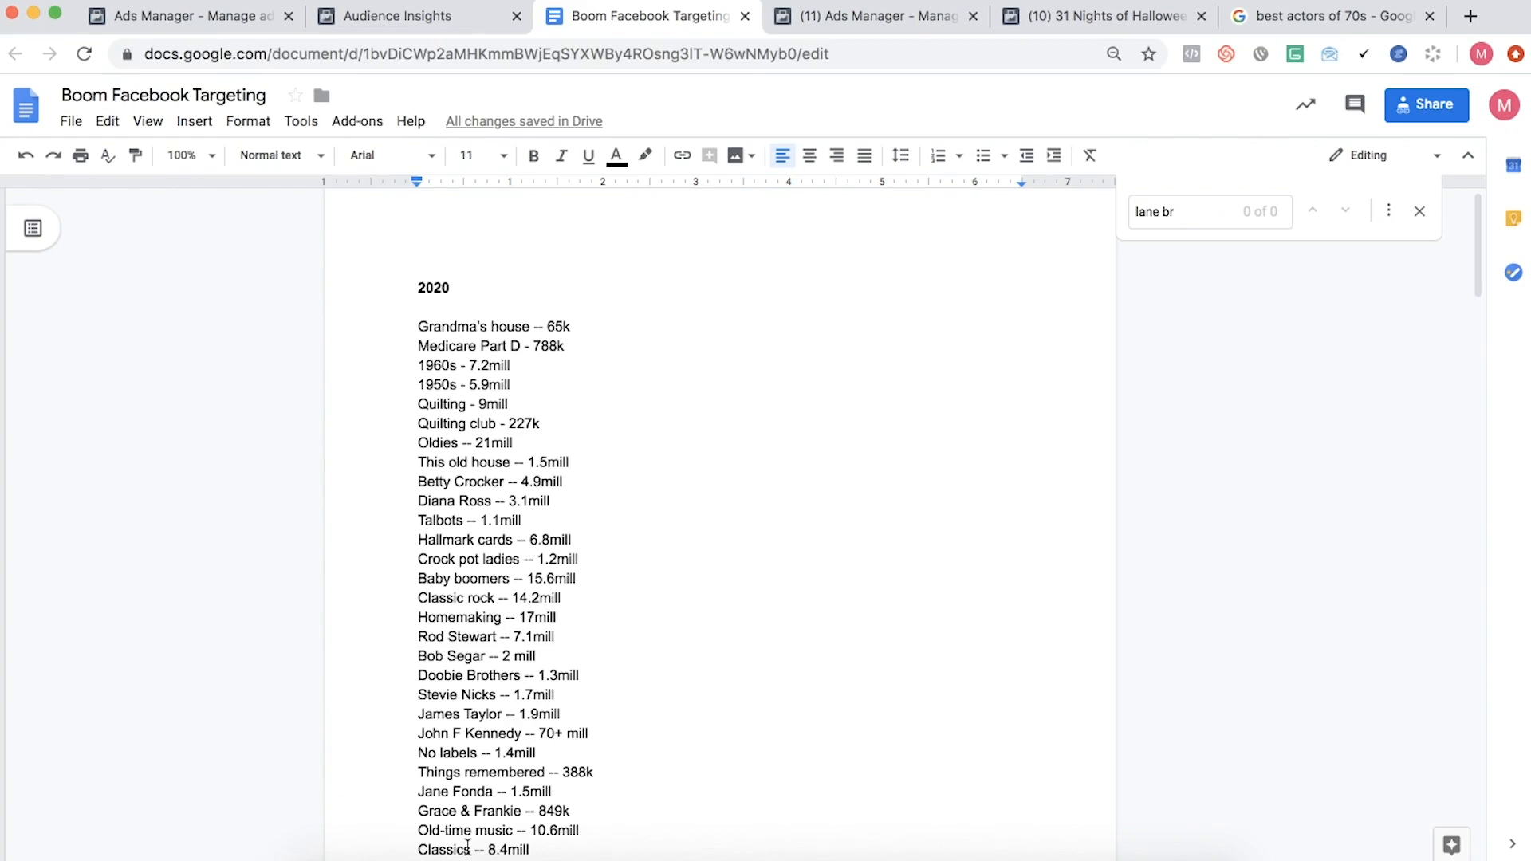
- Switch to Ads Manager and collapse the ad set editing pane to view the ad set performance table
{"action": "left_click", "coordinate": [182, 17]}
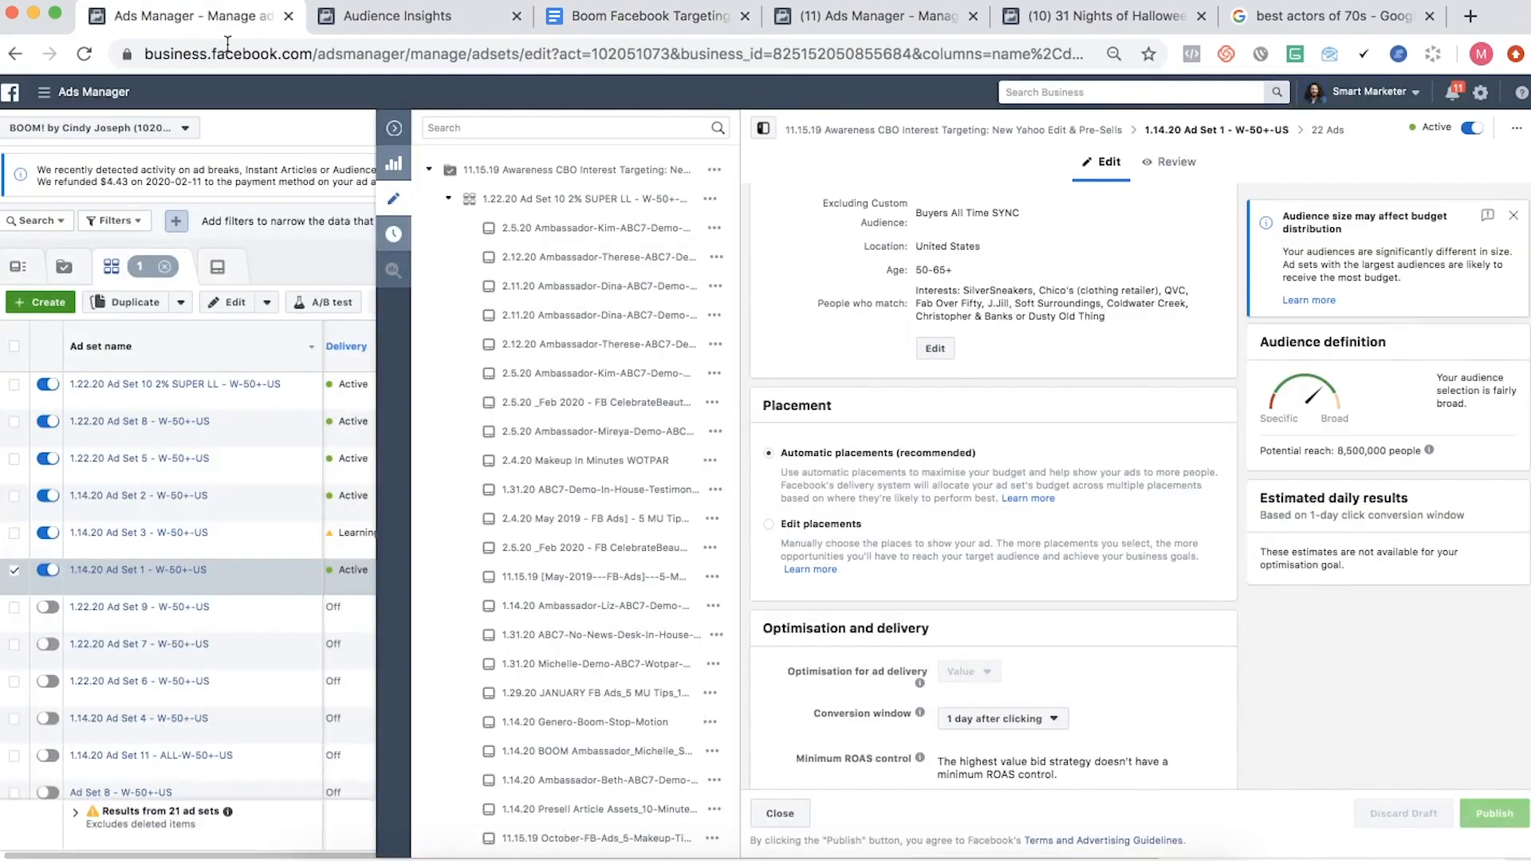
{"action": "left_click", "coordinate": [394, 127]}
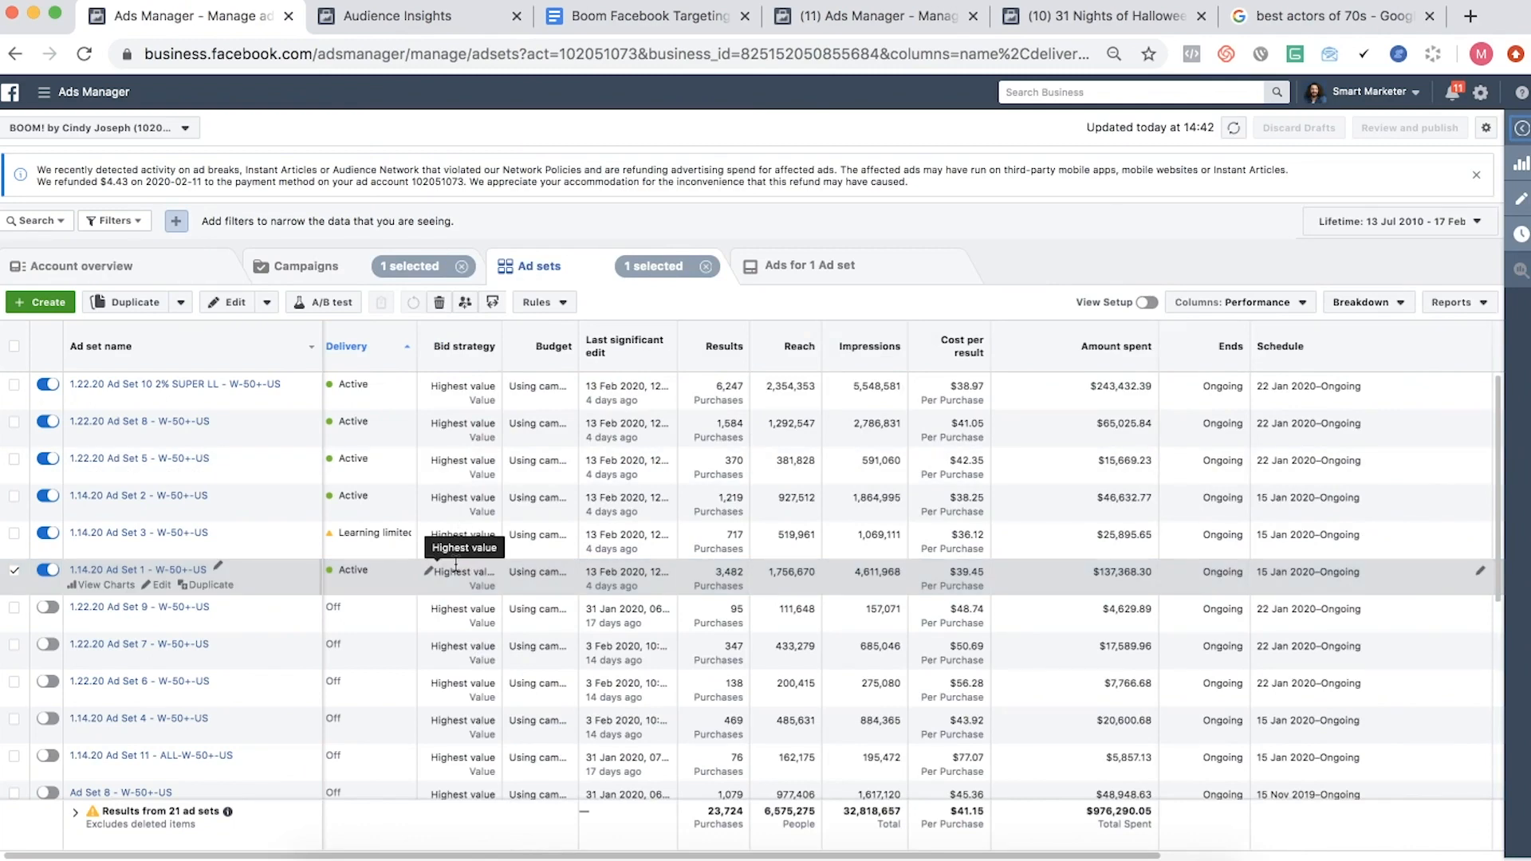
- Return to the Boom Facebook Targeting document and scan from the 2020 interests to the start of the 2019 list and back
{"action": "left_click", "coordinate": [579, 14]}
{"action": "scroll", "coordinate": [560, 295], "scroll_direction": "down", "scroll_amount": 3}
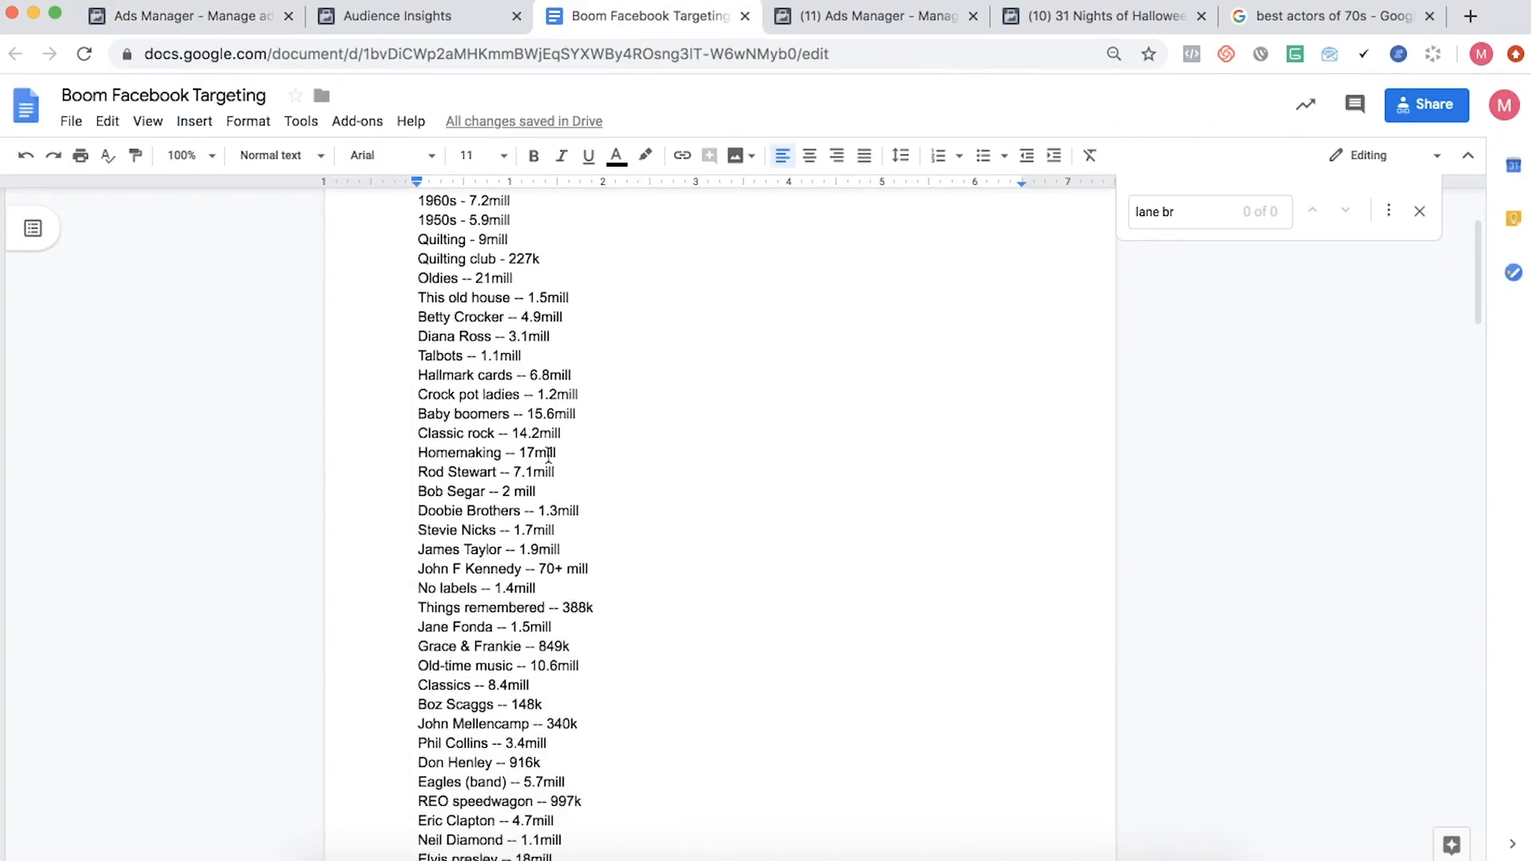
{"action": "scroll", "coordinate": [548, 455], "scroll_direction": "down", "scroll_amount": 5}
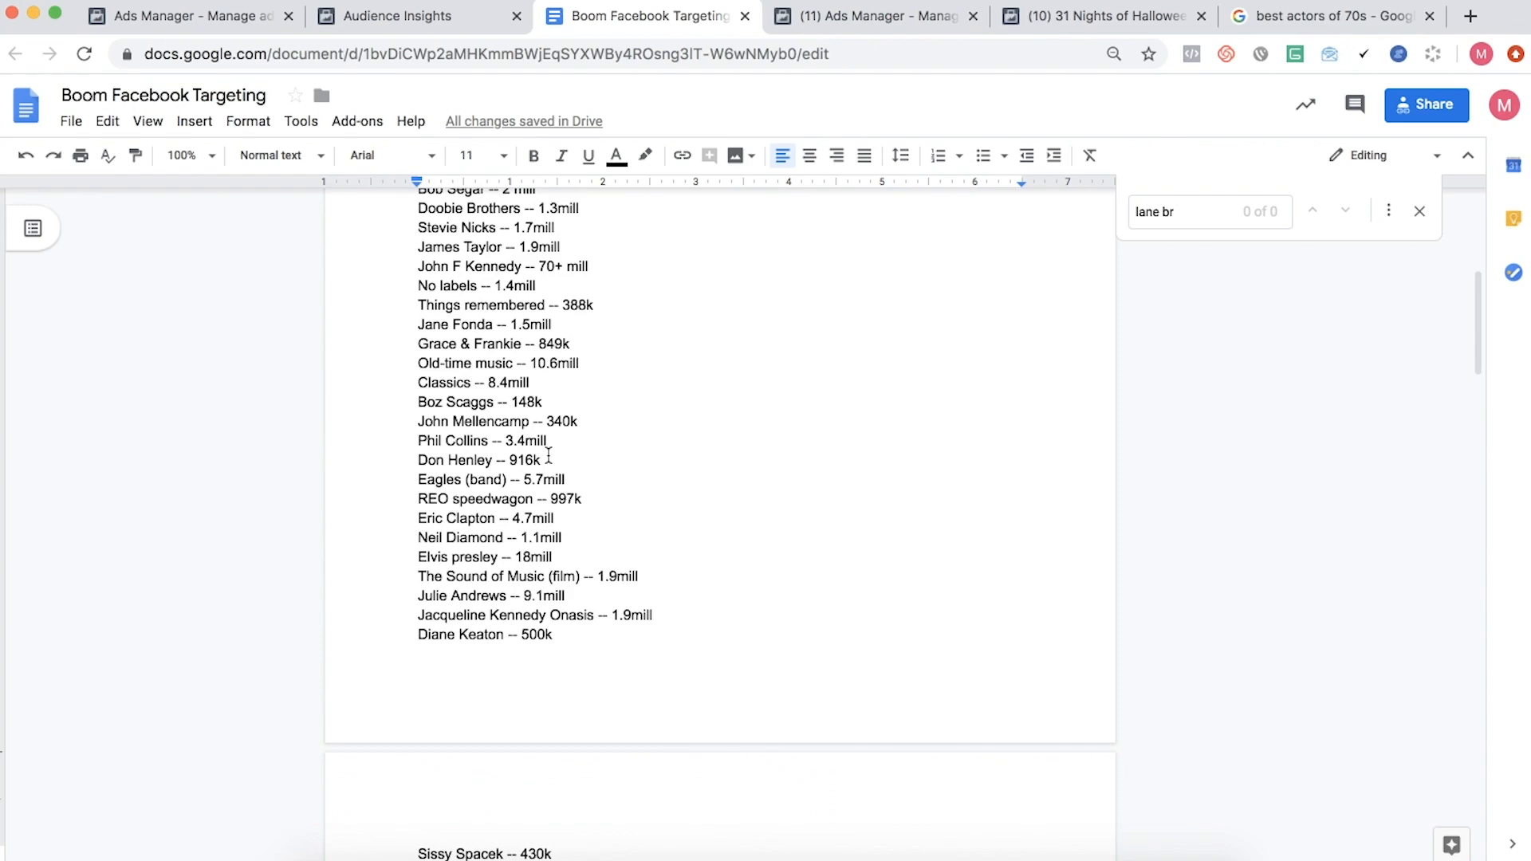
{"action": "scroll", "coordinate": [549, 456], "scroll_direction": "down", "scroll_amount": 8}
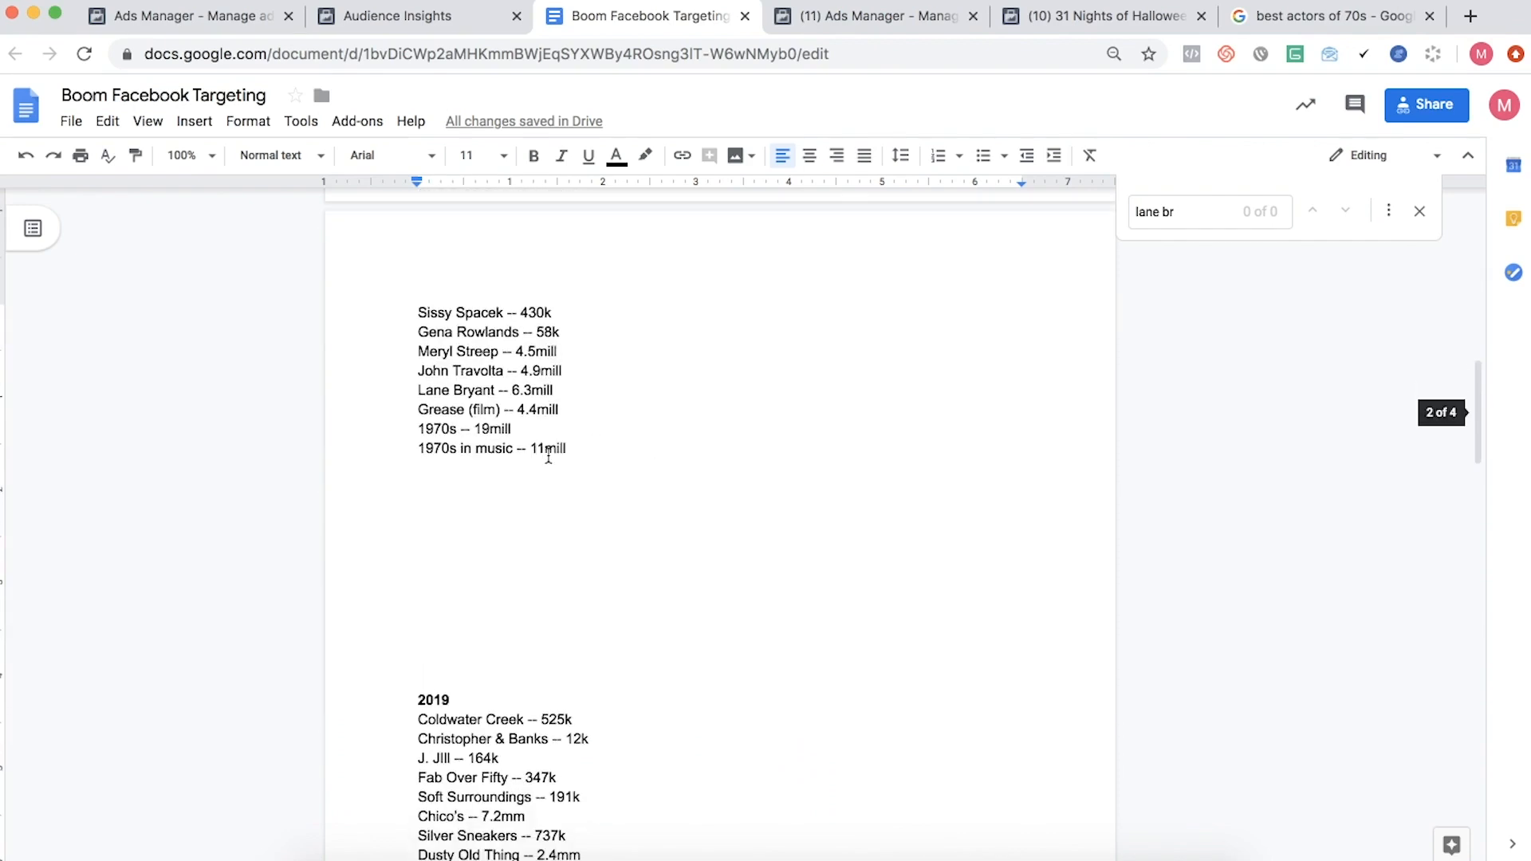
{"action": "scroll", "coordinate": [548, 456], "scroll_direction": "up", "scroll_amount": 6}
{"action": "scroll", "coordinate": [549, 456], "scroll_direction": "up", "scroll_amount": 9}
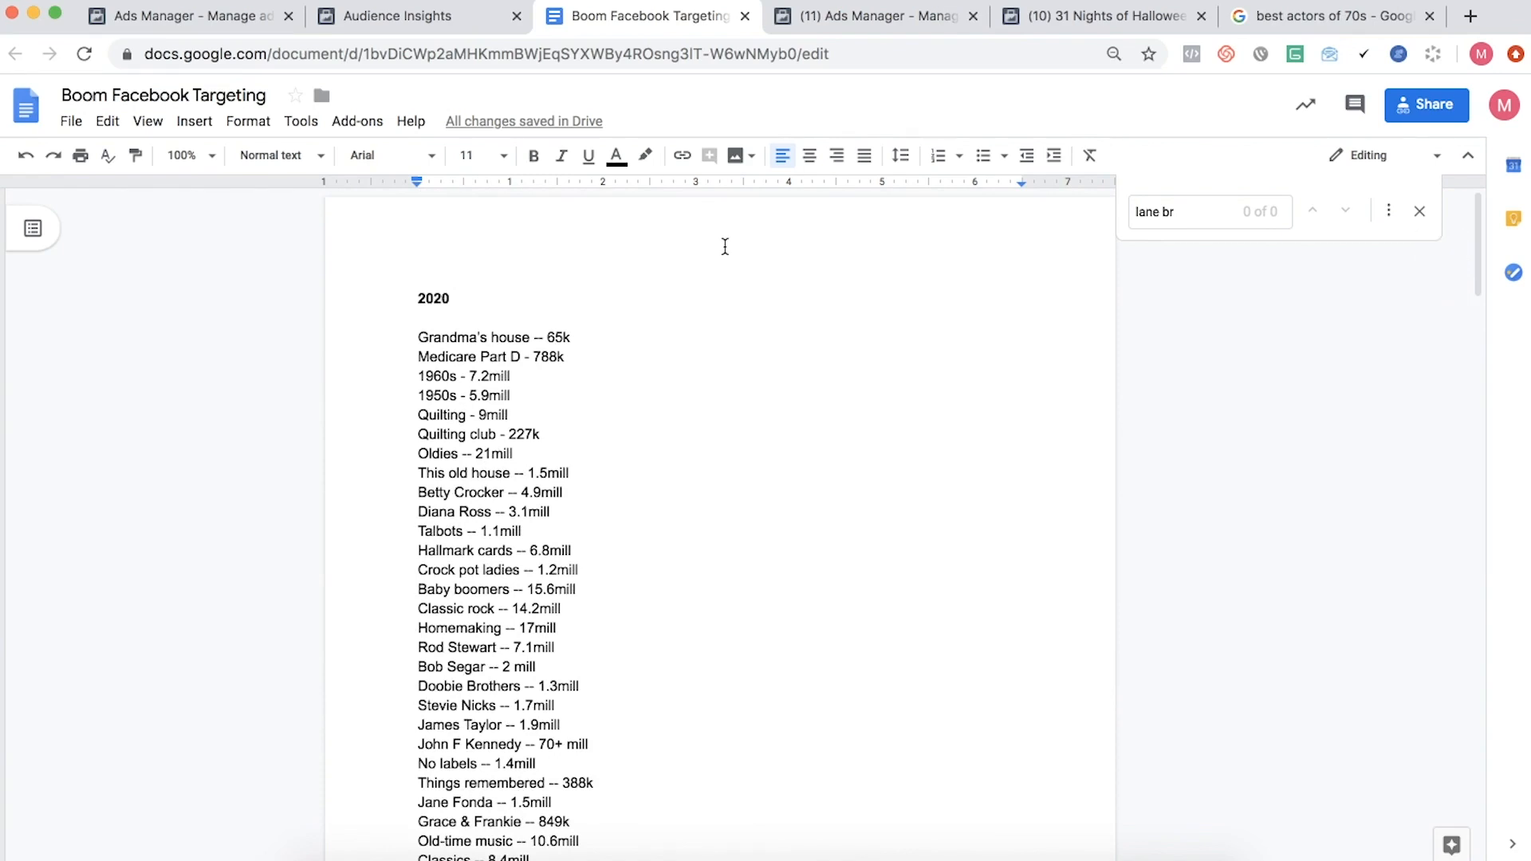
{"action": "left_click", "coordinate": [959, 4]}
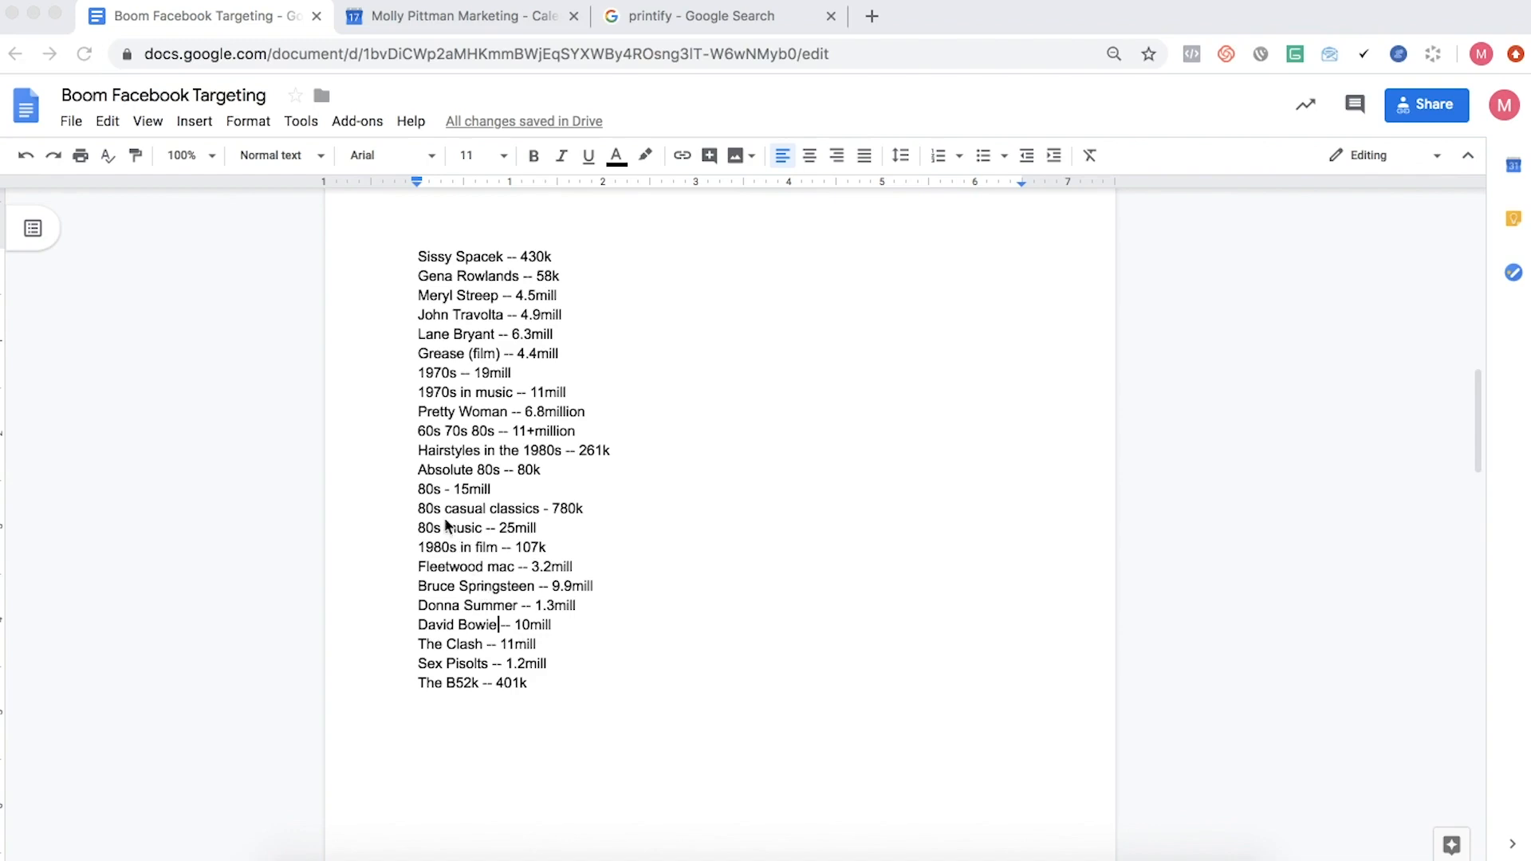
- Review the added entries from 60s 70s 80s to 80s casual classics, highlighting the 60s 70s 80s line
{"action": "left_click", "coordinate": [410, 427]}
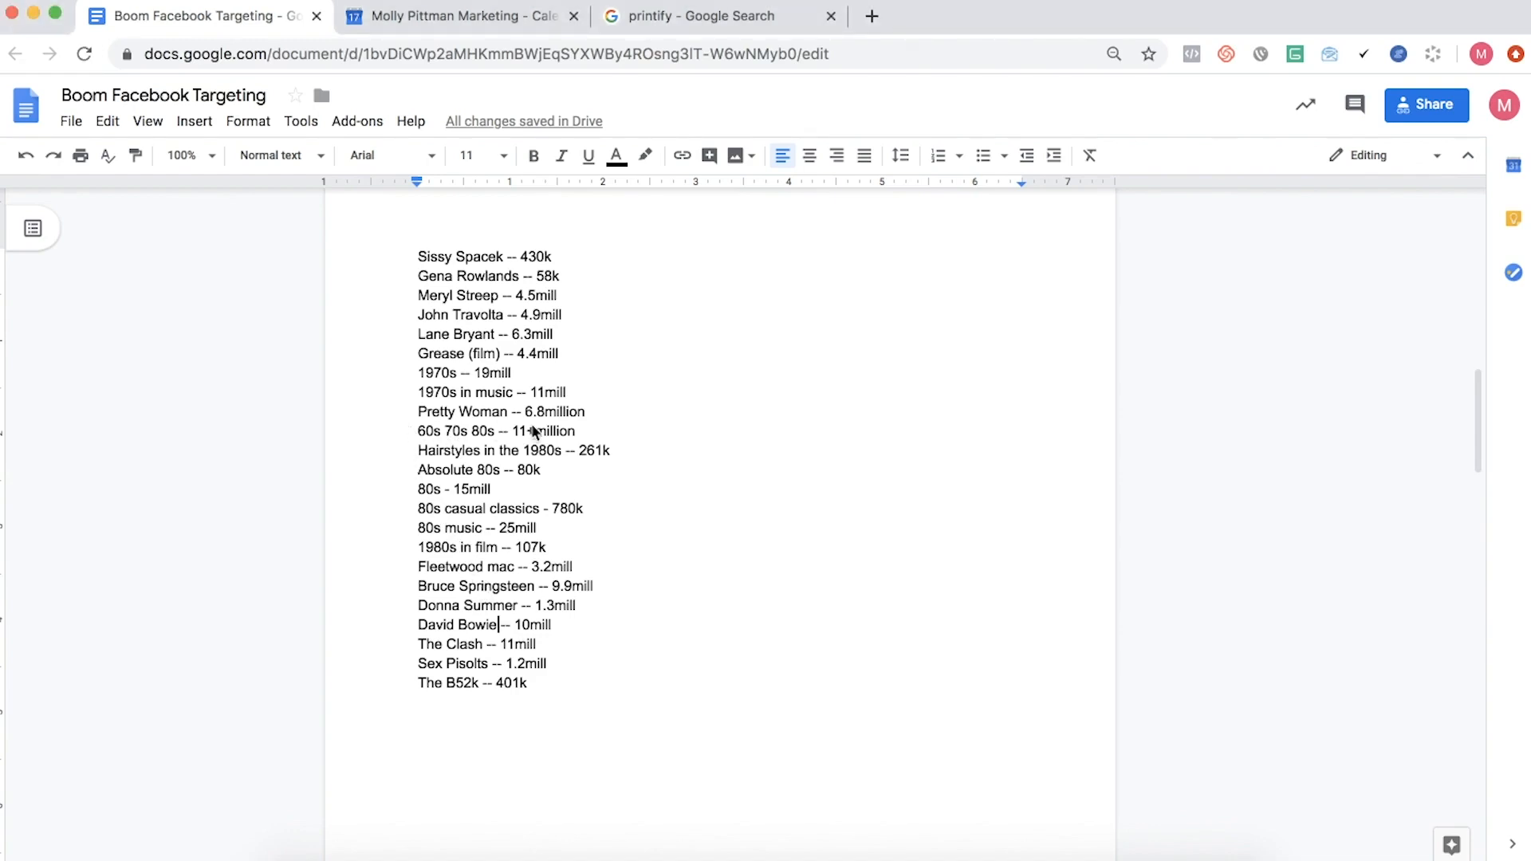
{"action": "left_click_drag", "start_coordinate": [416, 430], "coordinate": [668, 428]}
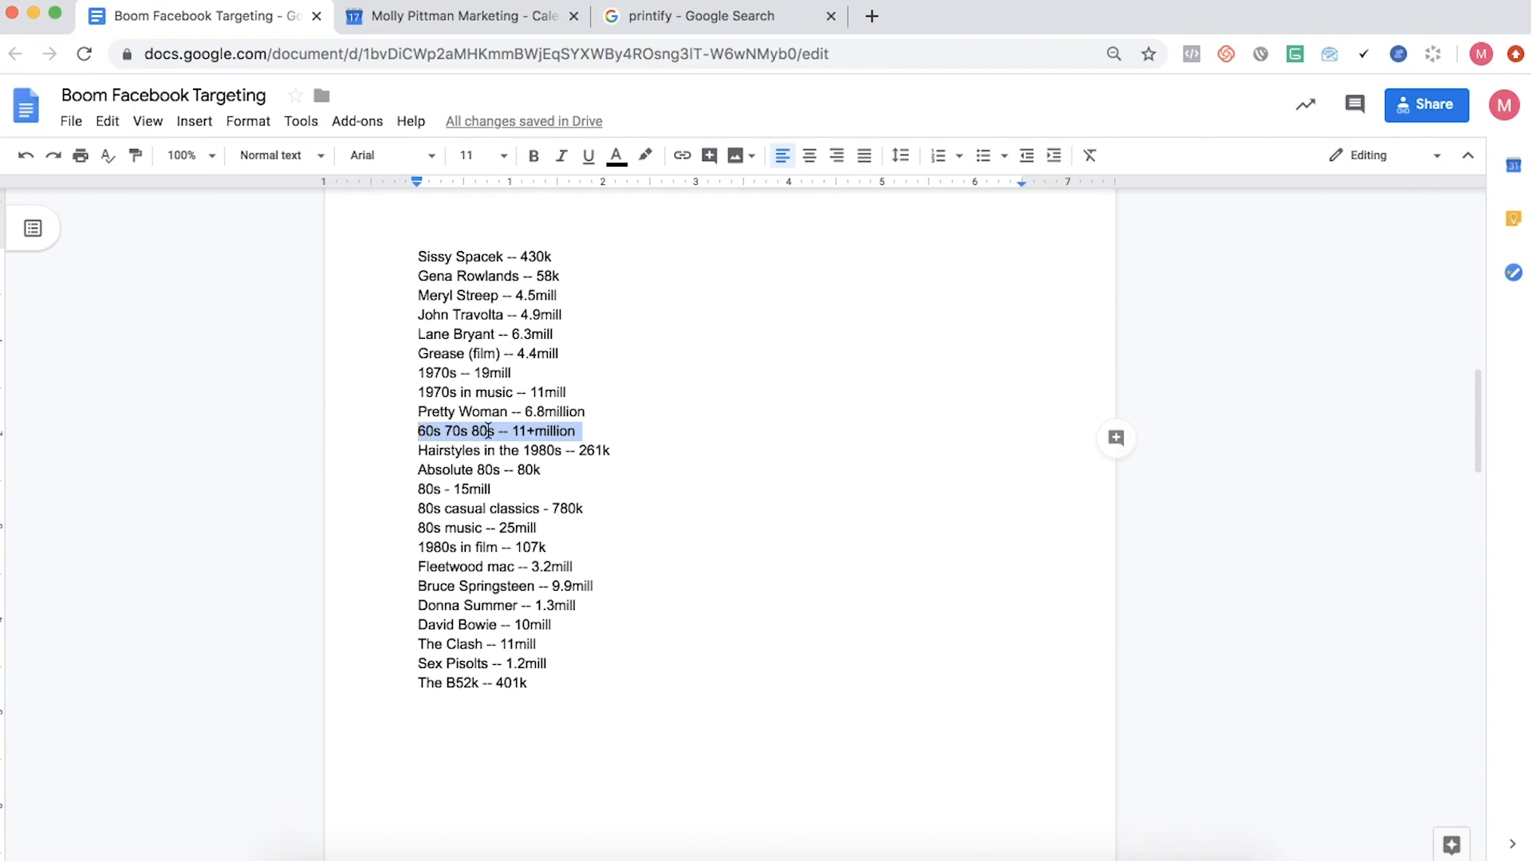
{"action": "left_click", "coordinate": [490, 432]}
{"action": "left_click", "coordinate": [548, 452]}
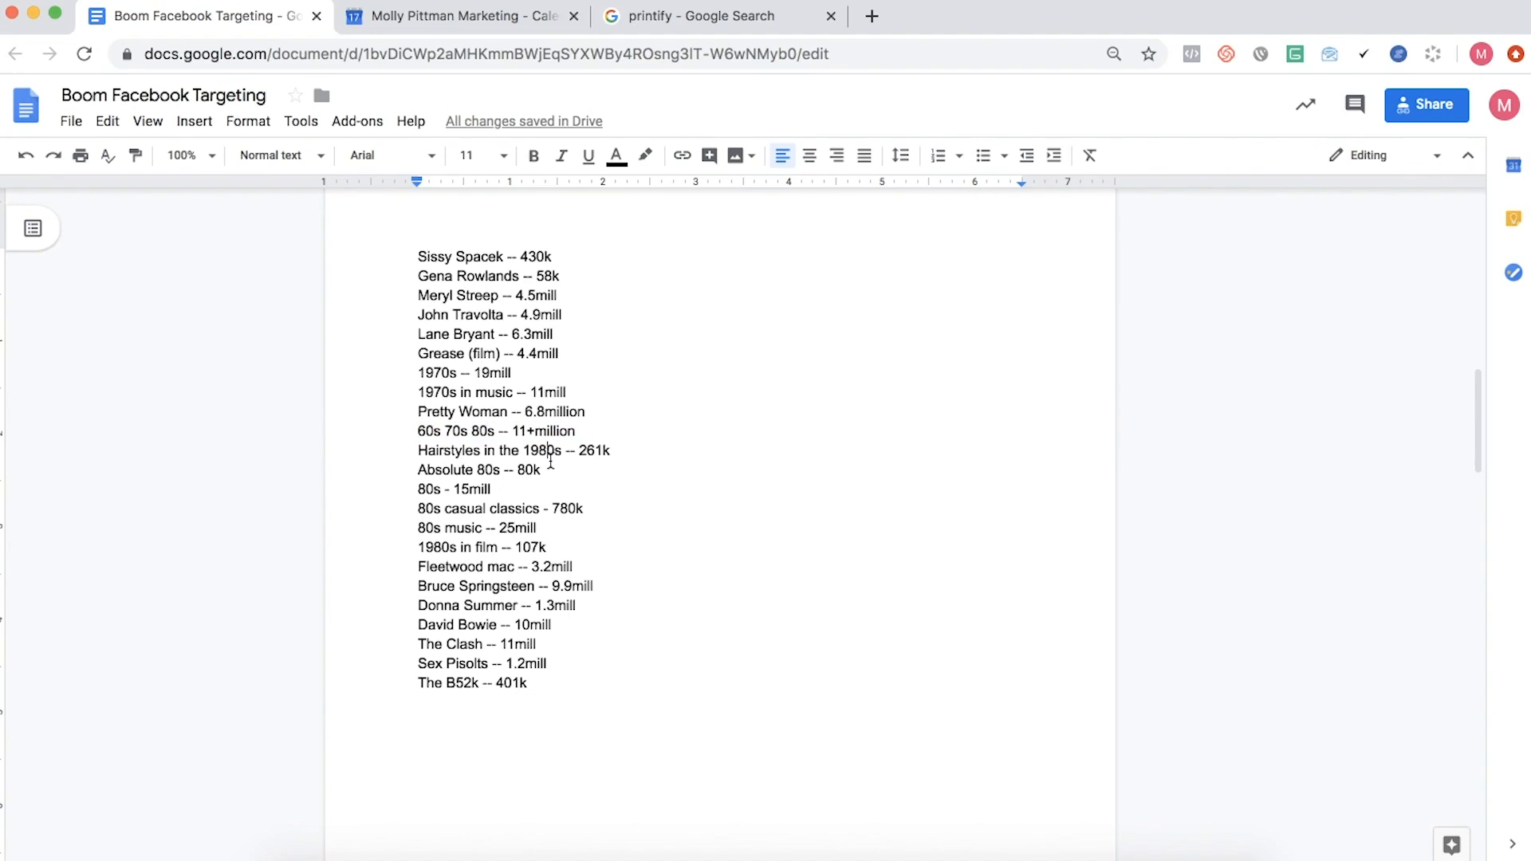
{"action": "left_click_drag", "start_coordinate": [420, 451], "coordinate": [565, 440]}
{"action": "left_click", "coordinate": [544, 456]}
{"action": "double_click", "coordinate": [471, 476]}
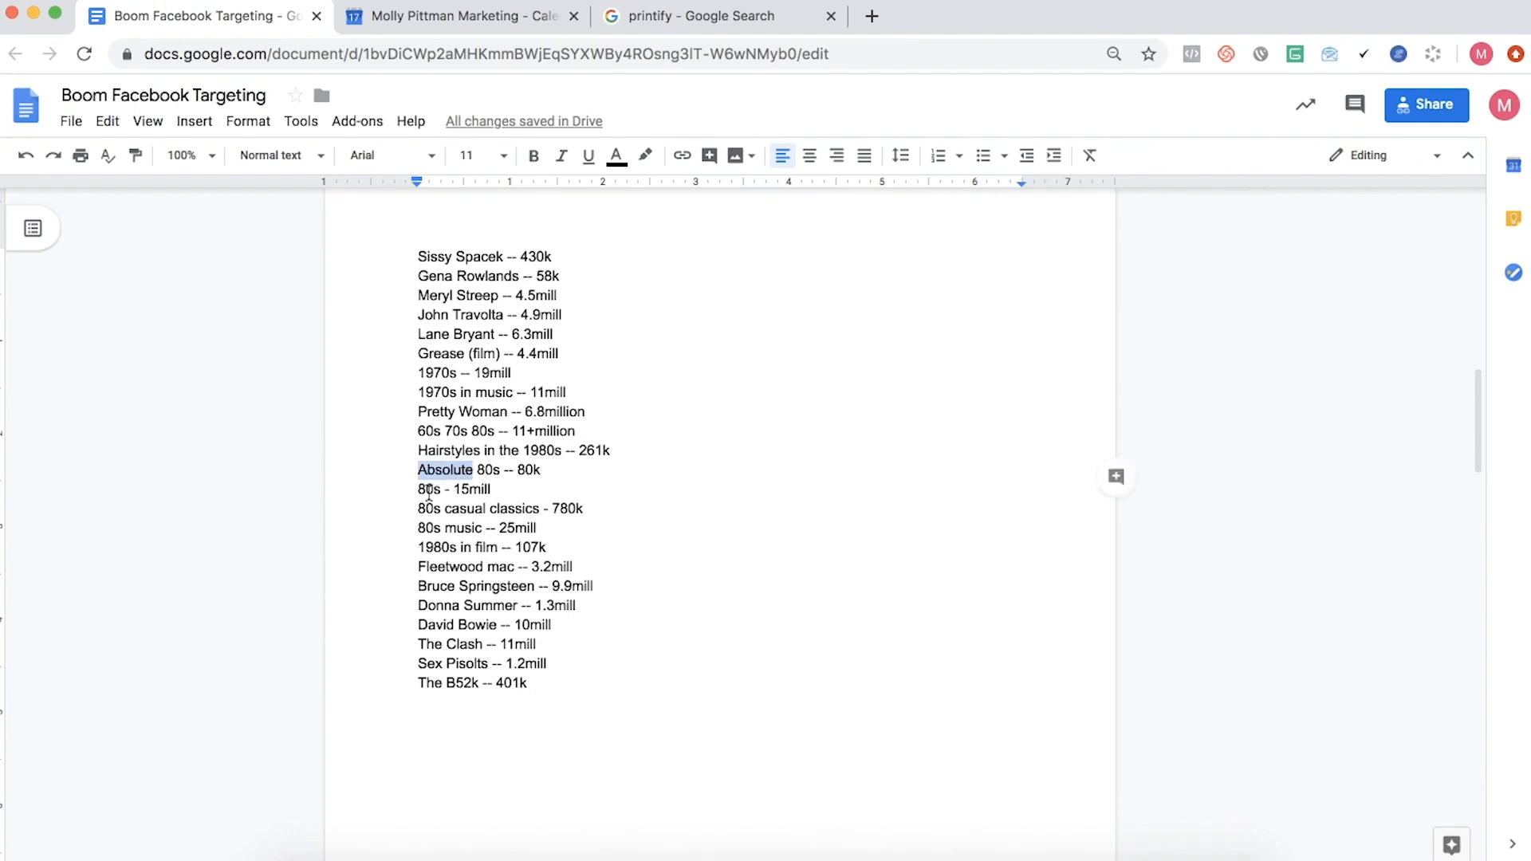
{"action": "left_click", "coordinate": [428, 490]}
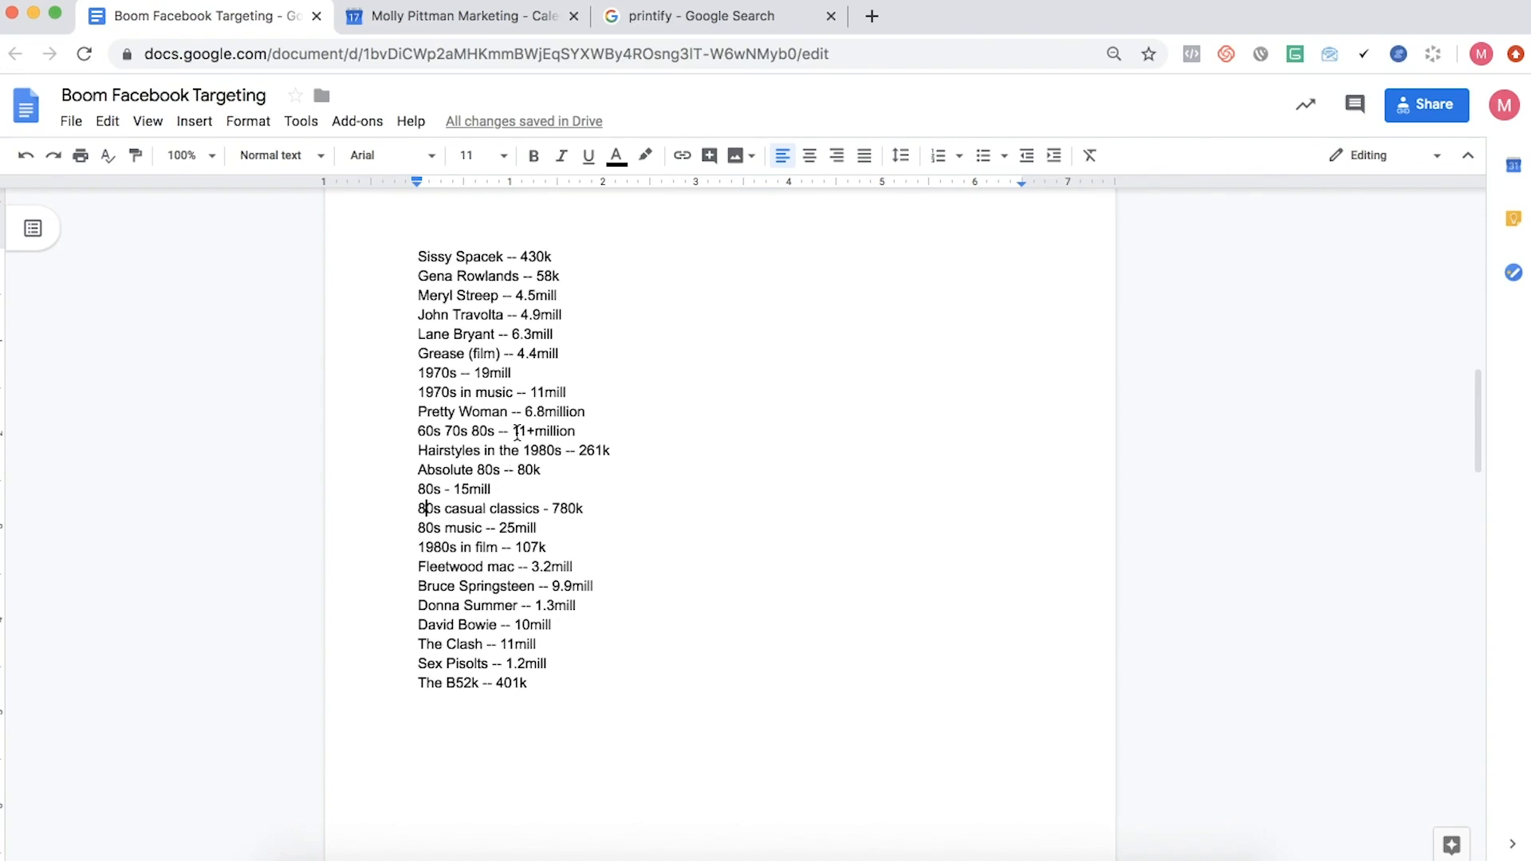
- Revisit the 60s 70s 80s entry and highlight it together with the Pretty Woman line
{"action": "triple_click", "coordinate": [515, 434]}
{"action": "left_click", "coordinate": [532, 496]}
{"action": "left_click_drag", "start_coordinate": [491, 430], "coordinate": [418, 413]}
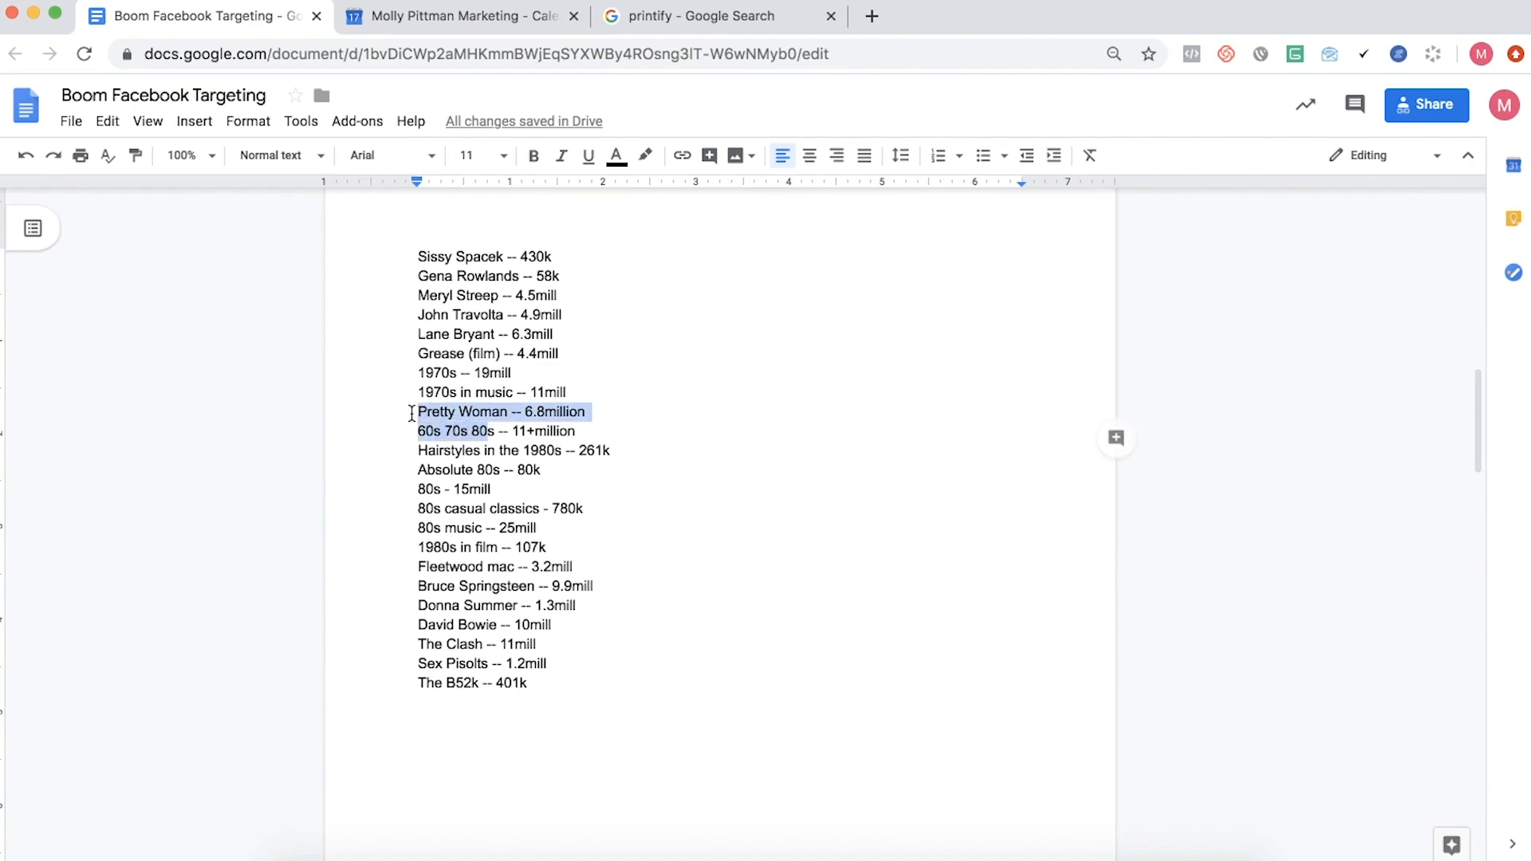
{"action": "left_click", "coordinate": [420, 419]}
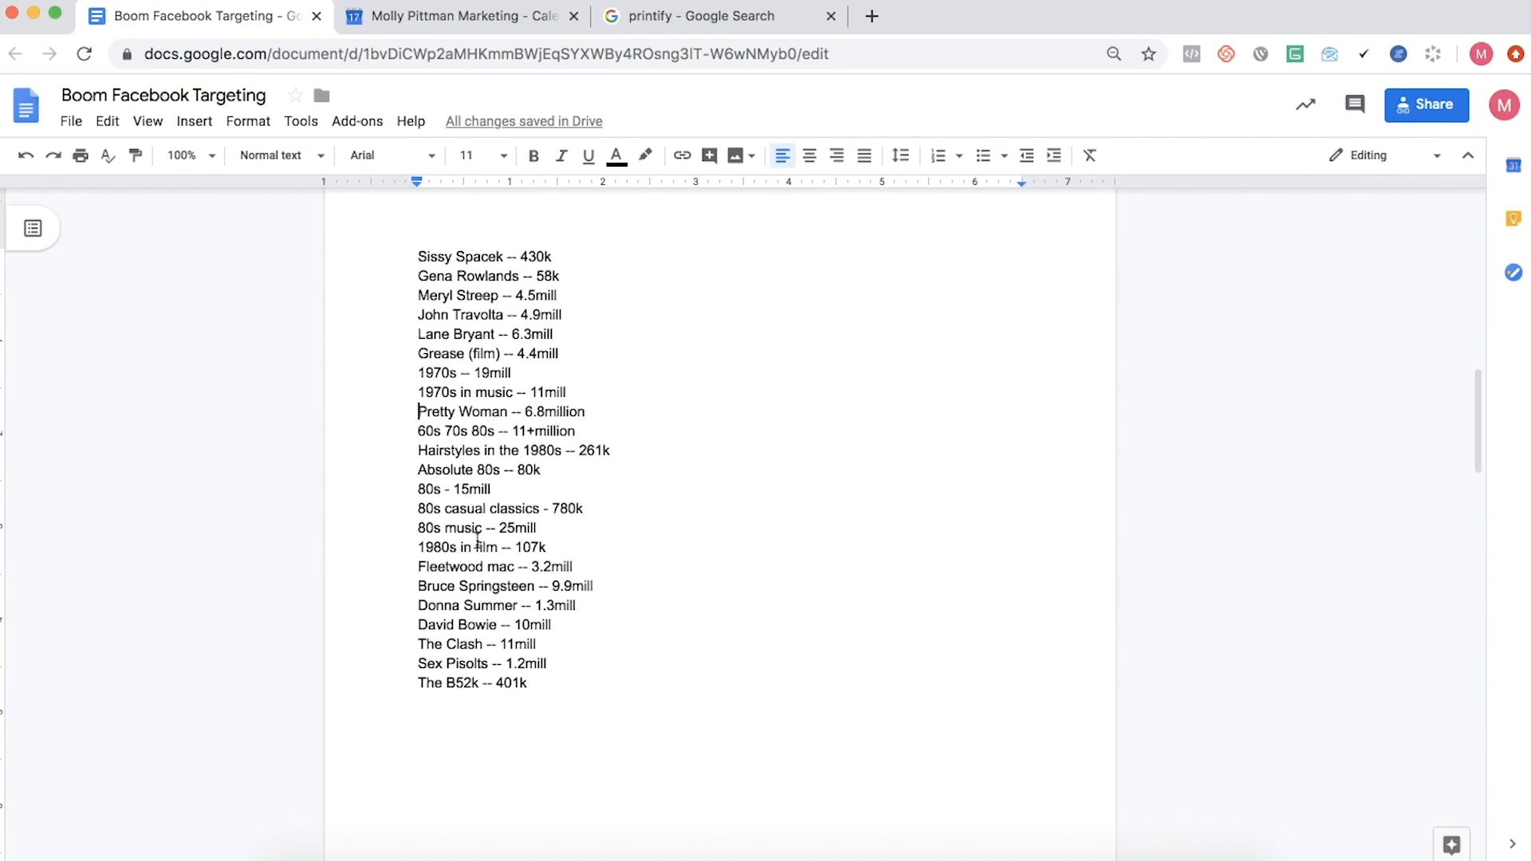
- Highlight the music artist entries from Fleetwood mac to the end of the 2020 list, and clear the selection
{"action": "left_click_drag", "start_coordinate": [418, 563], "coordinate": [594, 669]}
{"action": "left_click", "coordinate": [626, 670]}
{"action": "left_click", "coordinate": [954, 2]}
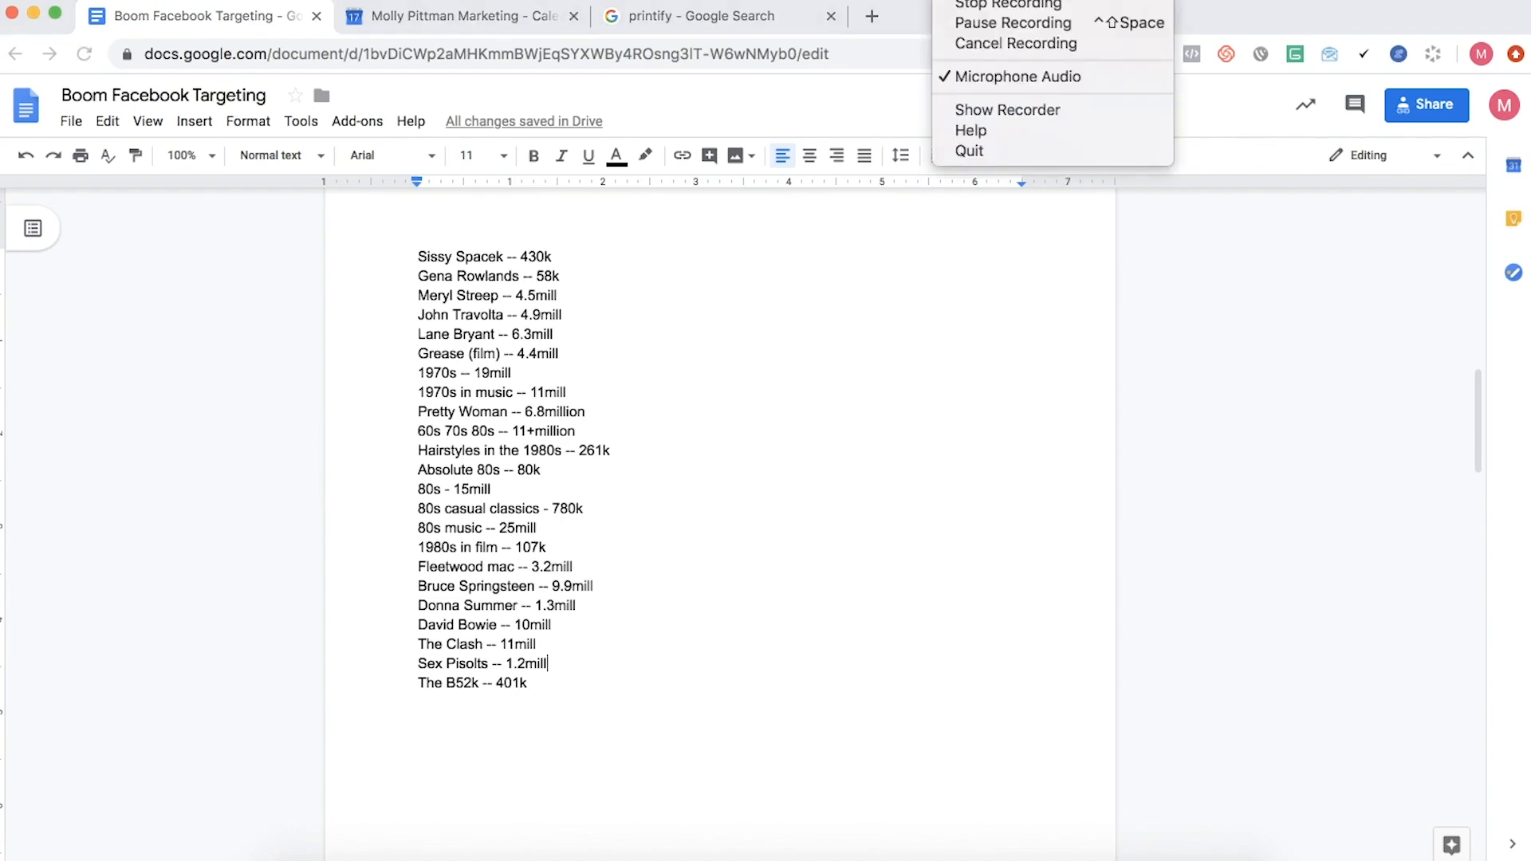